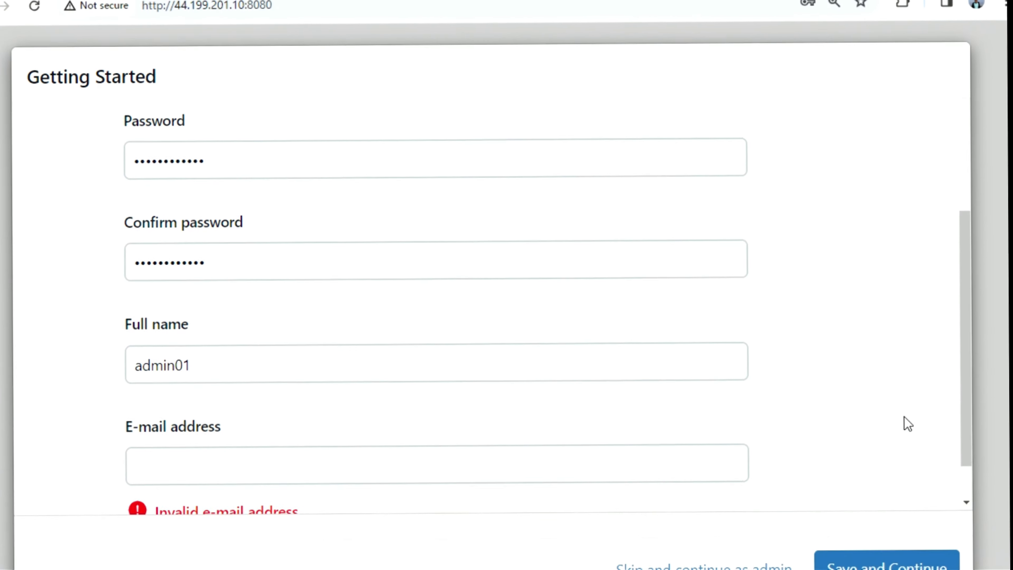
click(494, 409)
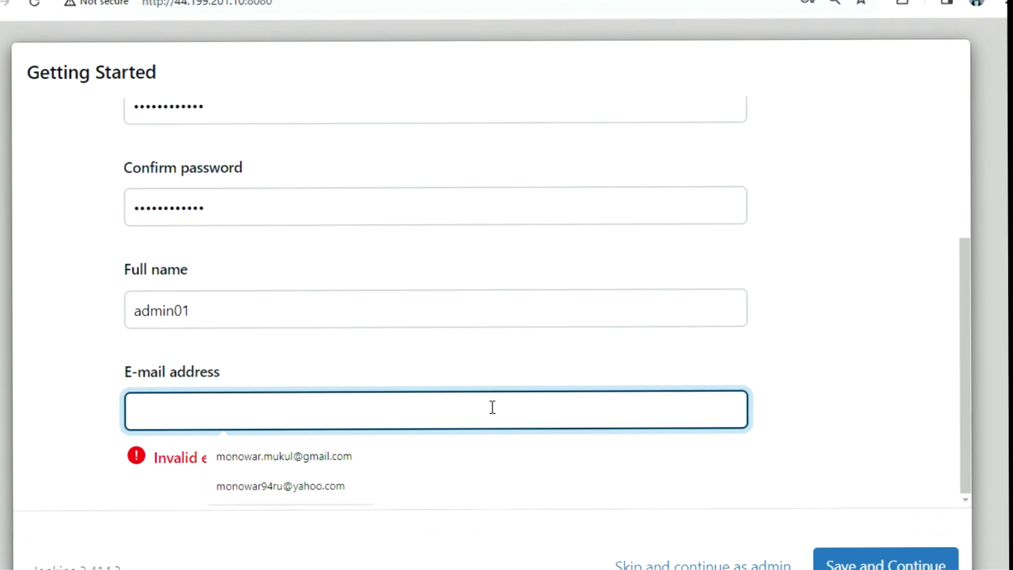
click(330, 458)
click(909, 555)
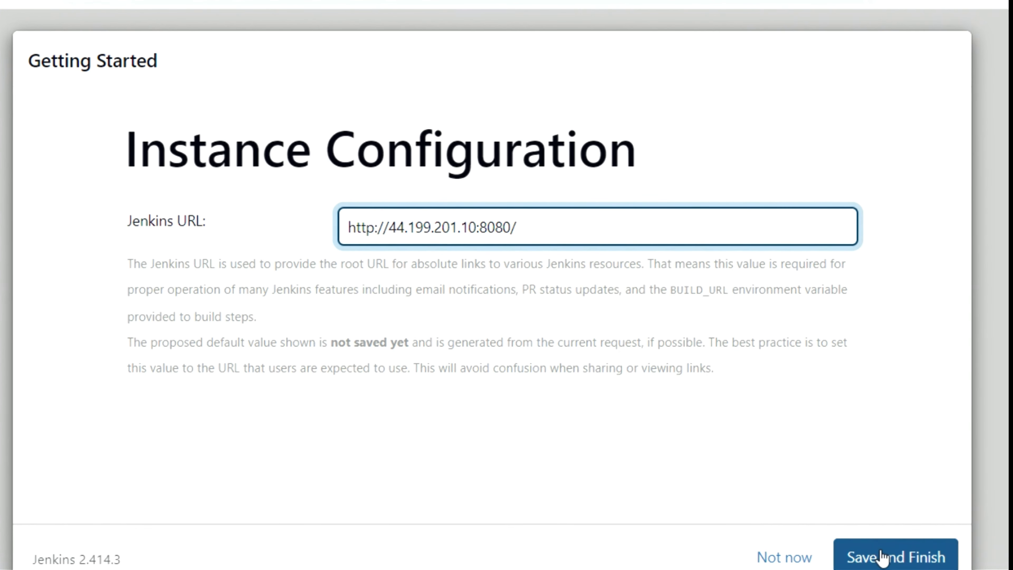
click(885, 558)
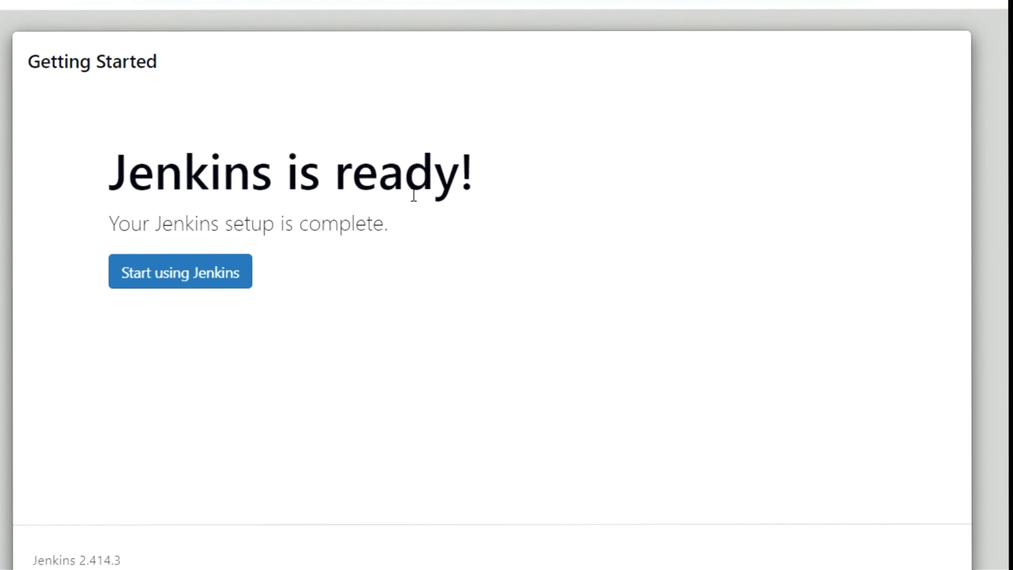
Leave the setup wizard for the Jenkins dashboard and go to the New Item page
click(194, 274)
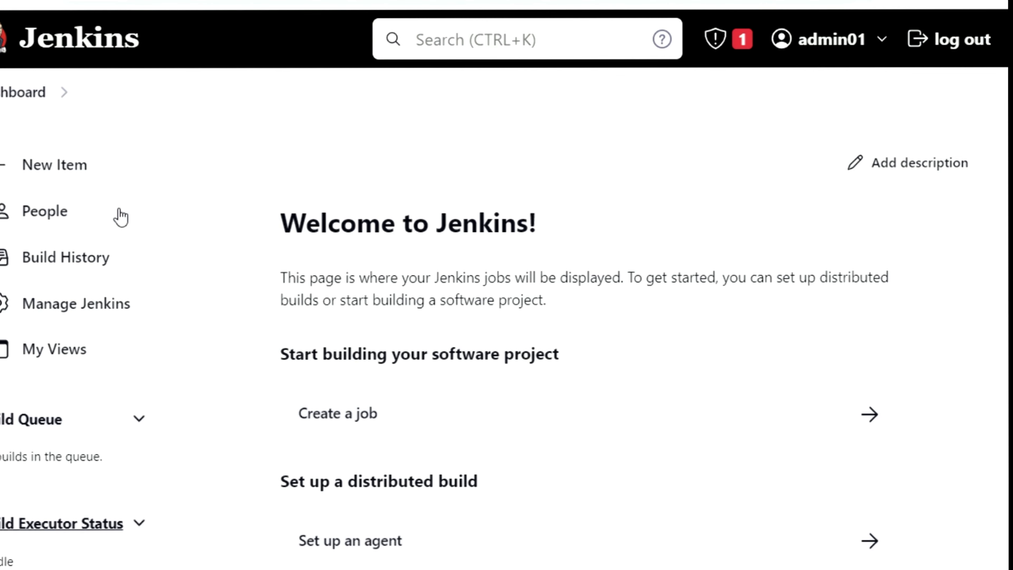
scroll(174, 371, down, 5)
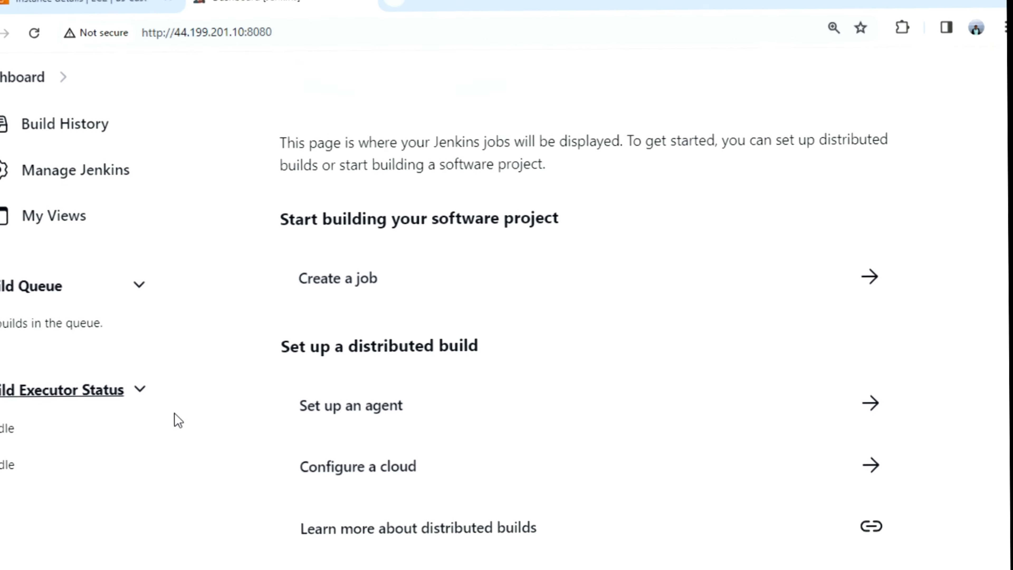
scroll(178, 423, up, 5)
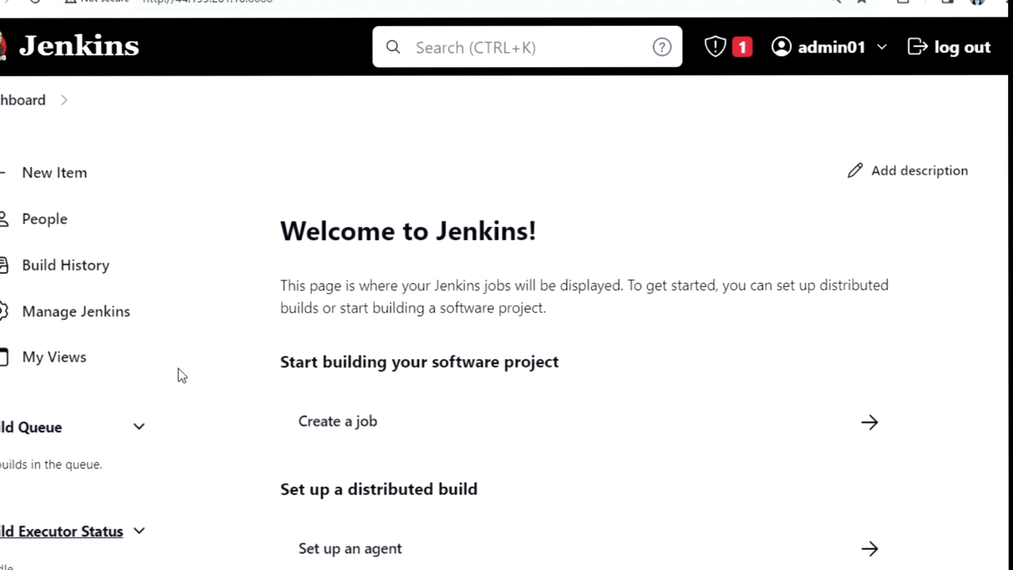
click(60, 167)
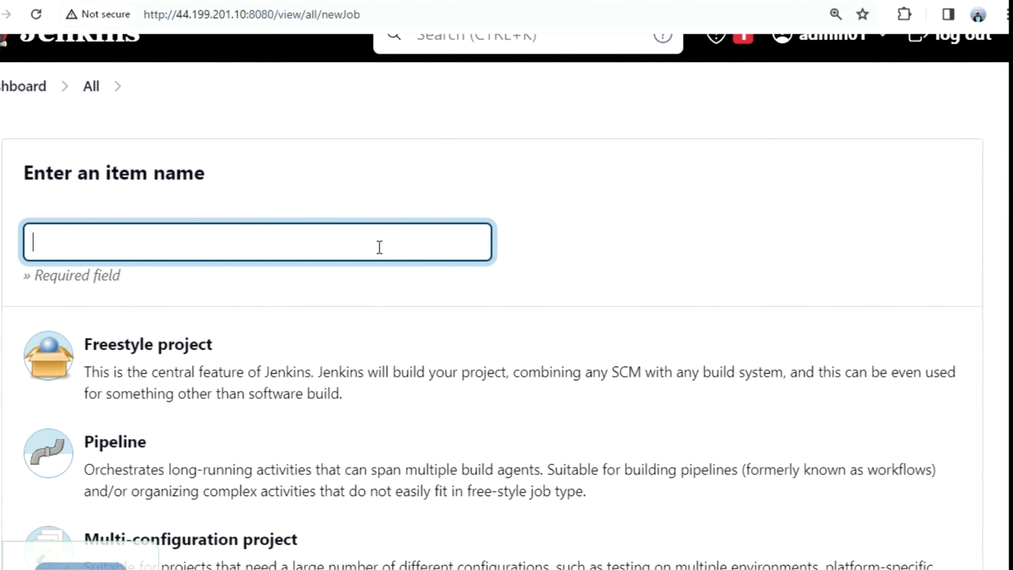
Create a new Freestyle project job named testjob1
click(379, 247)
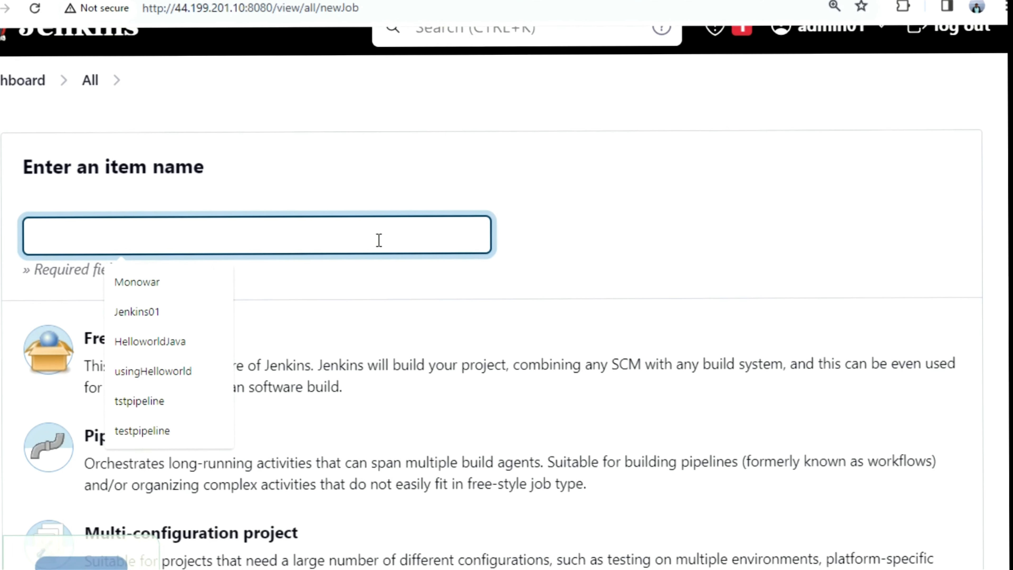
text(testjob)
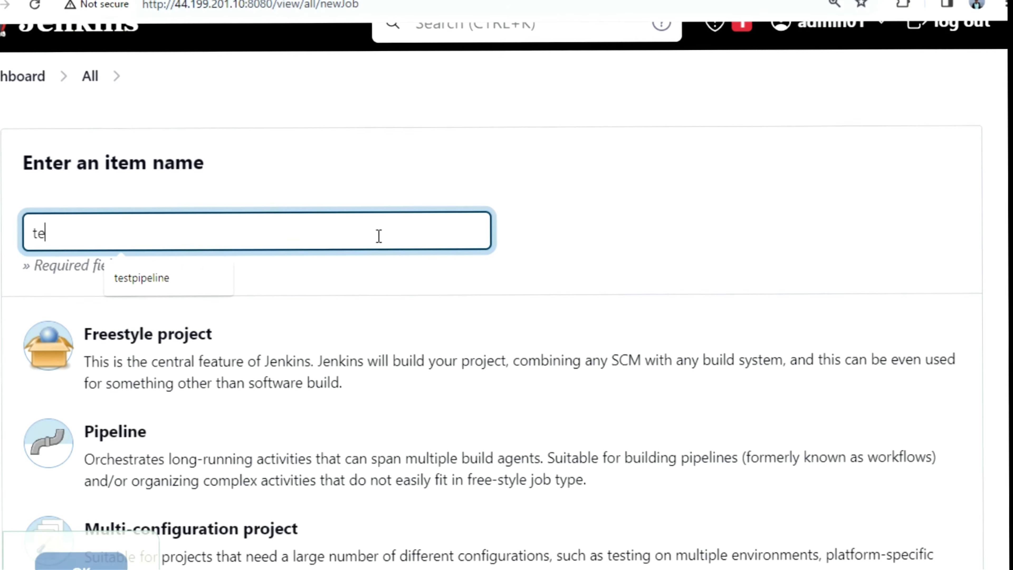
text(1)
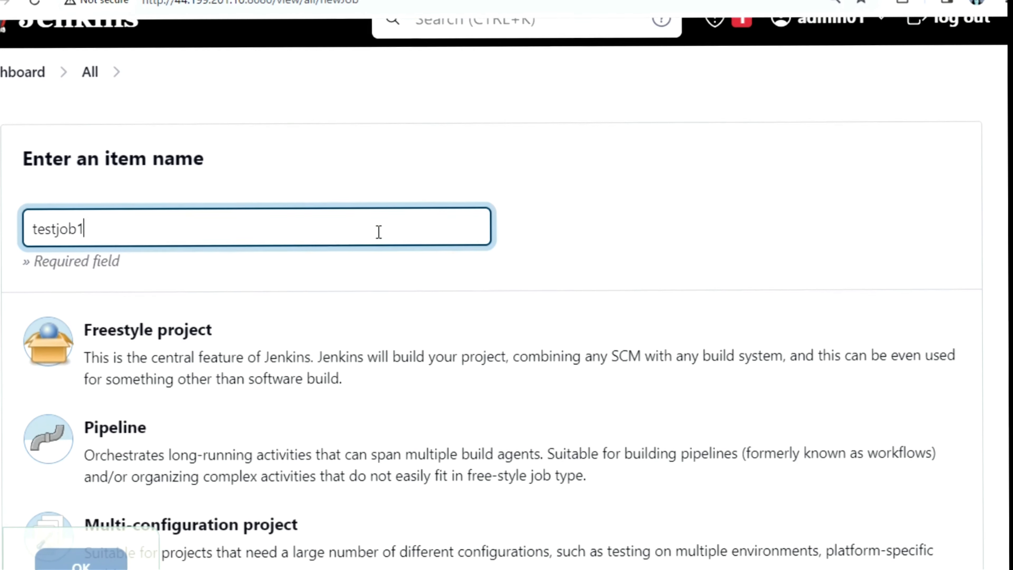
scroll(409, 315, down, 5)
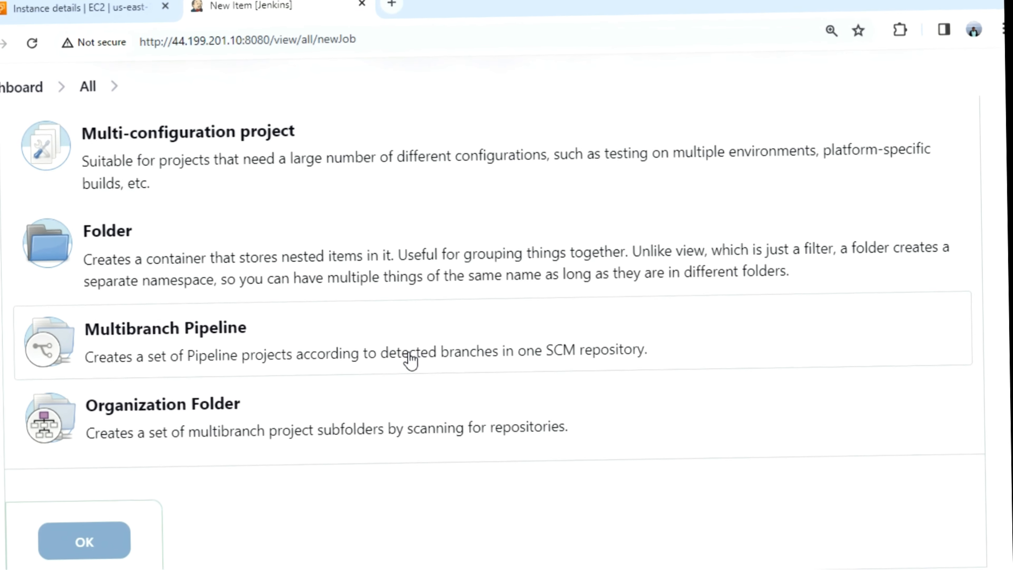
scroll(407, 190, up, 5)
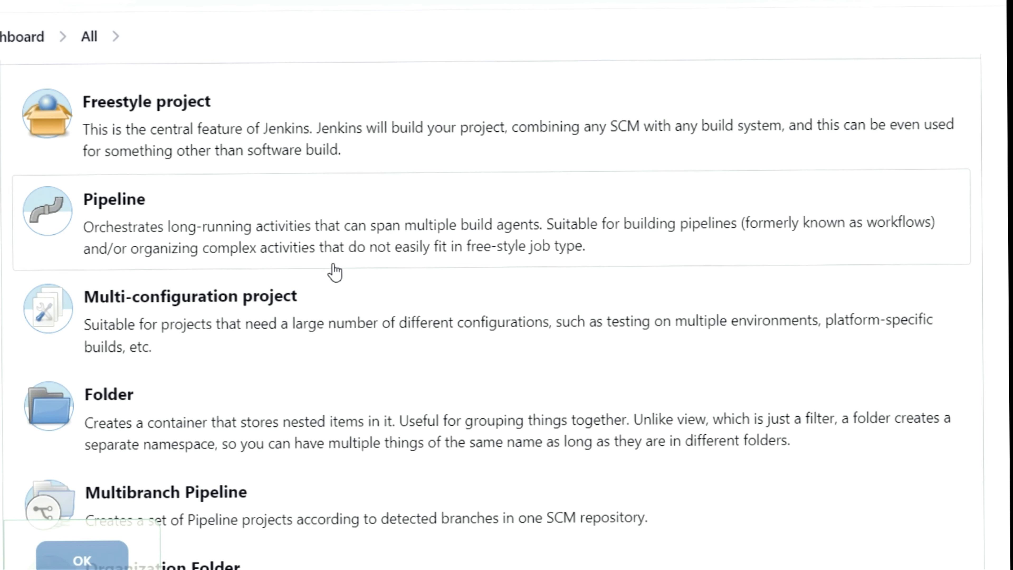
scroll(315, 411, down, 3)
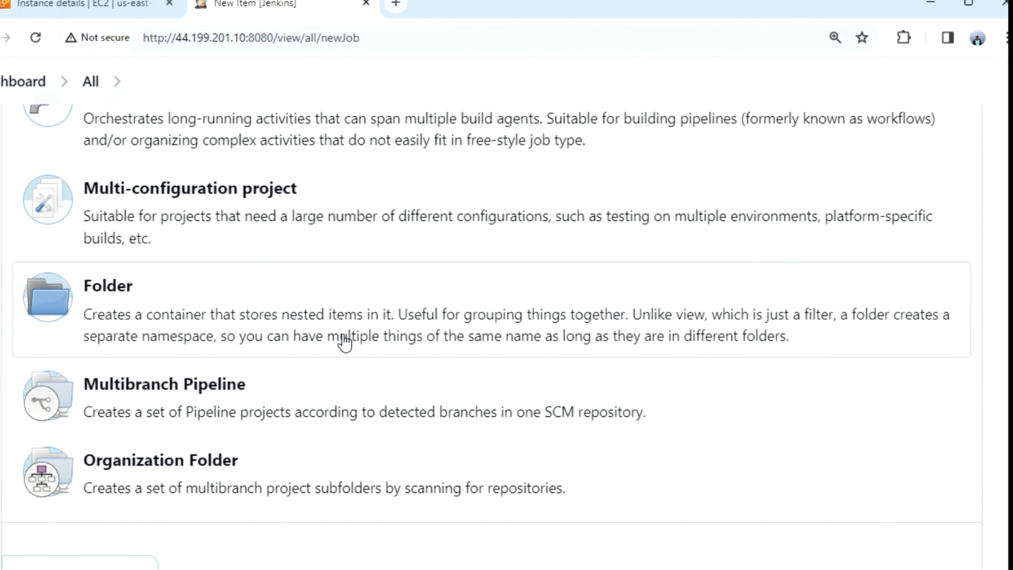
scroll(346, 341, up, 5)
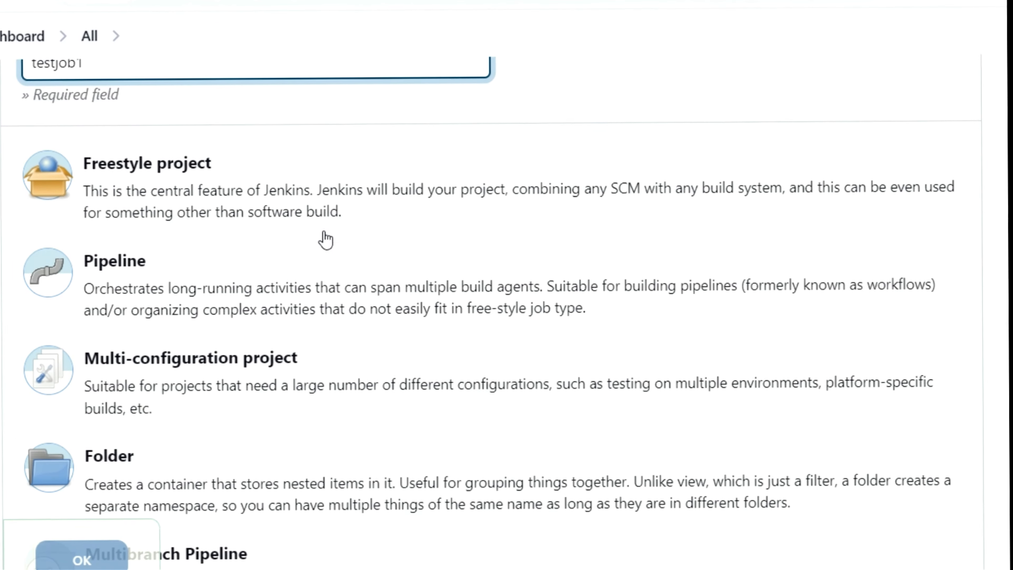
click(268, 195)
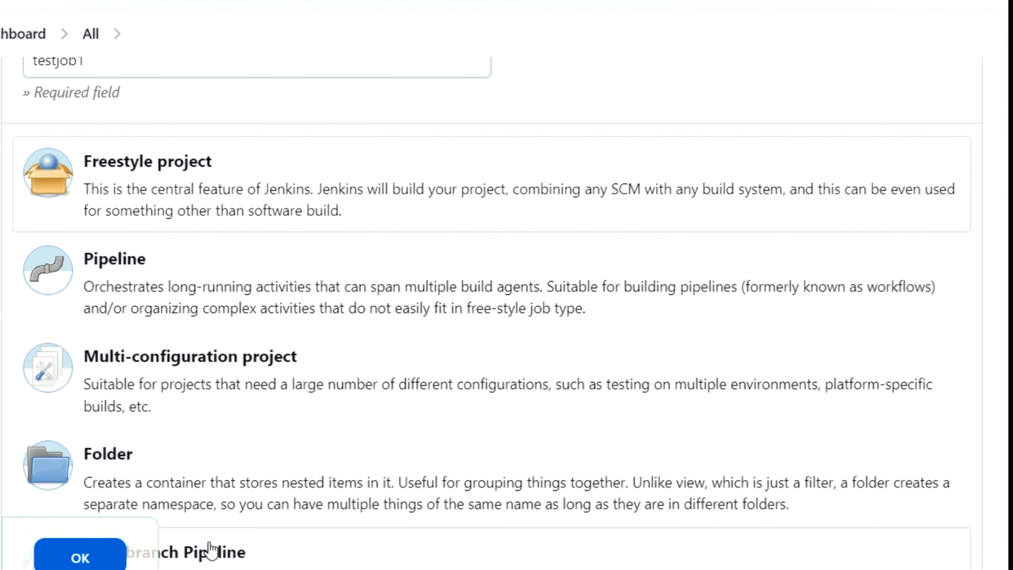
click(106, 563)
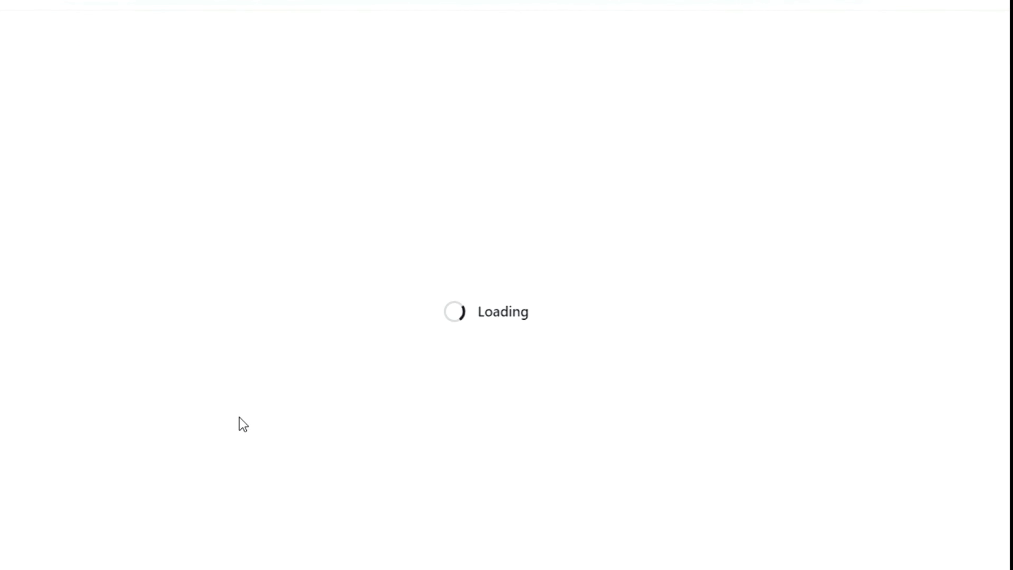
Enter 'this is my first jenkins test' as testjob1's description
scroll(285, 387, down, 1)
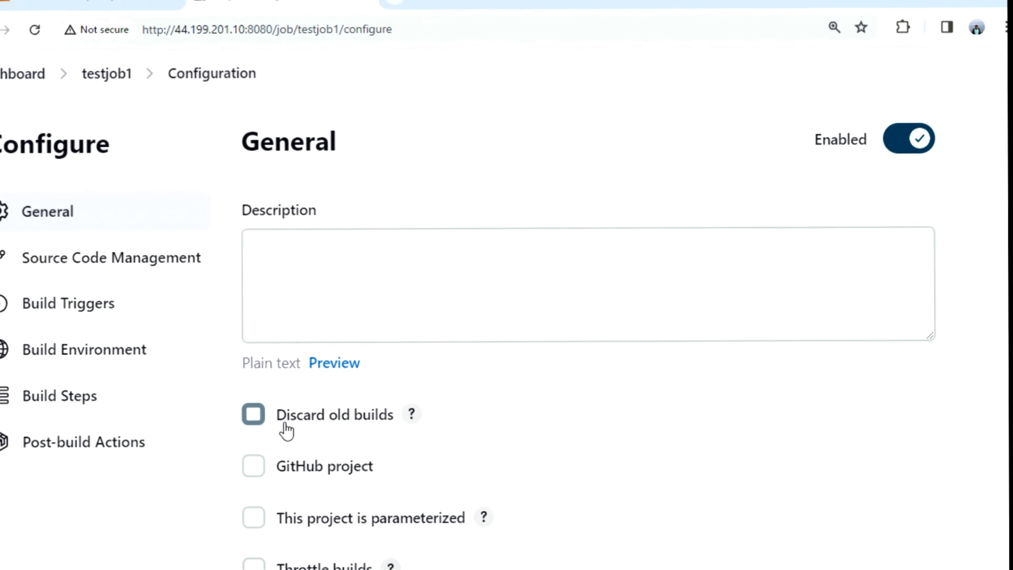
scroll(319, 339, down, 1)
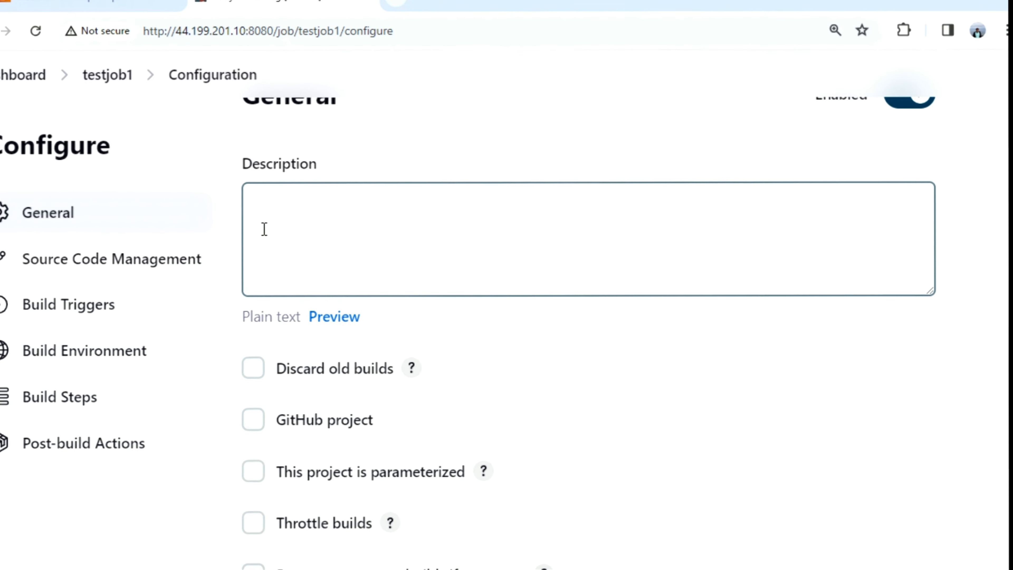
click(287, 194)
text(this is my first jenkins)
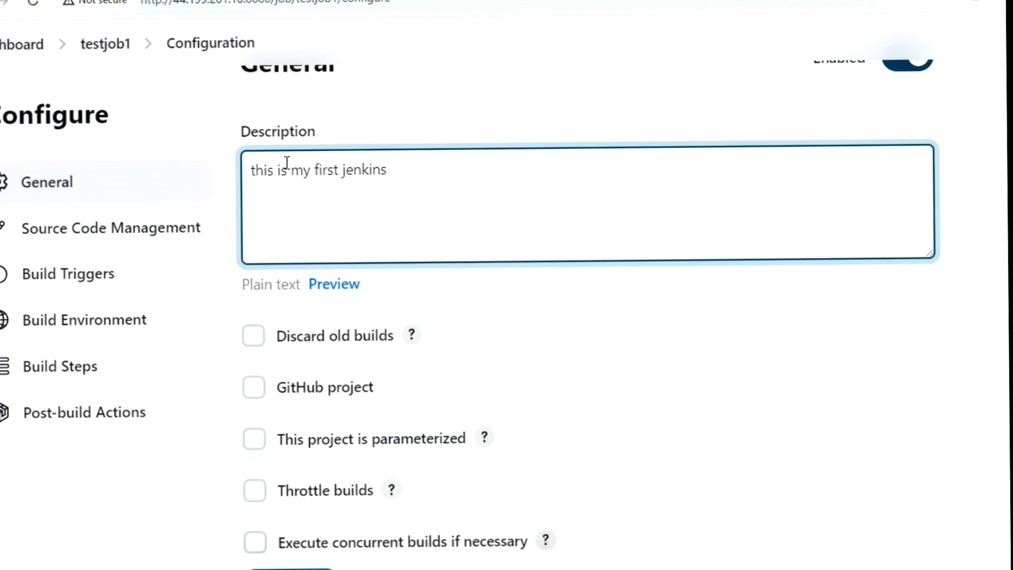
text( test)
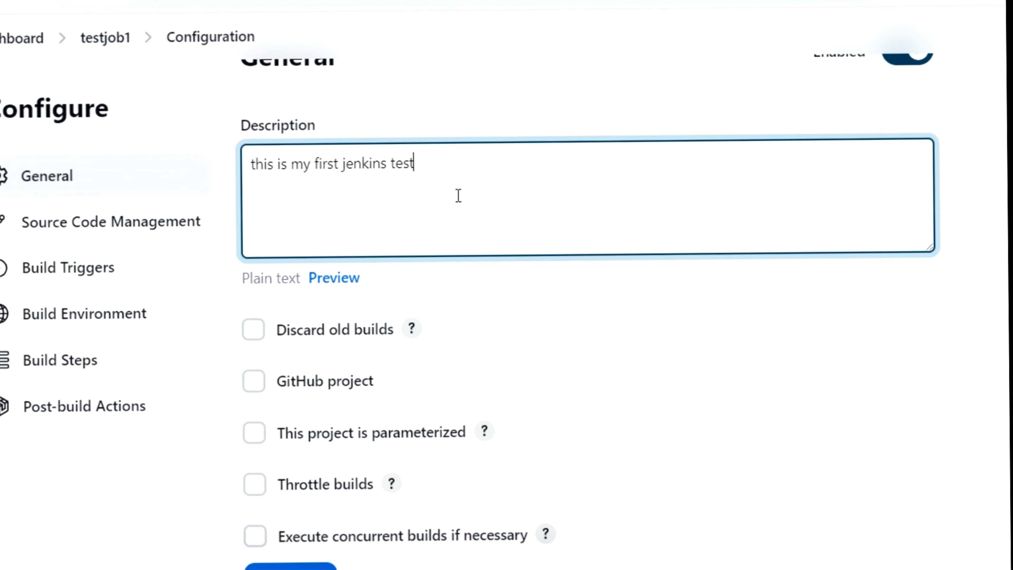
Scroll down through testjob1's remaining configuration sections and back up
scroll(459, 196, down, 3)
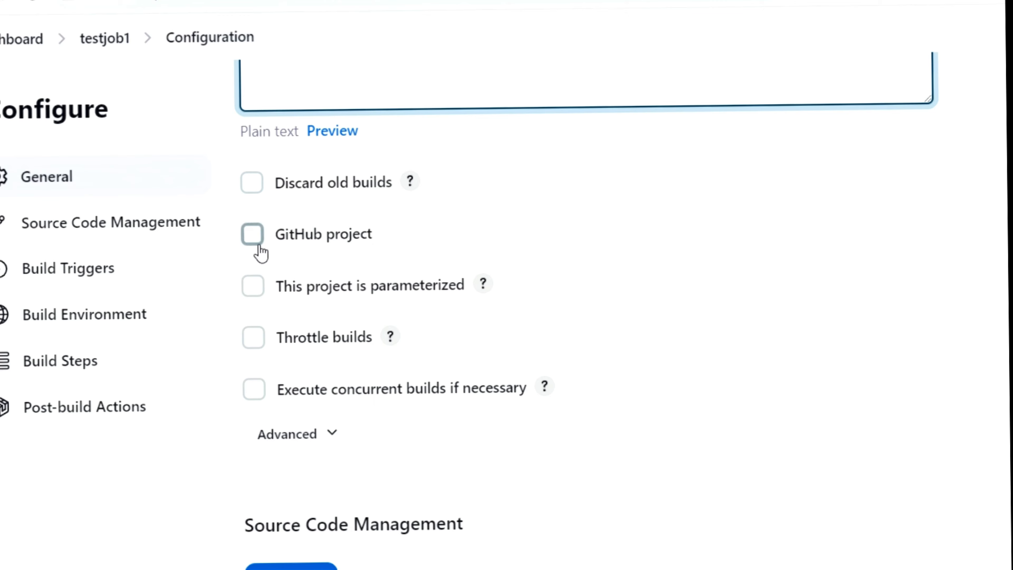
scroll(514, 211, down, 2)
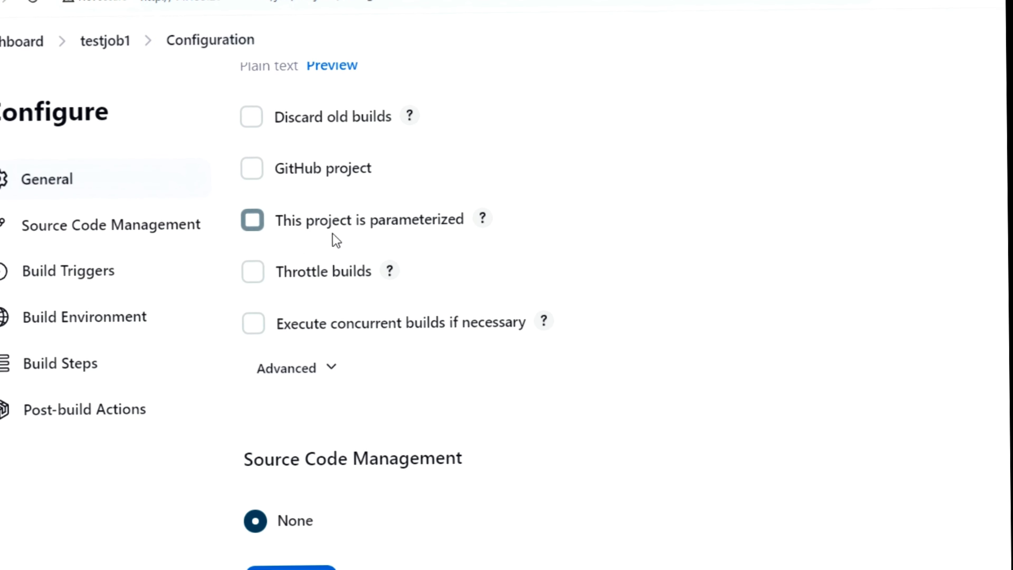
scroll(600, 244, down, 5)
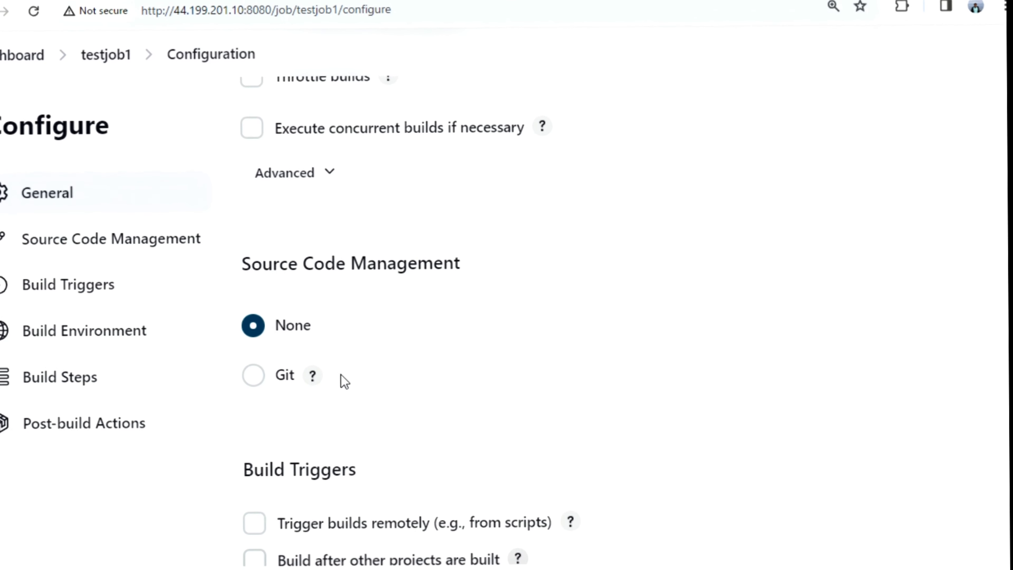
scroll(378, 380, down, 3)
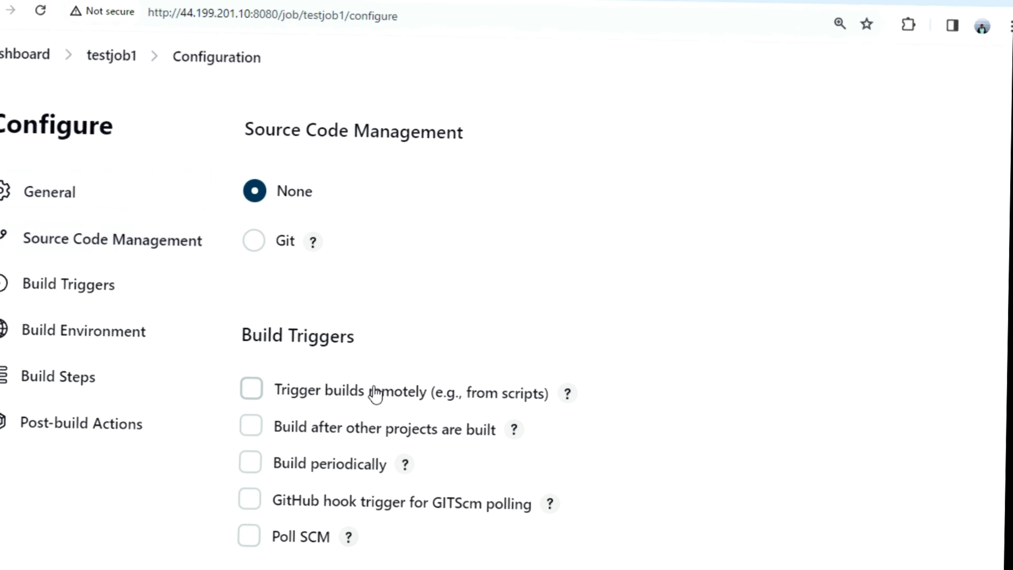
scroll(446, 310, down, 2)
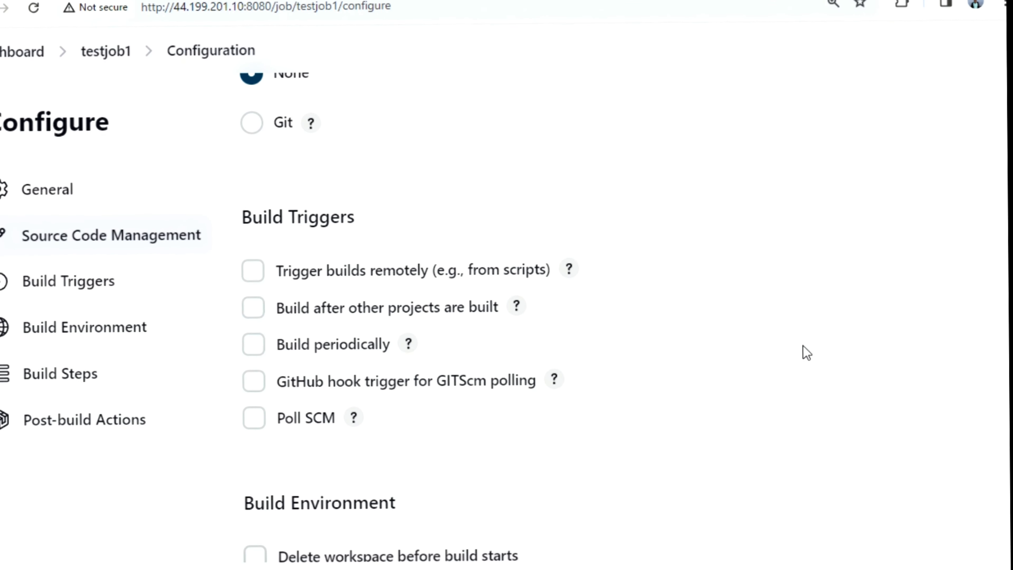
scroll(578, 471, down, 1)
scroll(578, 487, down, 5)
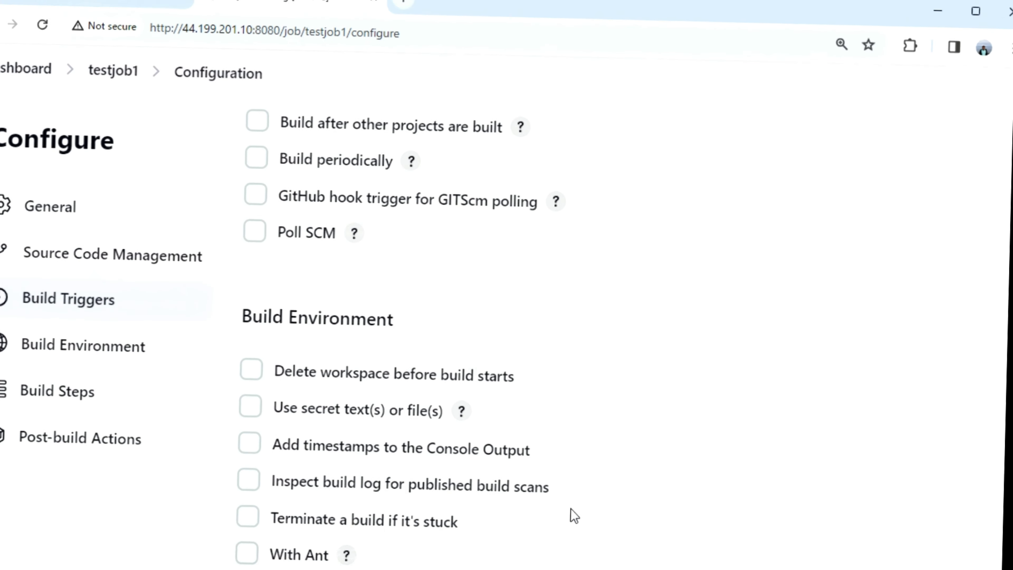
scroll(585, 480, down, 4)
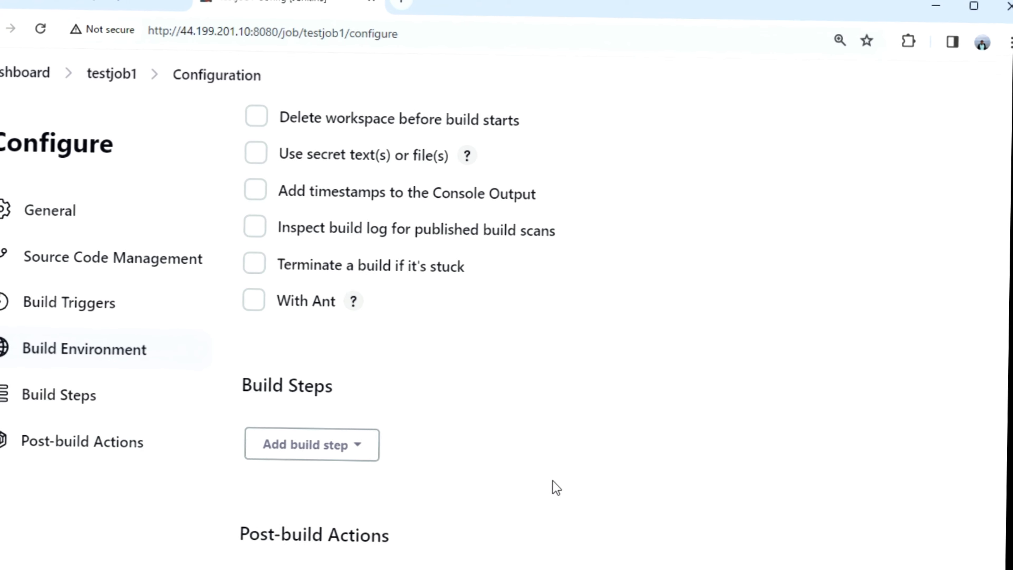
scroll(537, 497, down, 3)
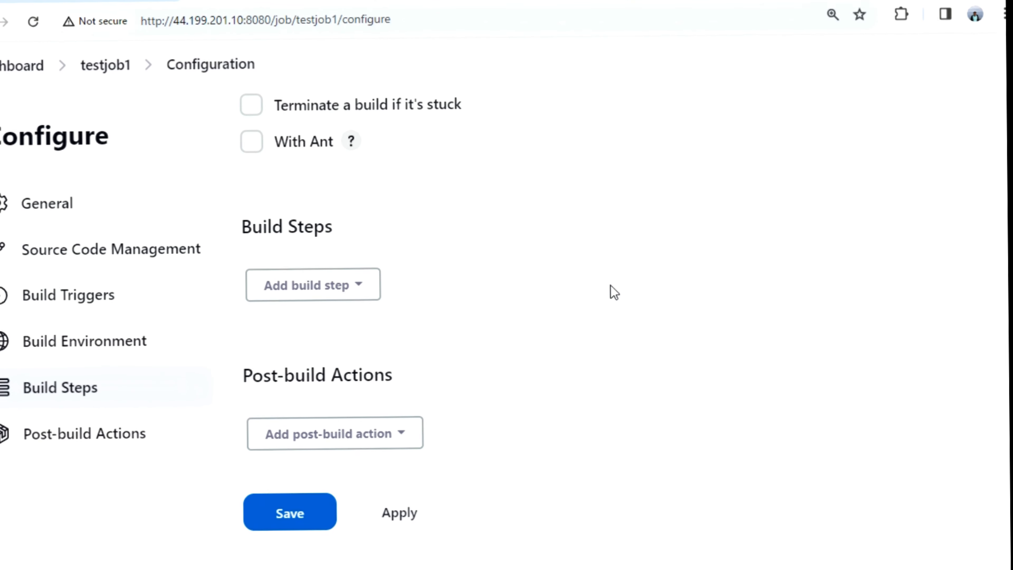
scroll(614, 287, up, 6)
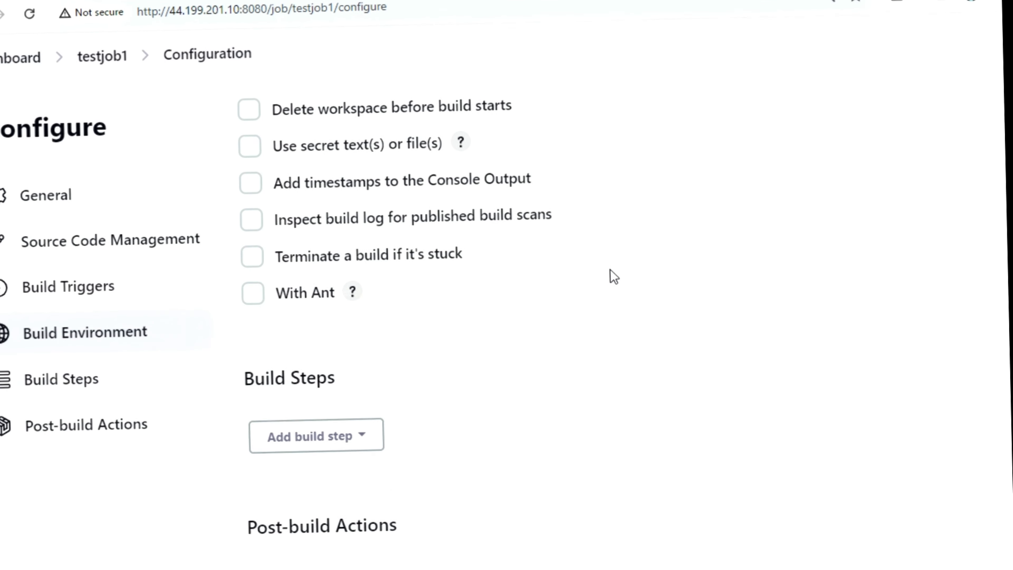
scroll(609, 267, up, 10)
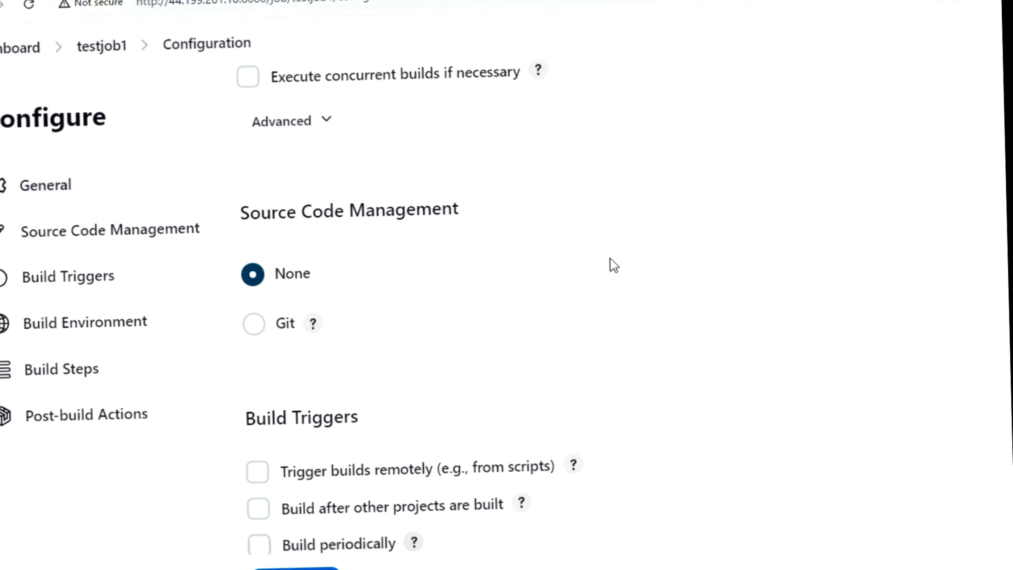
scroll(610, 267, up, 3)
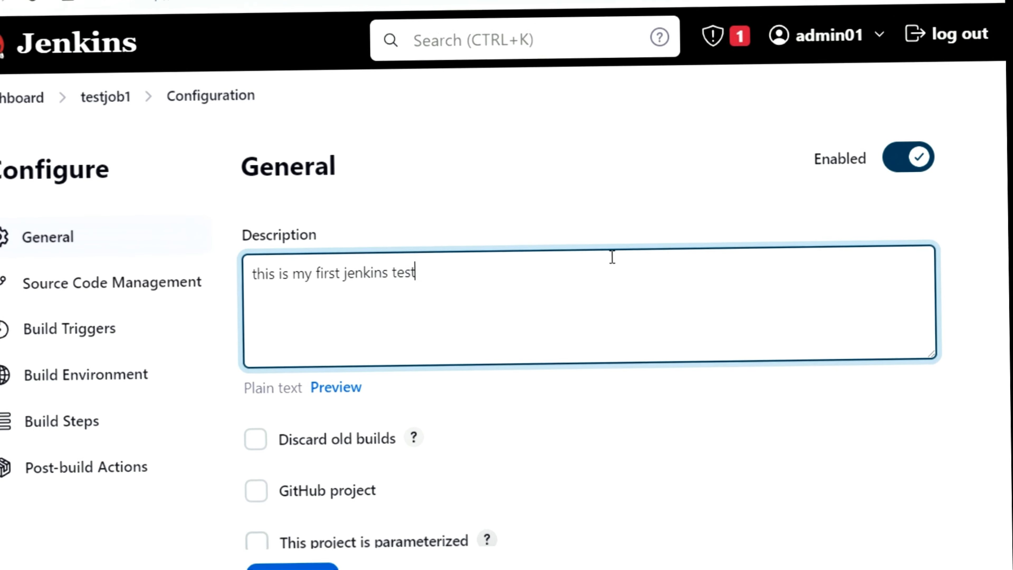
Jump via the sidebar to the Build Steps section and open the Add build step list
scroll(611, 256, down, 5)
scroll(640, 315, down, 10)
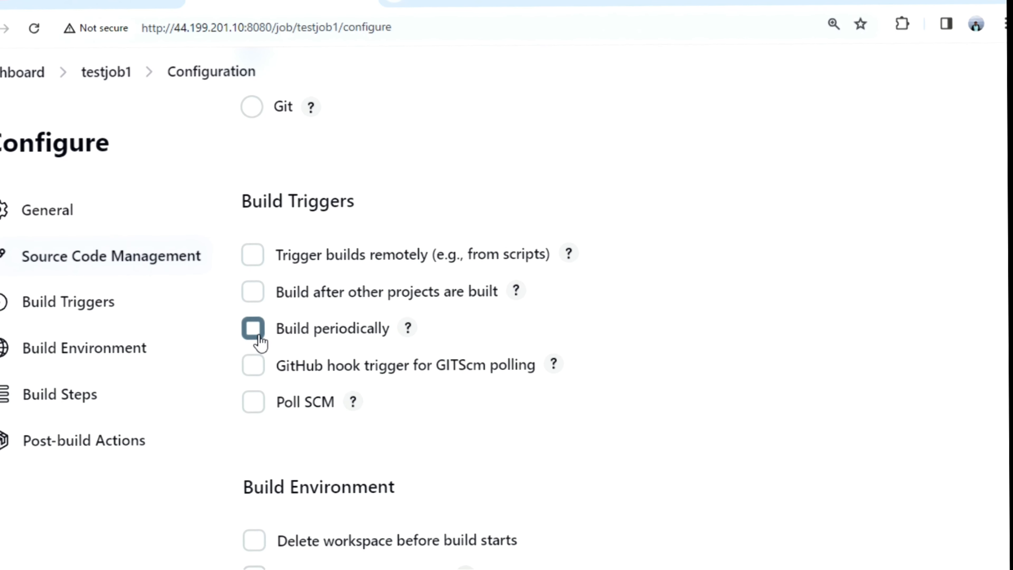
scroll(622, 322, down, 4)
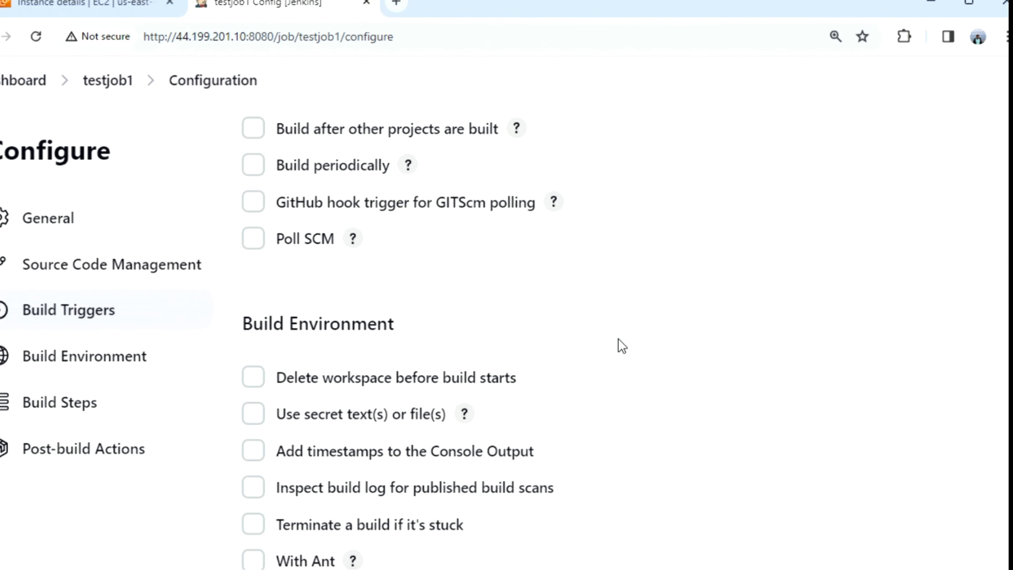
click(104, 359)
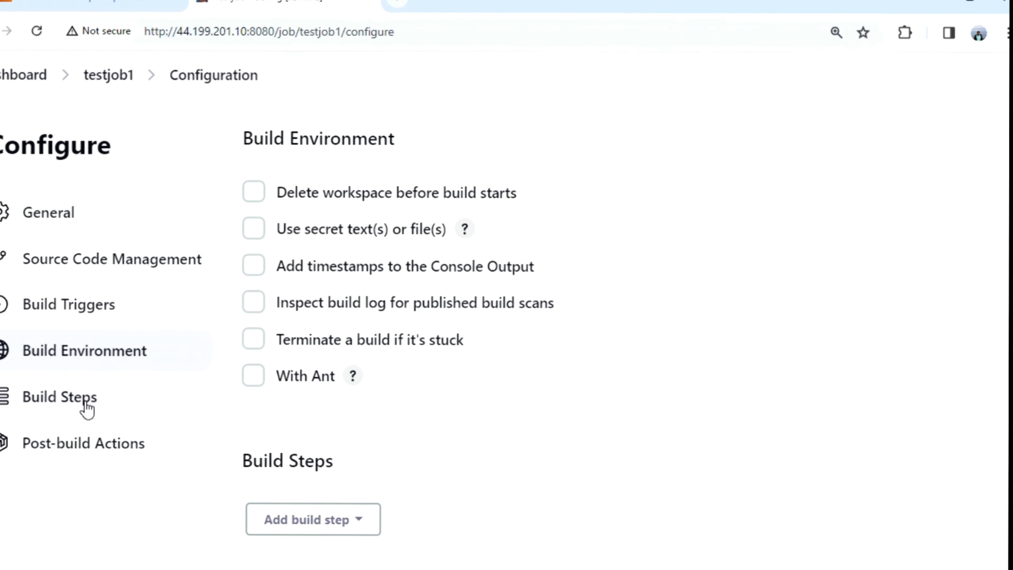
click(82, 395)
click(372, 303)
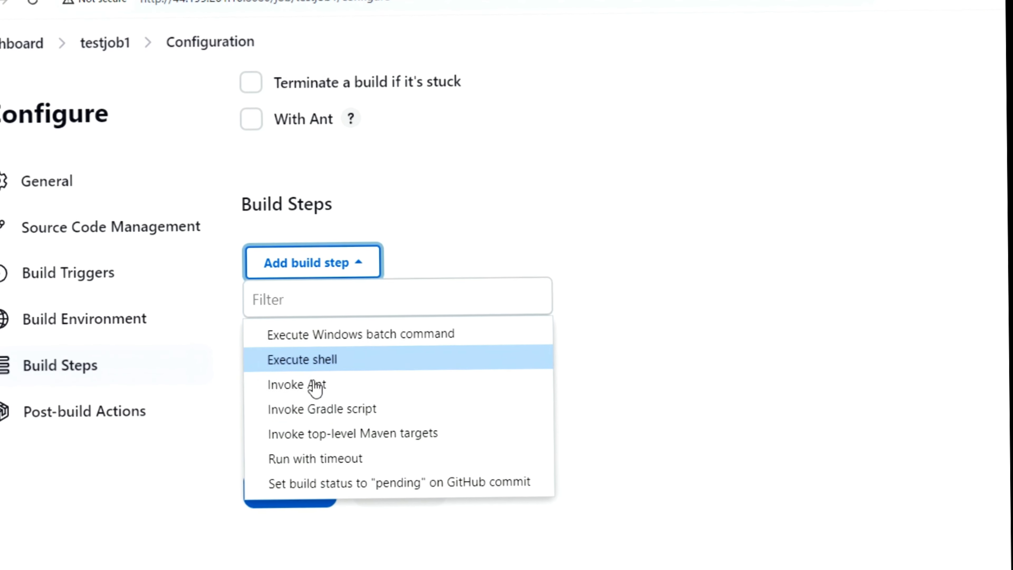
Add an Execute shell step with echo "Welcome to Jenkins Lesson" and save testjob1
click(324, 356)
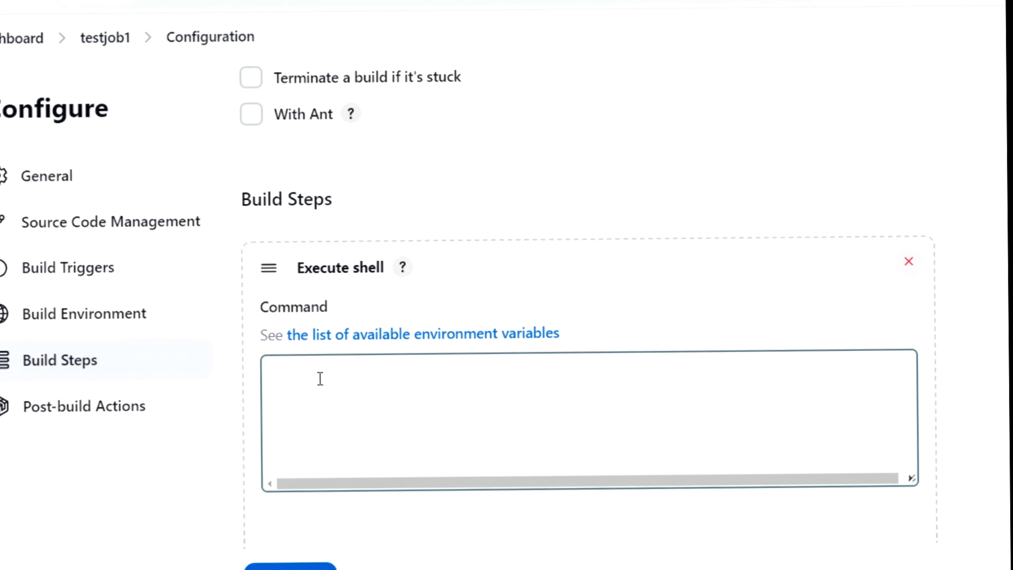
click(320, 378)
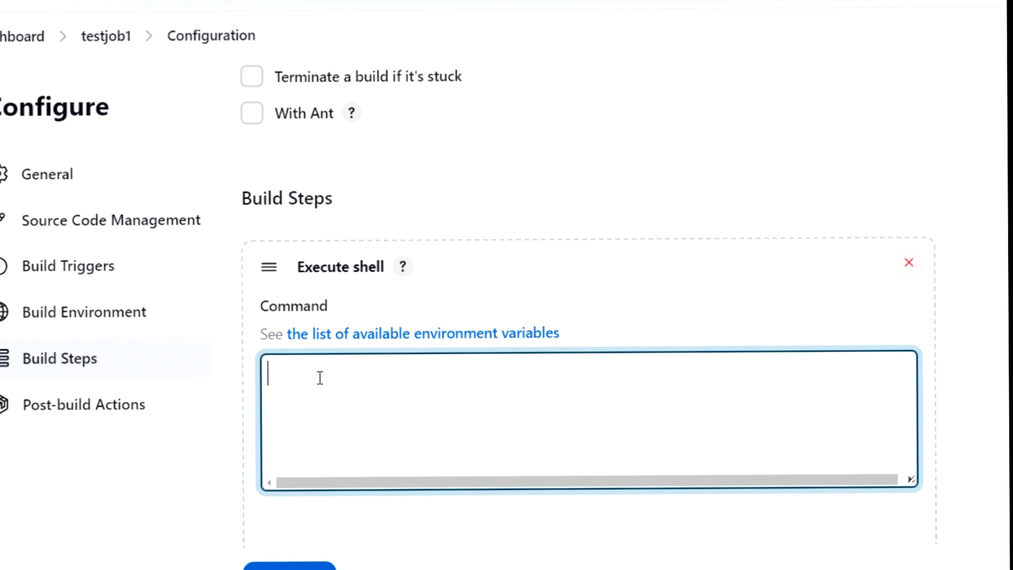
text(ec)
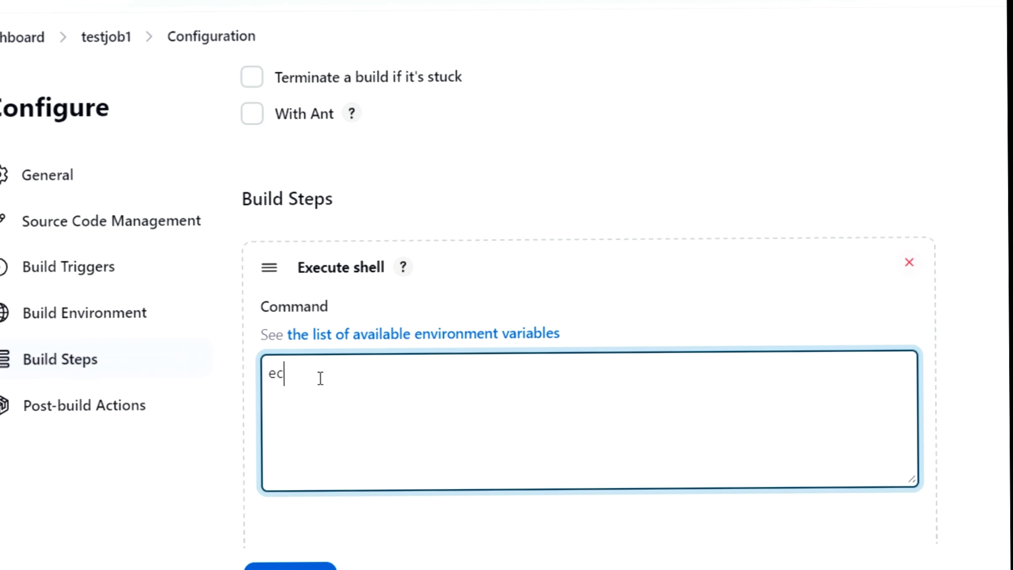
text(ho "Welcome to Jenkins)
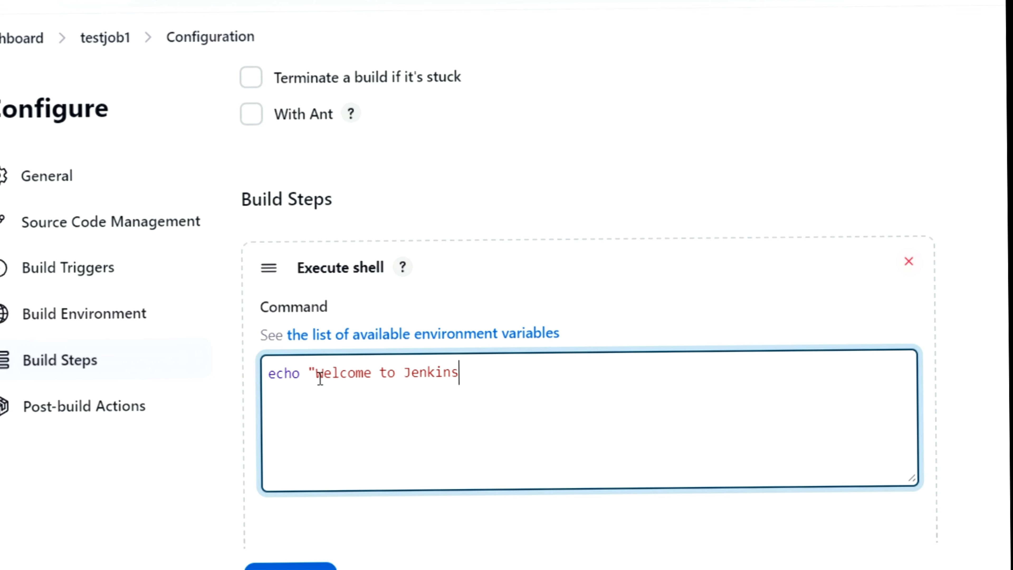
text(son)
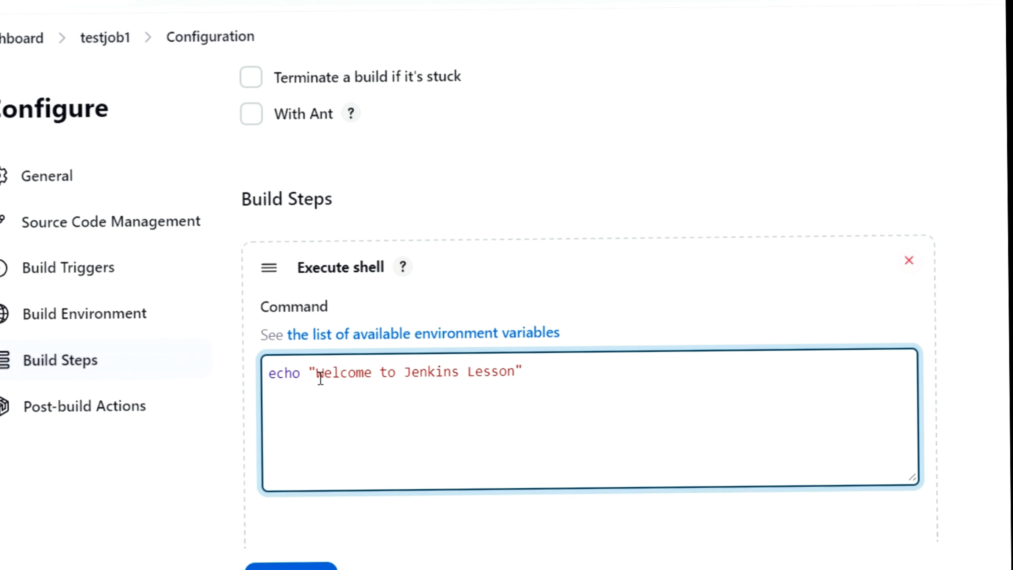
scroll(414, 461, down, 2)
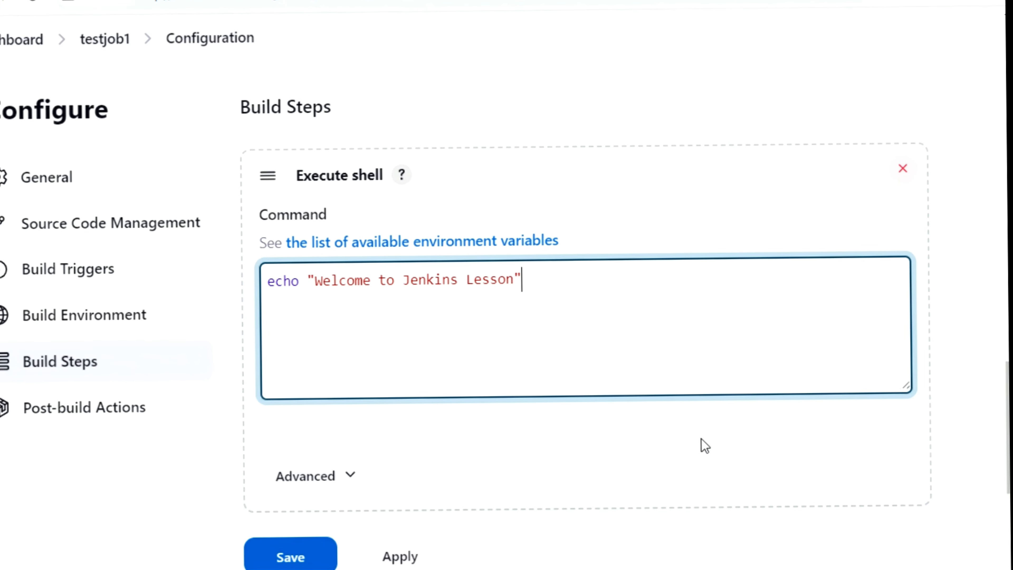
click(296, 559)
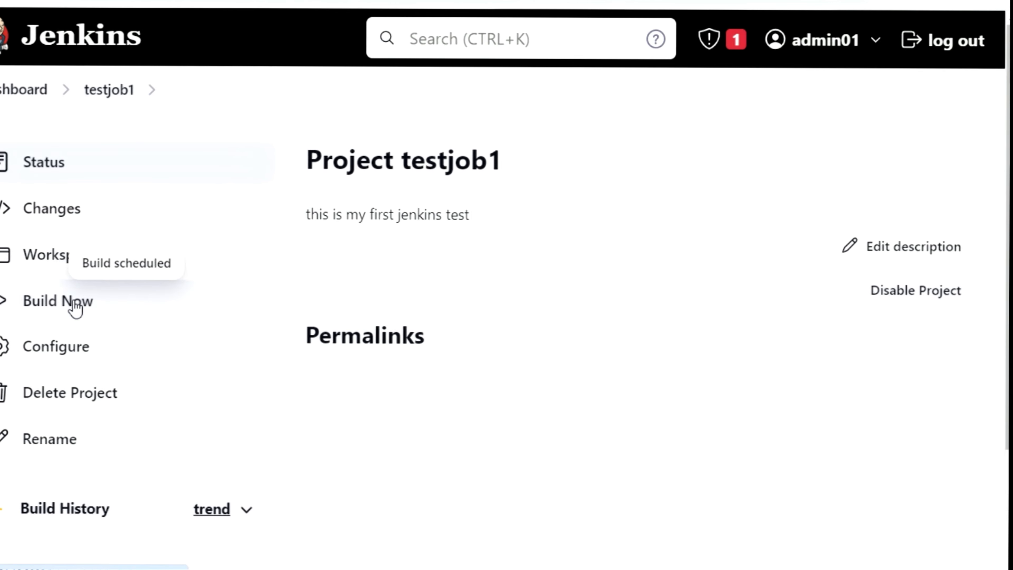
Open build #1's console output showing "Welcome to Jenkins Lesson"
scroll(464, 412, down, 3)
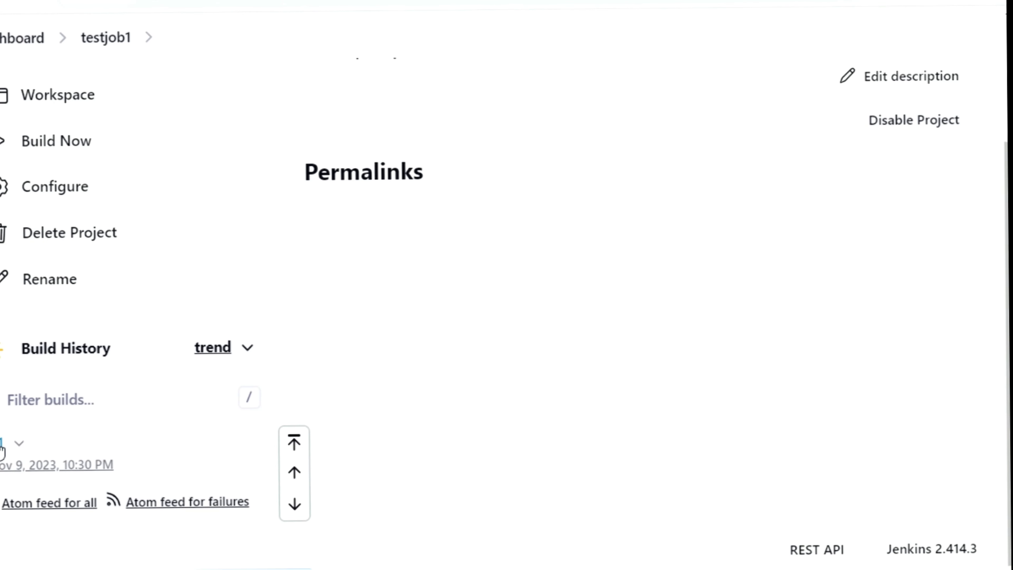
click(2, 449)
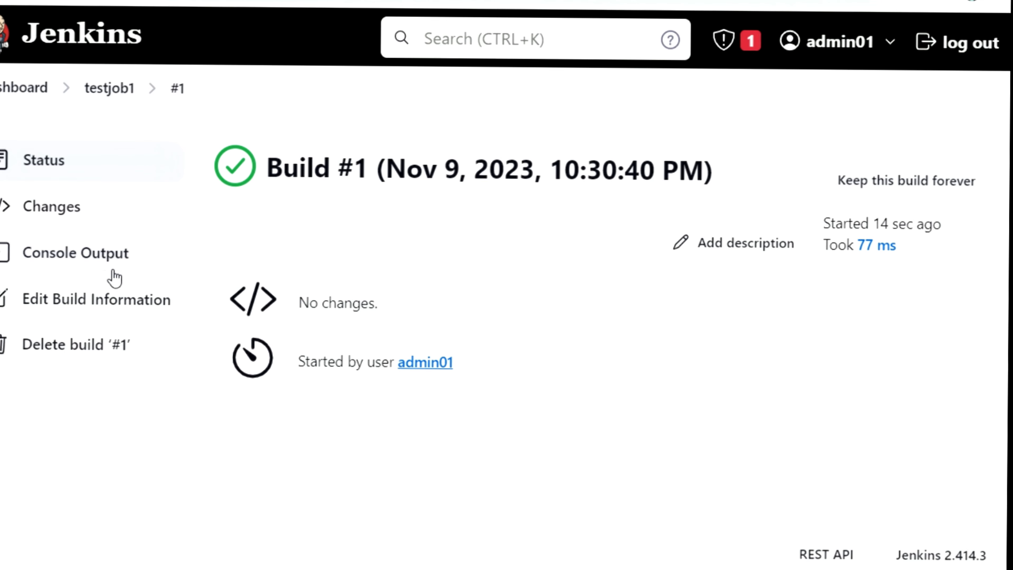
click(71, 258)
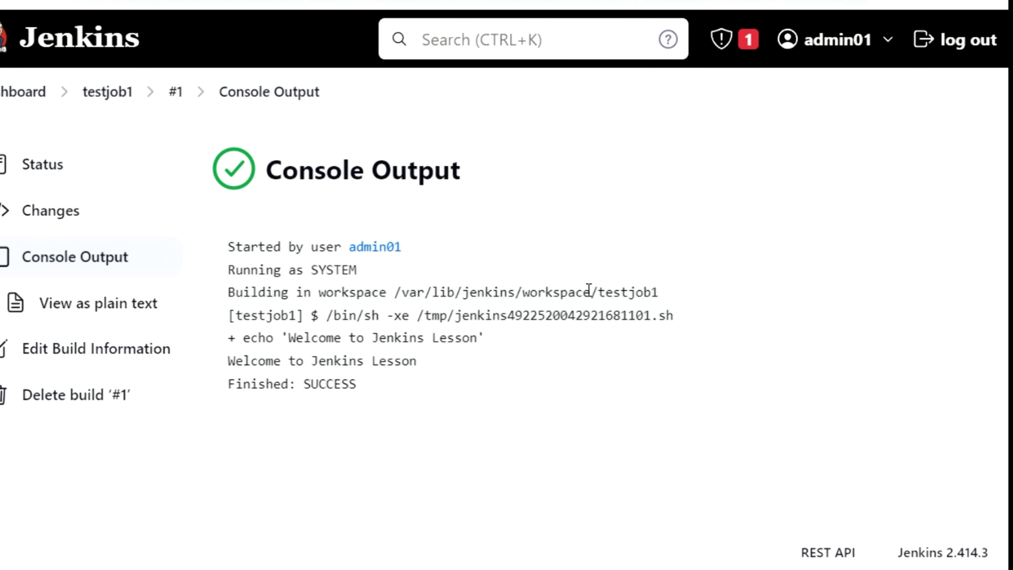
Copy the path /var/lib/jenkins/workspace from the log and run a command in the server terminal
drag(589, 288, 394, 291)
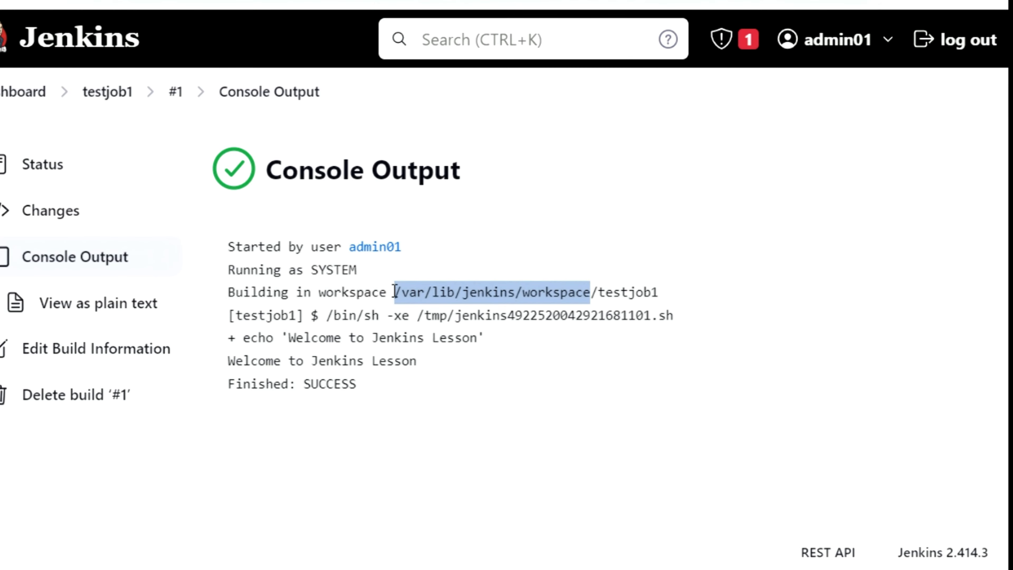
right_click(414, 288)
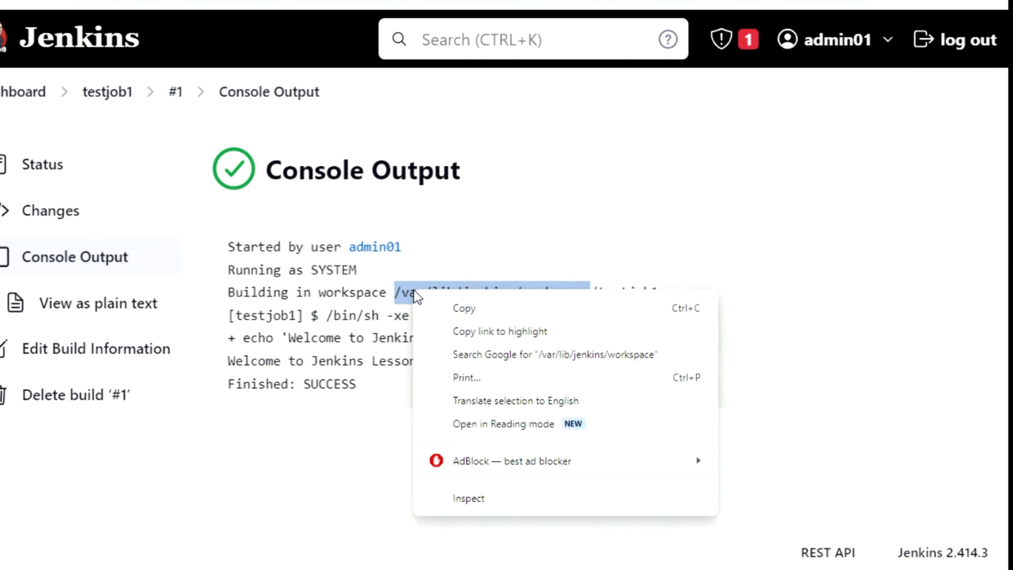
click(455, 311)
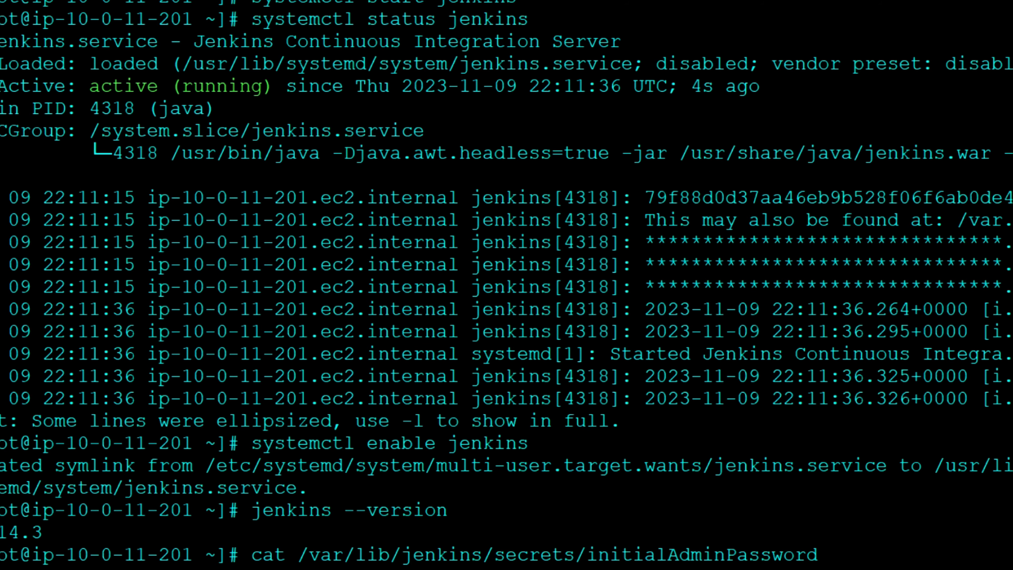
key(Return)
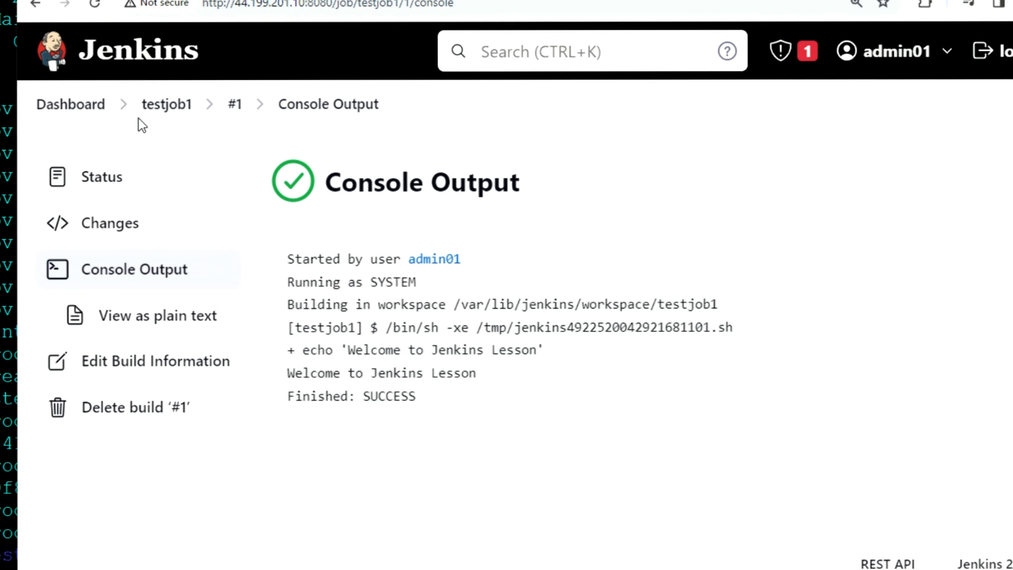
Return to the Jenkins dashboard, which lists testjob1 with last success #1
click(72, 105)
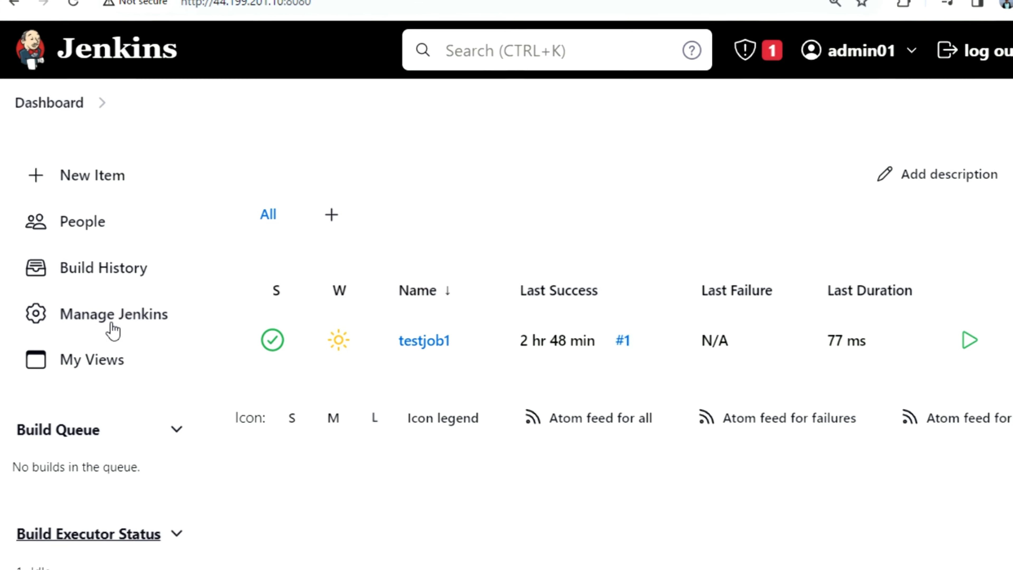
From Manage Jenkins, open the Users list and start creating a new user
click(110, 330)
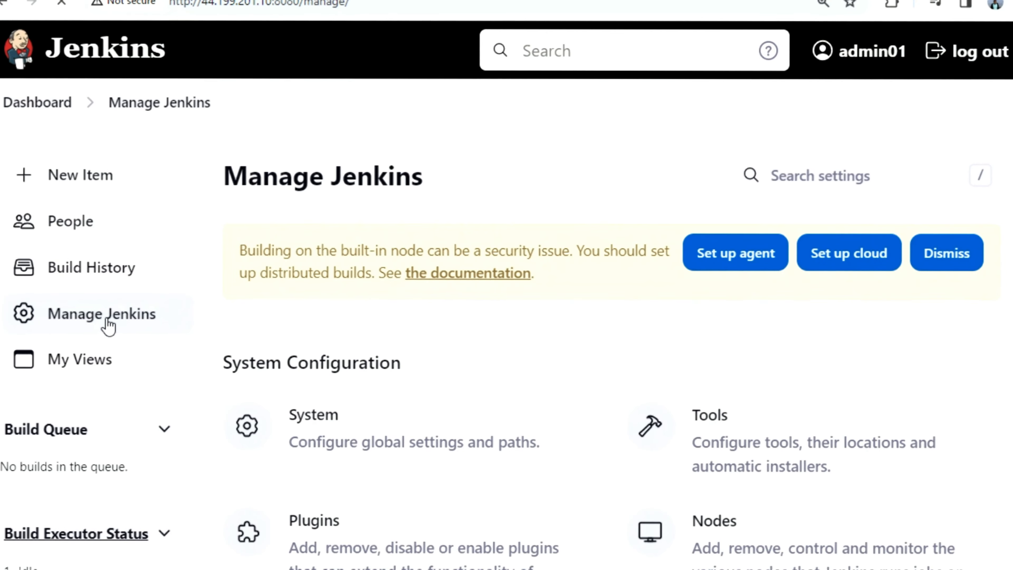
scroll(373, 430, down, 5)
scroll(366, 461, down, 5)
scroll(462, 449, down, 5)
click(702, 298)
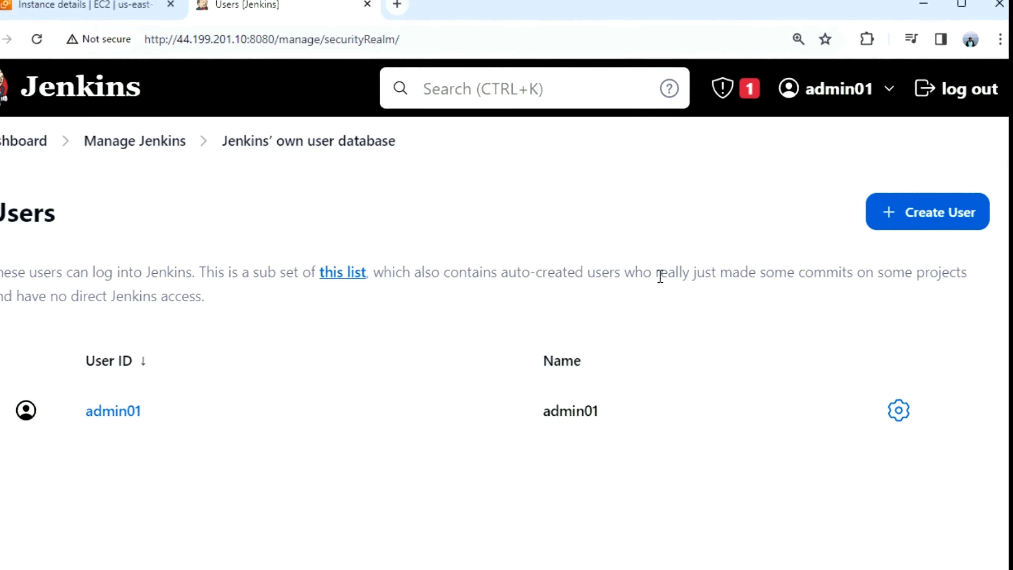
click(925, 216)
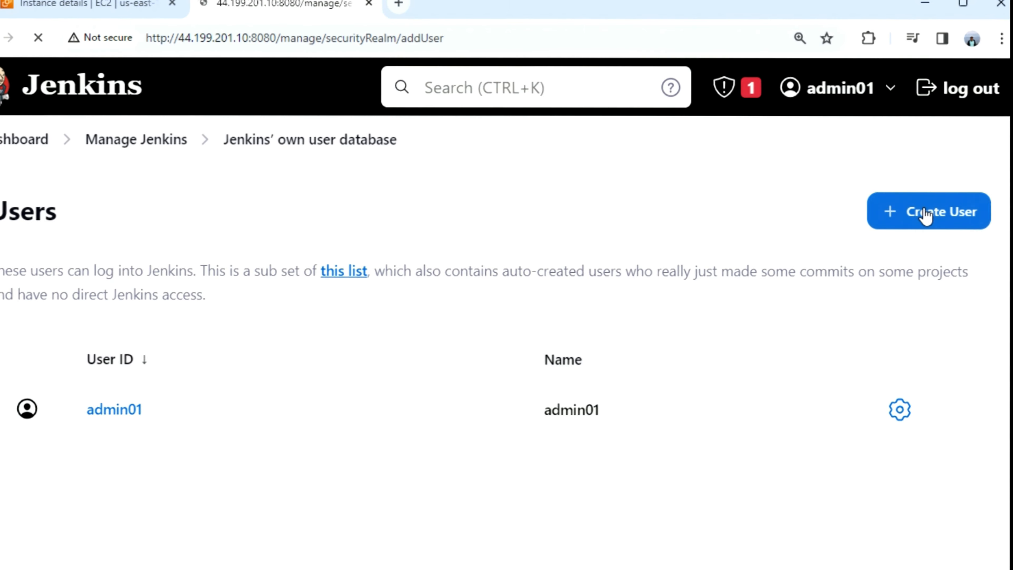
Fill in username testusr1, the password and its confirmation, the full name, and the e-mail field
click(443, 307)
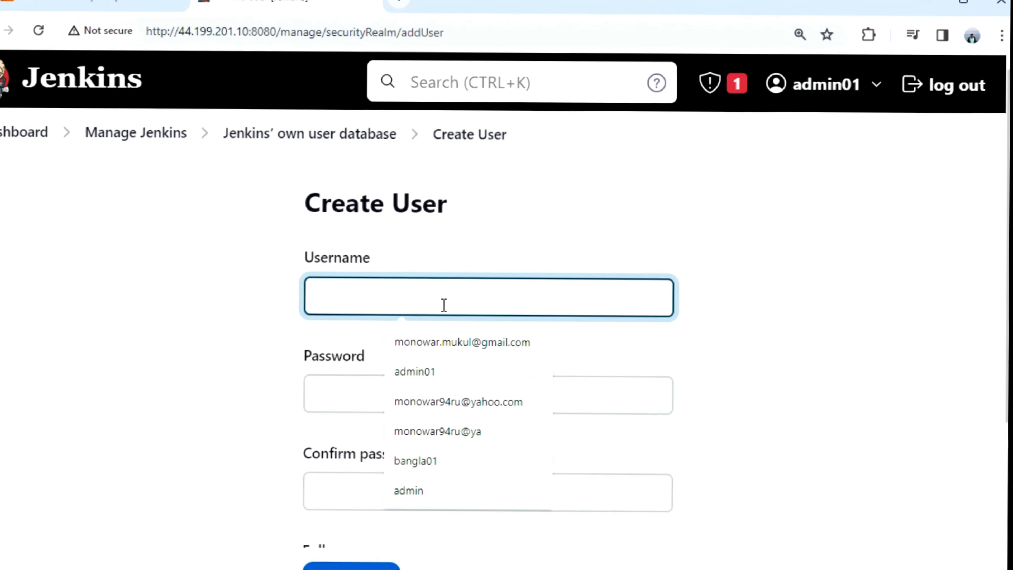
text(testu)
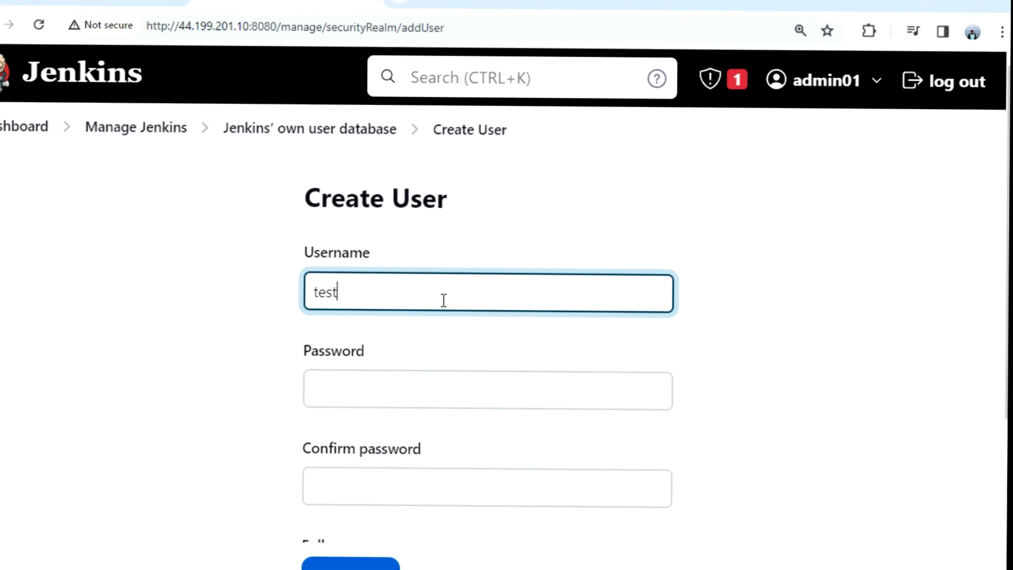
text(sr1)
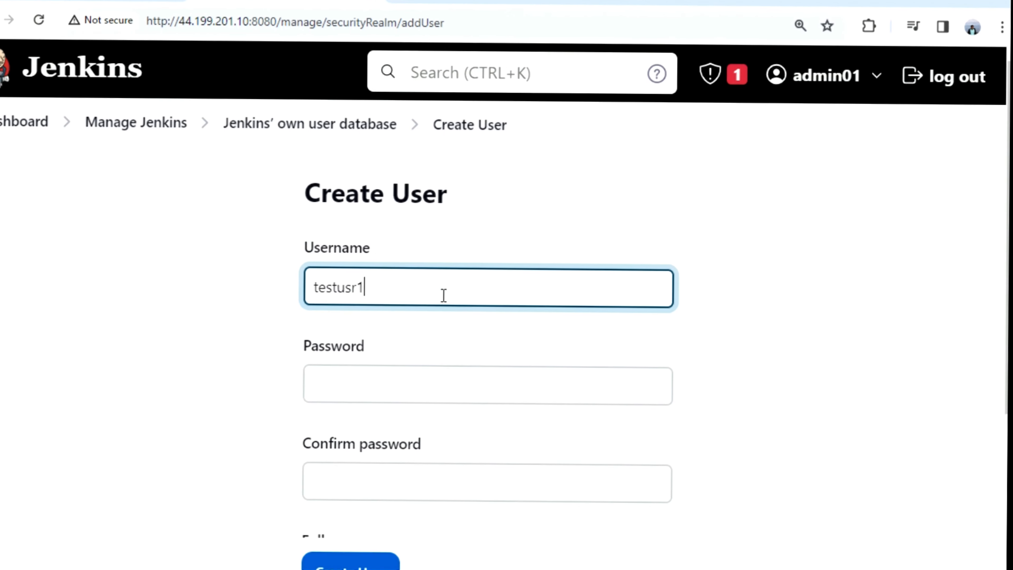
click(390, 383)
text(test)
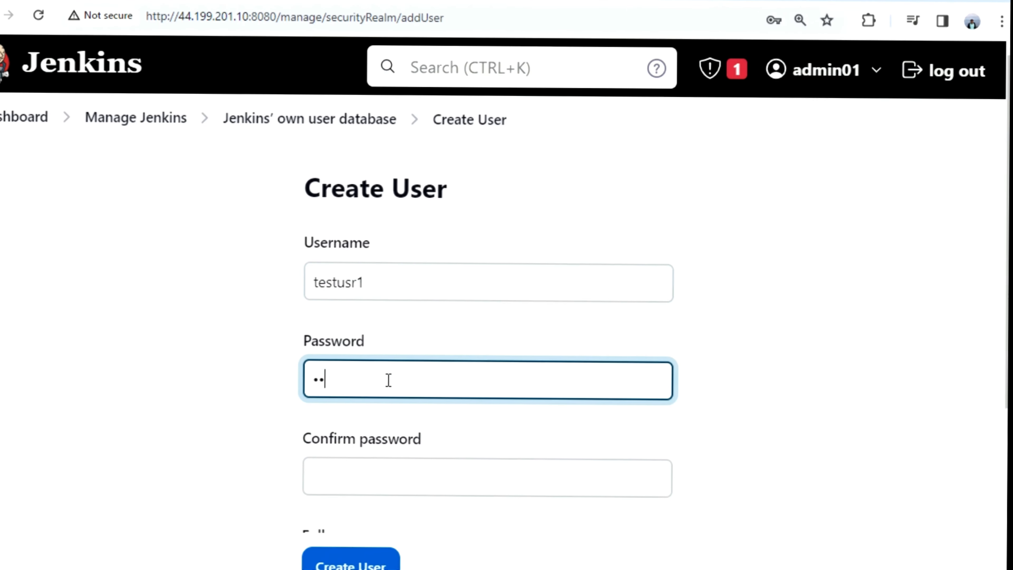
text(usr)
text(1)
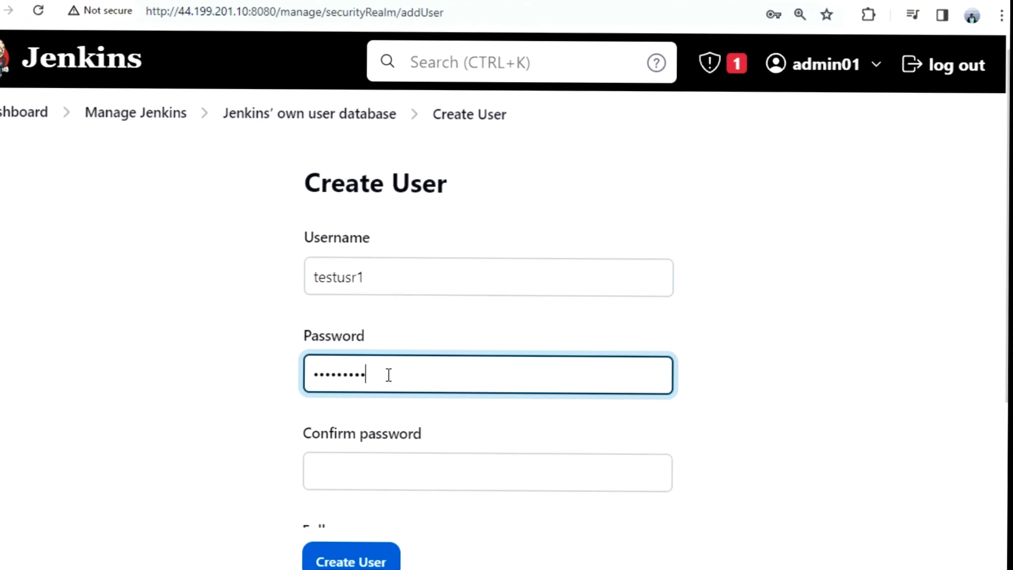
text(3)
click(373, 471)
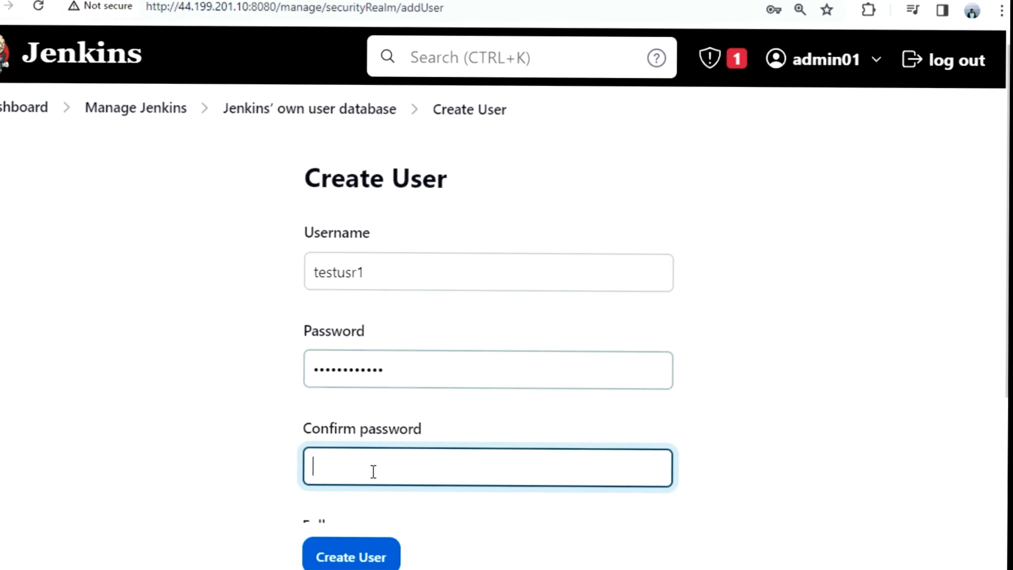
text(testusr)
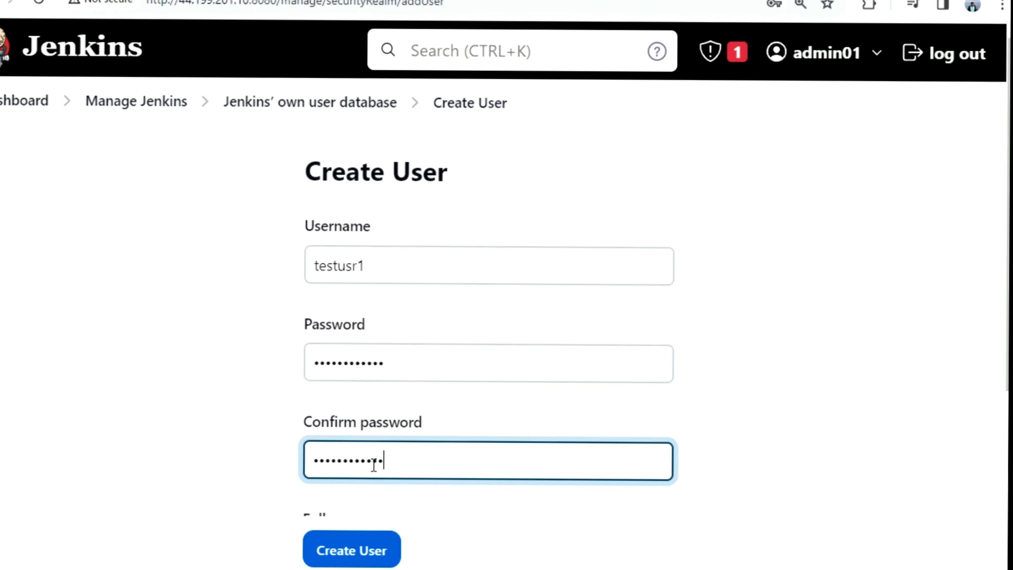
scroll(373, 465, down, 5)
click(368, 308)
text(test u)
click(343, 394)
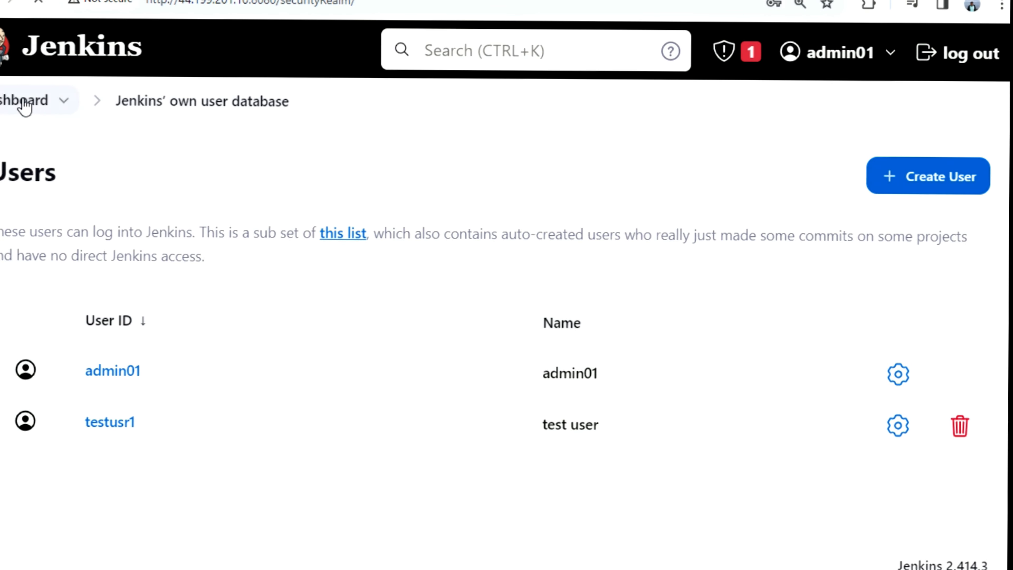
Open Security settings, keep Jenkins' own user database as realm, and expand the Authorization strategies
click(24, 102)
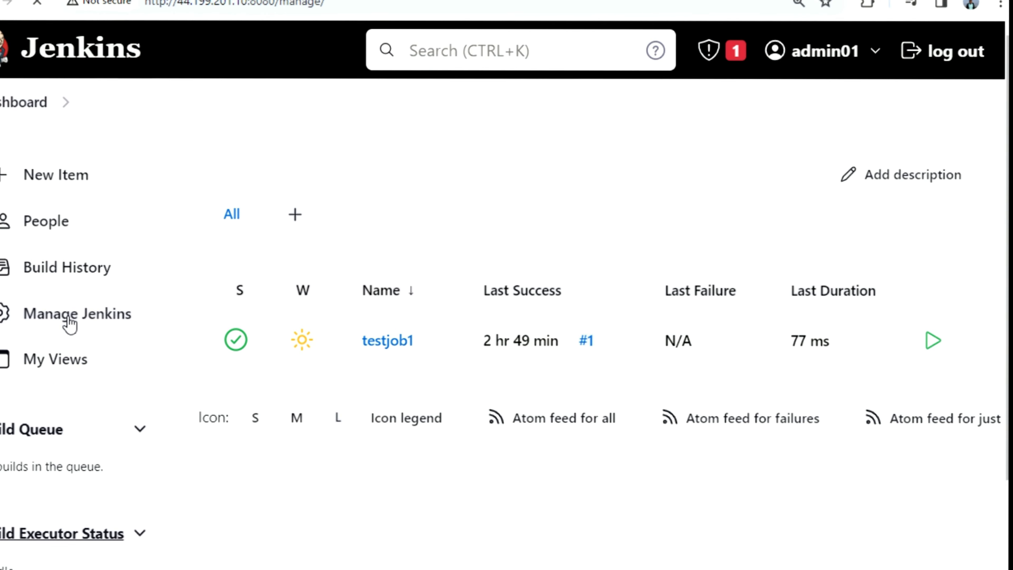
scroll(286, 355, down, 10)
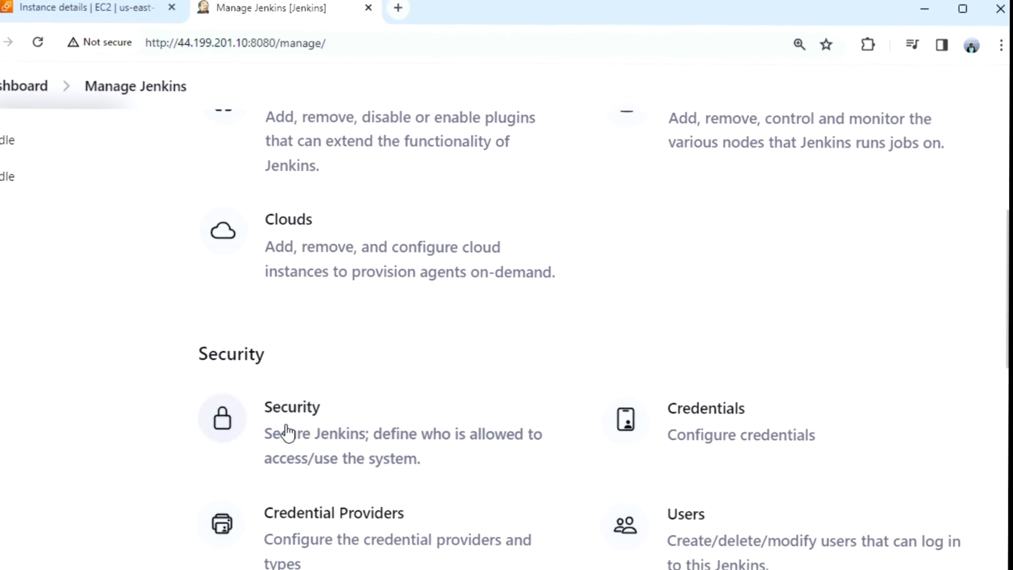
click(293, 425)
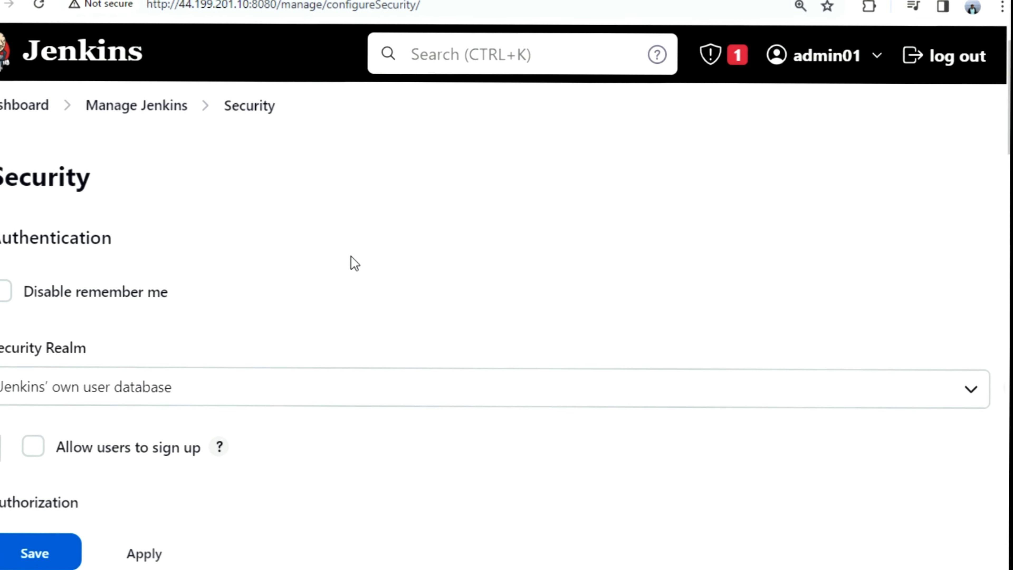
scroll(350, 264, down, 3)
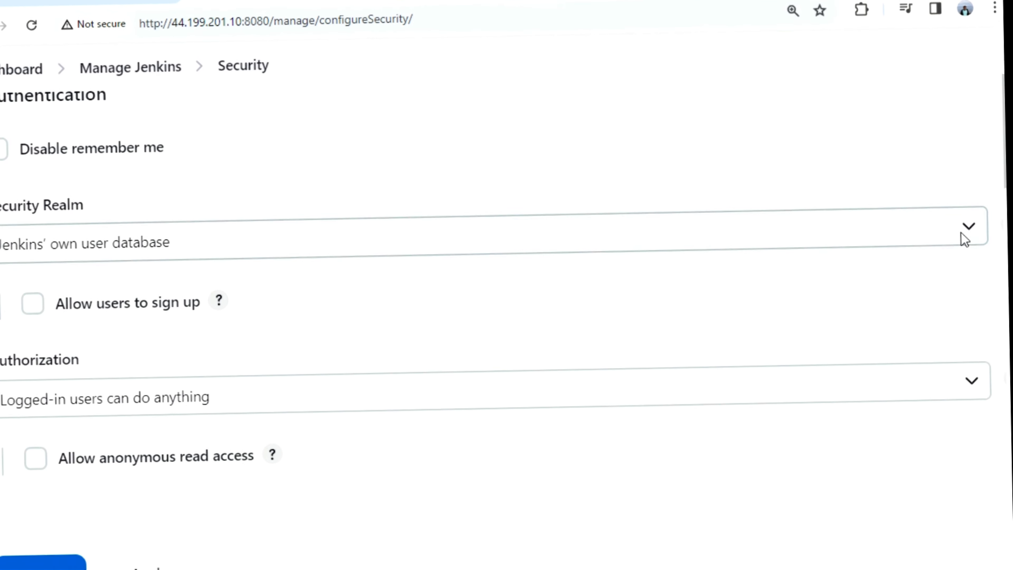
click(973, 230)
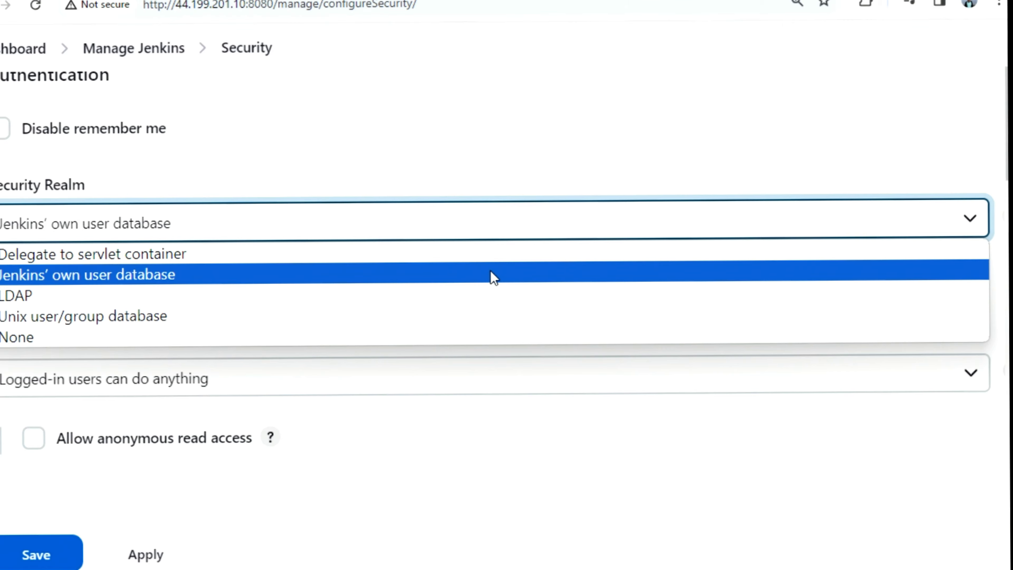
click(173, 278)
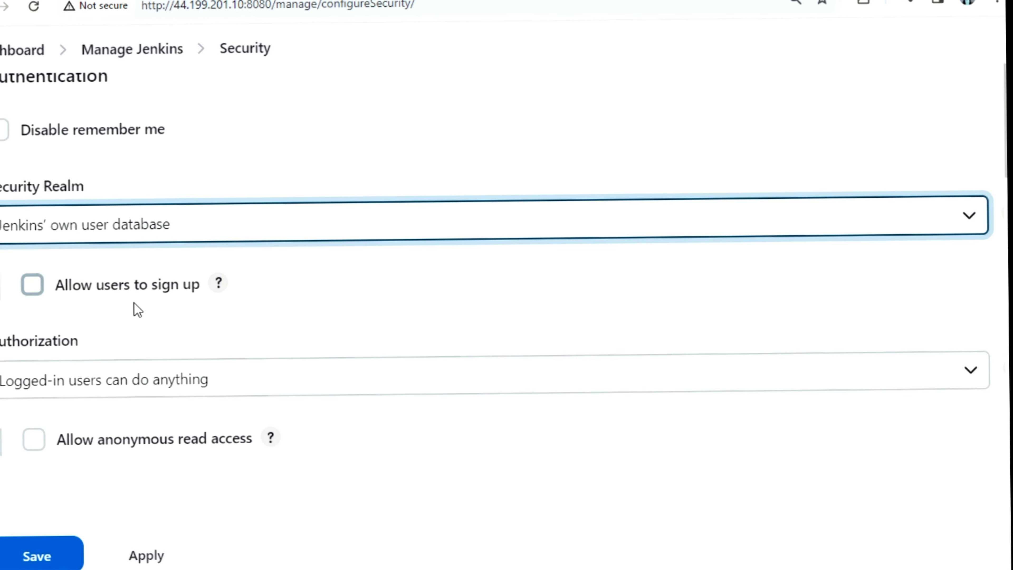
scroll(148, 330, down, 2)
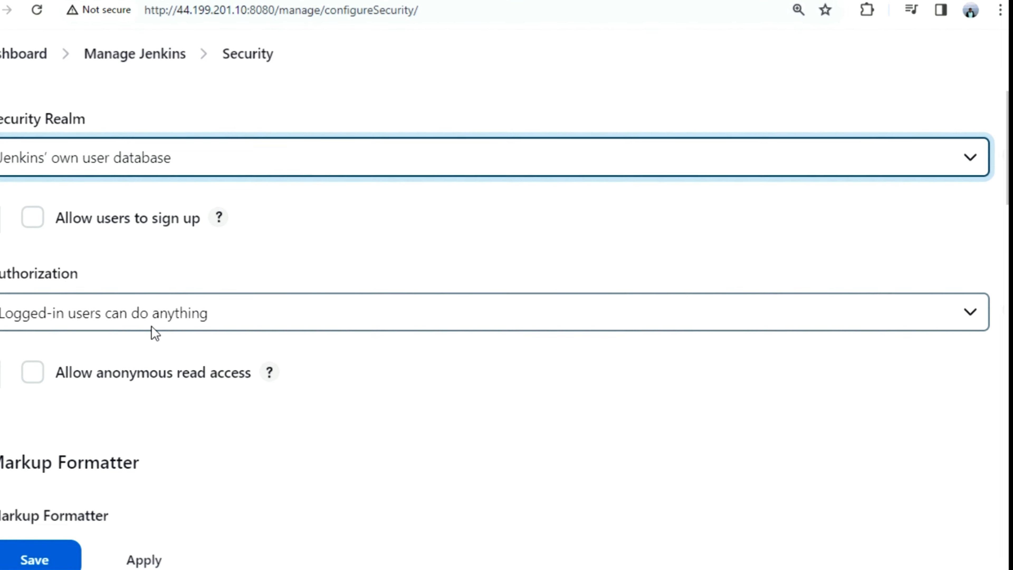
click(973, 306)
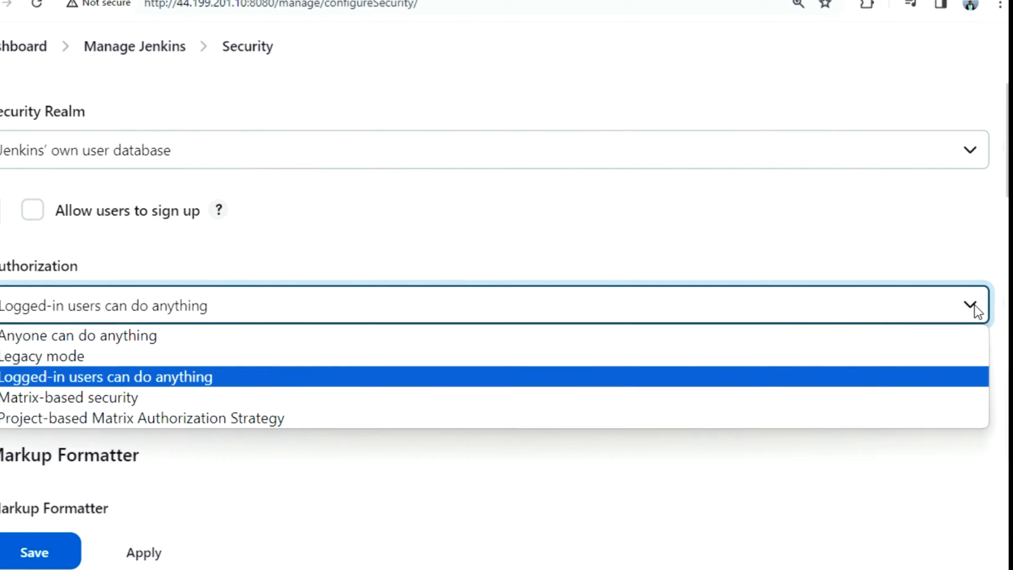
Choose Matrix-based security and add the test user to the permission matrix
click(91, 401)
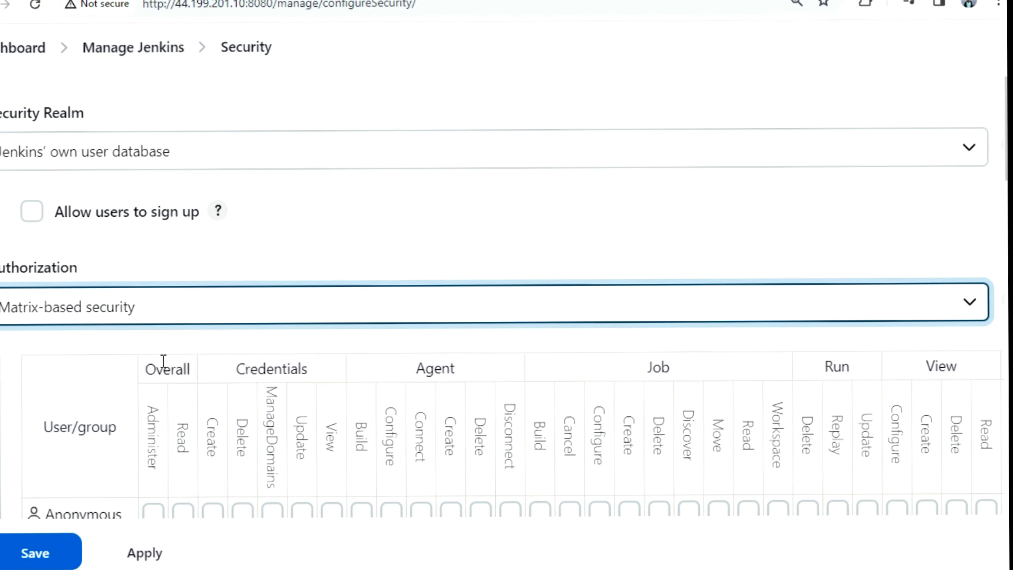
scroll(518, 233, down, 4)
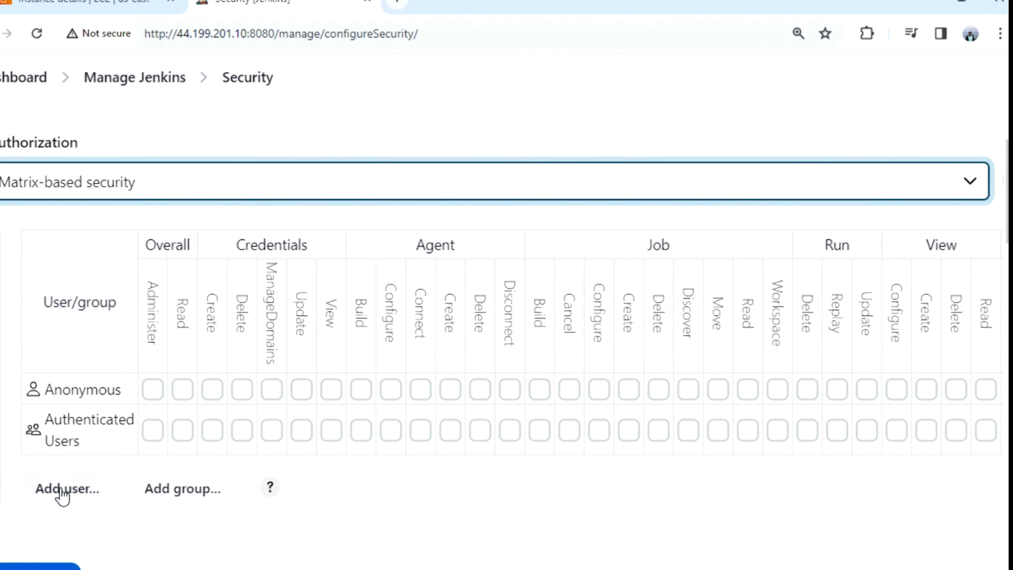
click(63, 494)
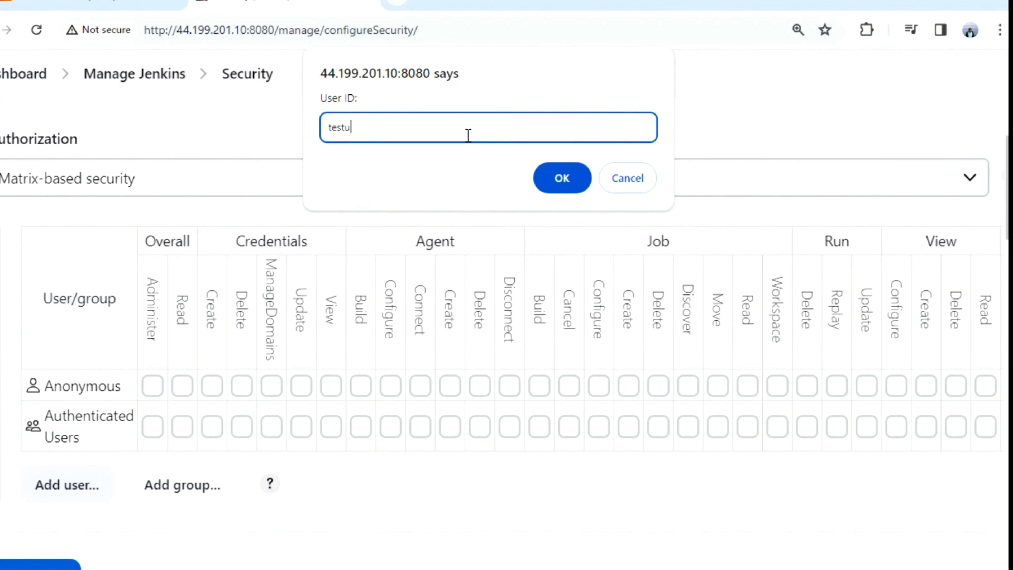
click(562, 178)
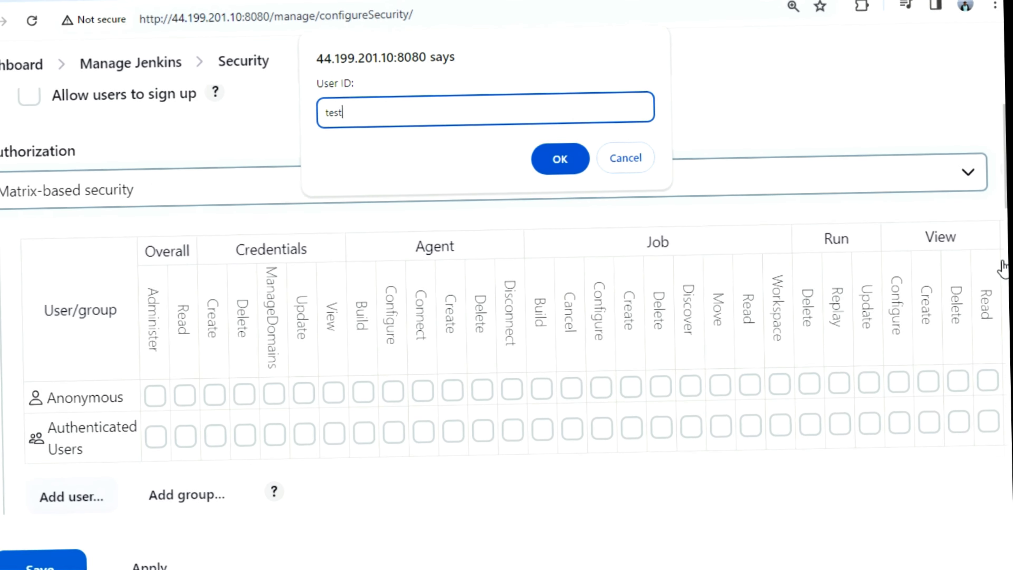
text(test)
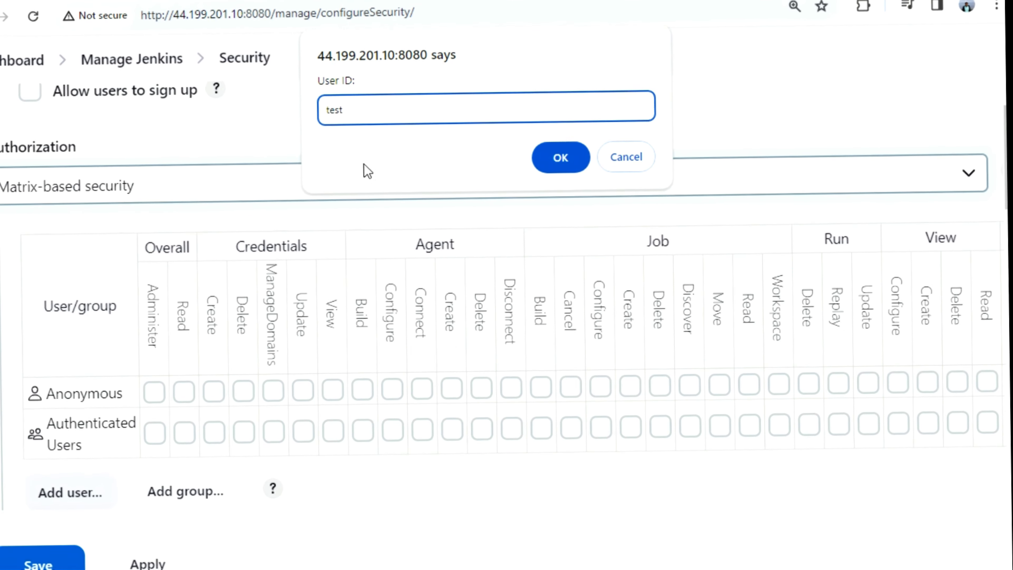
text(usr1)
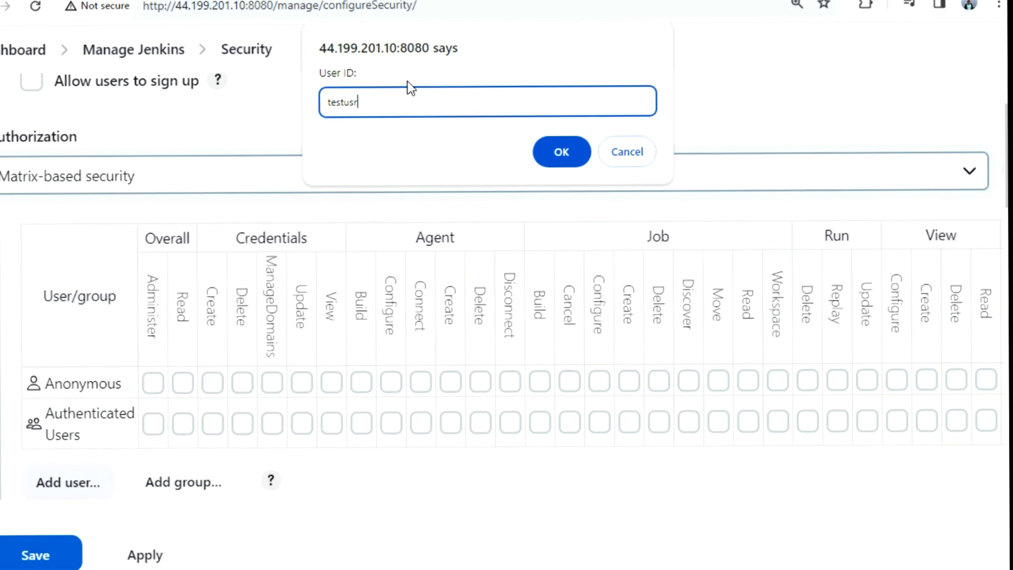
click(562, 151)
Grant the test user the Overall Read permission in the matrix
scroll(352, 350, down, 5)
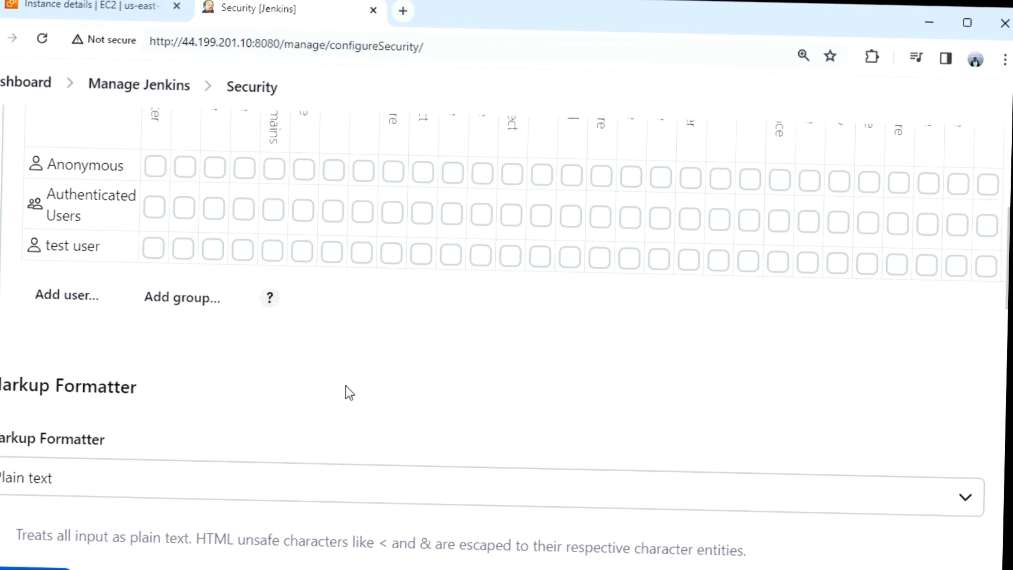
scroll(296, 272, up, 3)
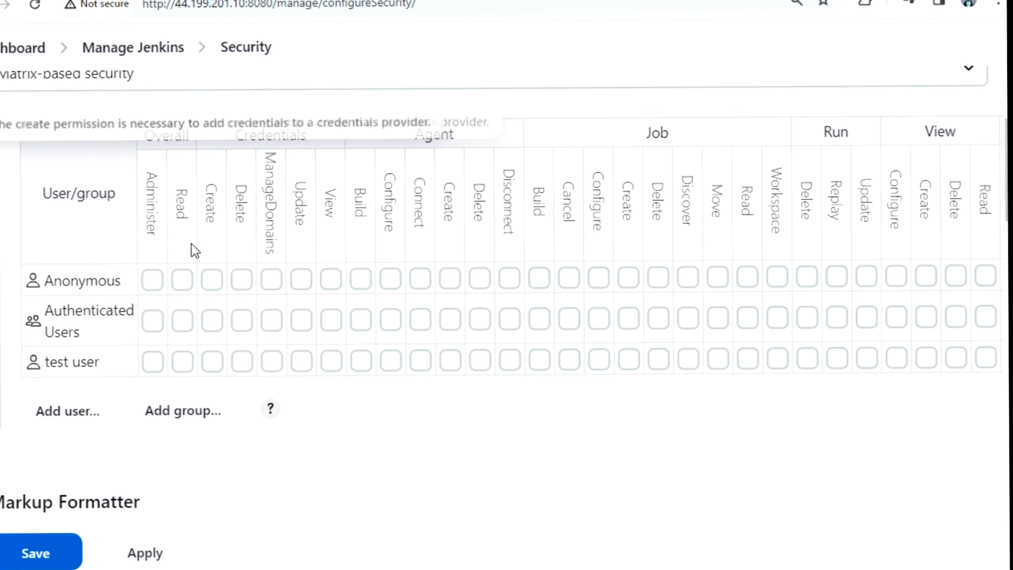
scroll(276, 383, up, 2)
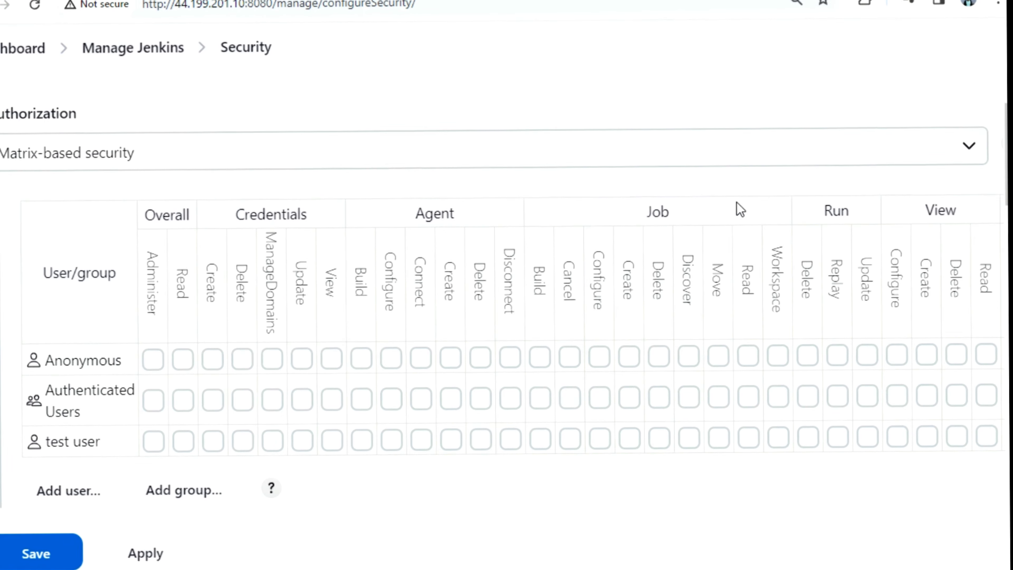
scroll(223, 328, down, 3)
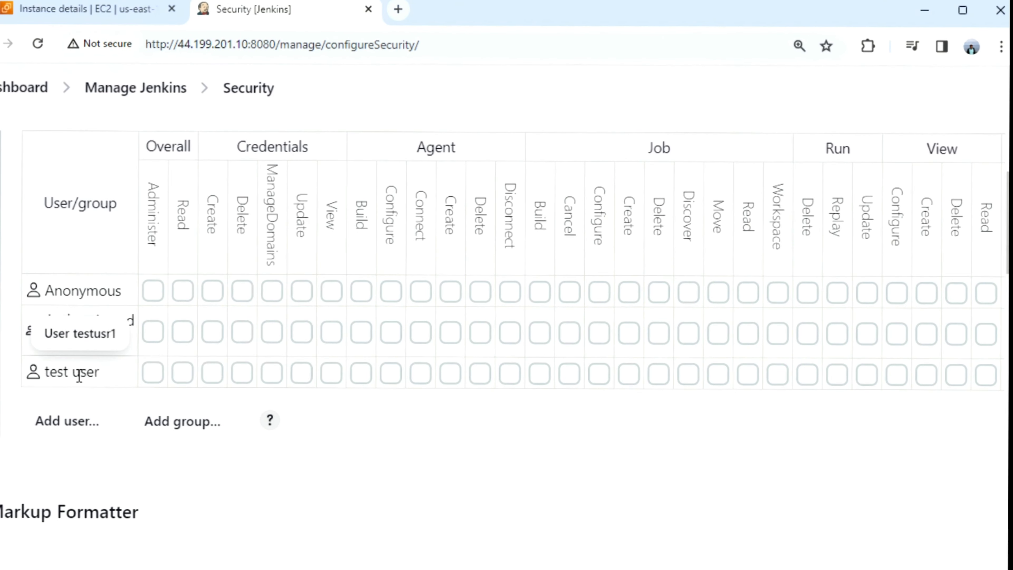
click(182, 371)
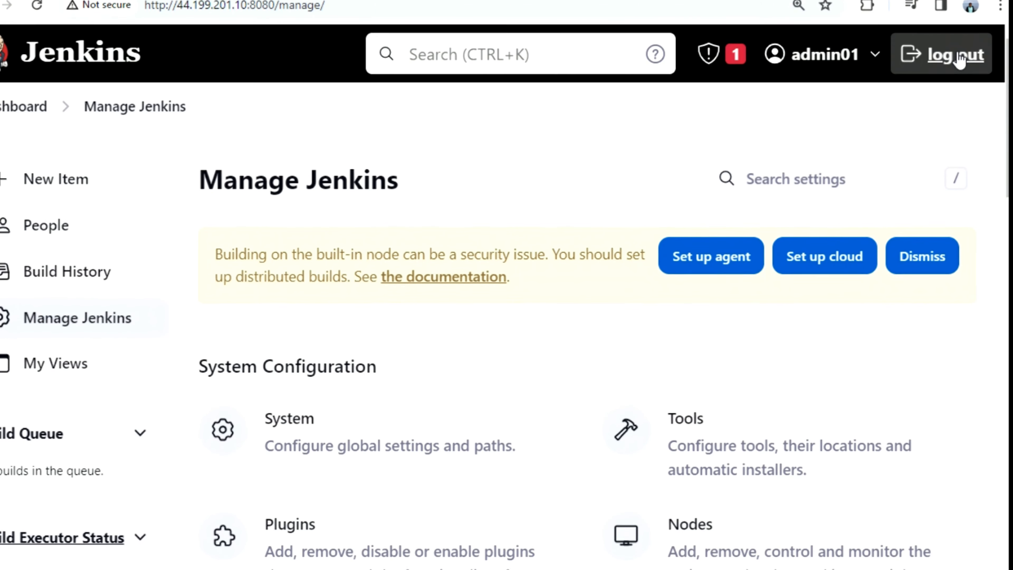
scroll(464, 340, down, 10)
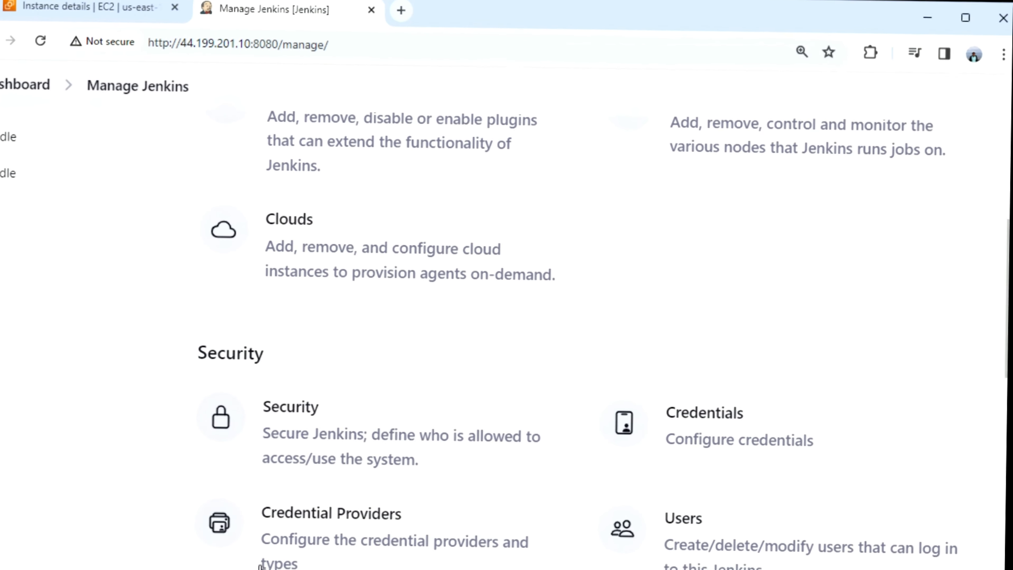
click(310, 430)
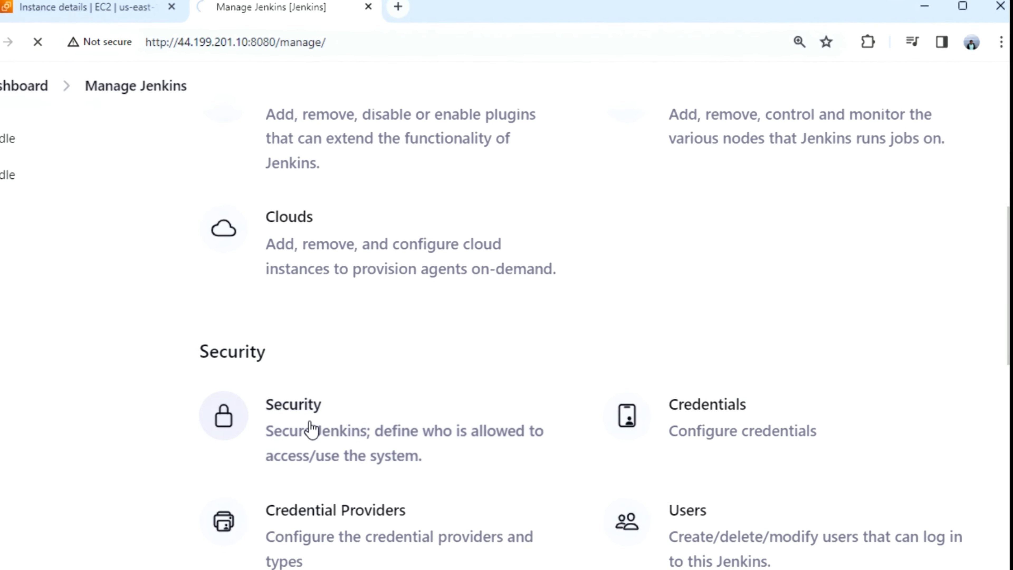
scroll(311, 408, down, 10)
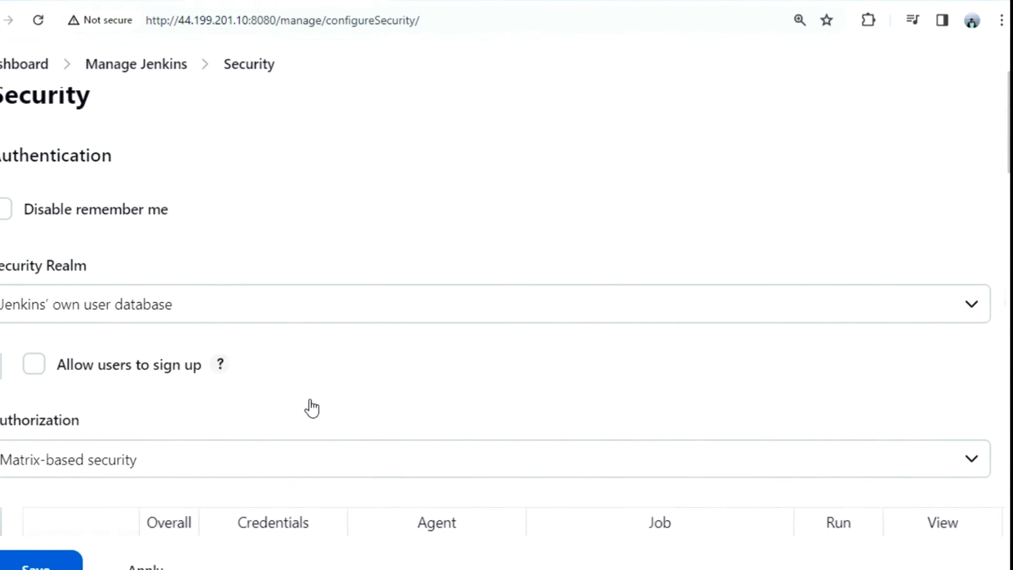
scroll(307, 399, down, 3)
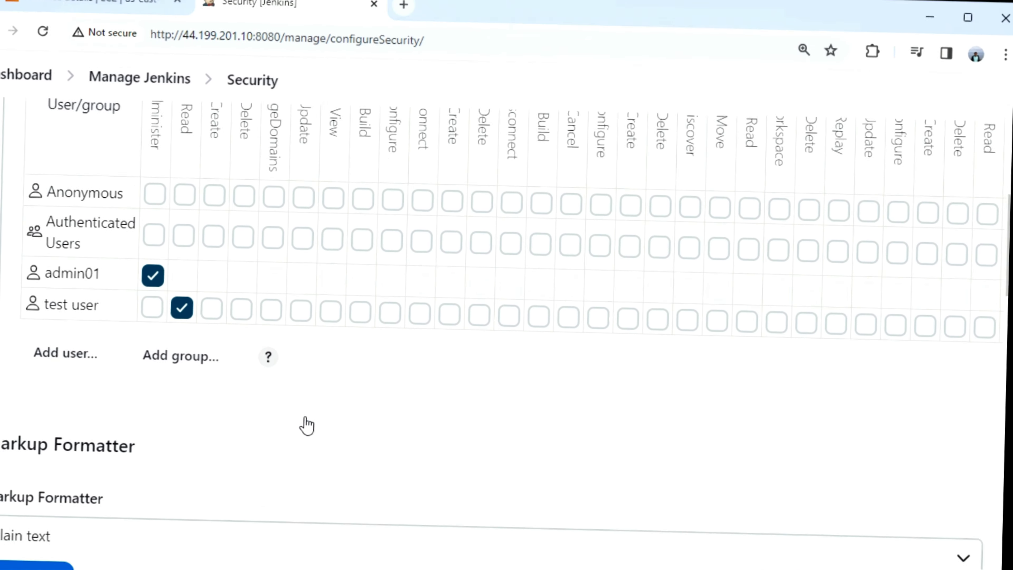
scroll(311, 402, up, 8)
scroll(314, 407, up, 3)
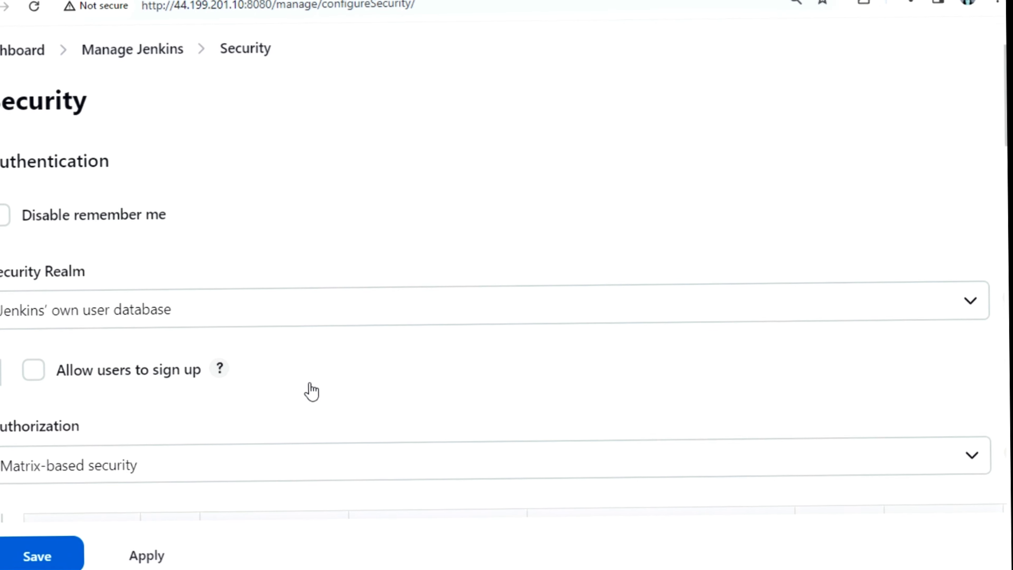
click(982, 464)
click(308, 494)
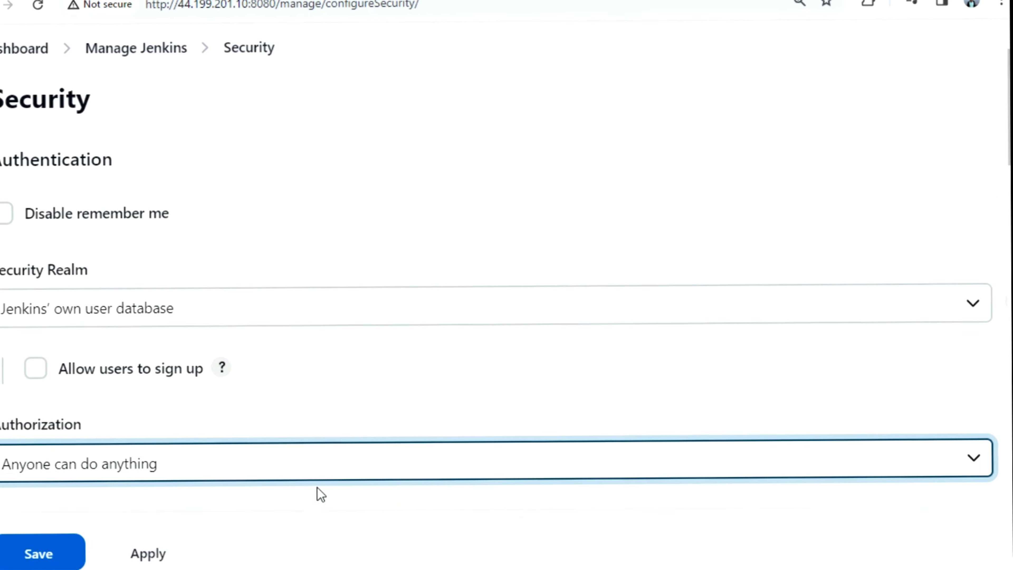
scroll(472, 377, down, 5)
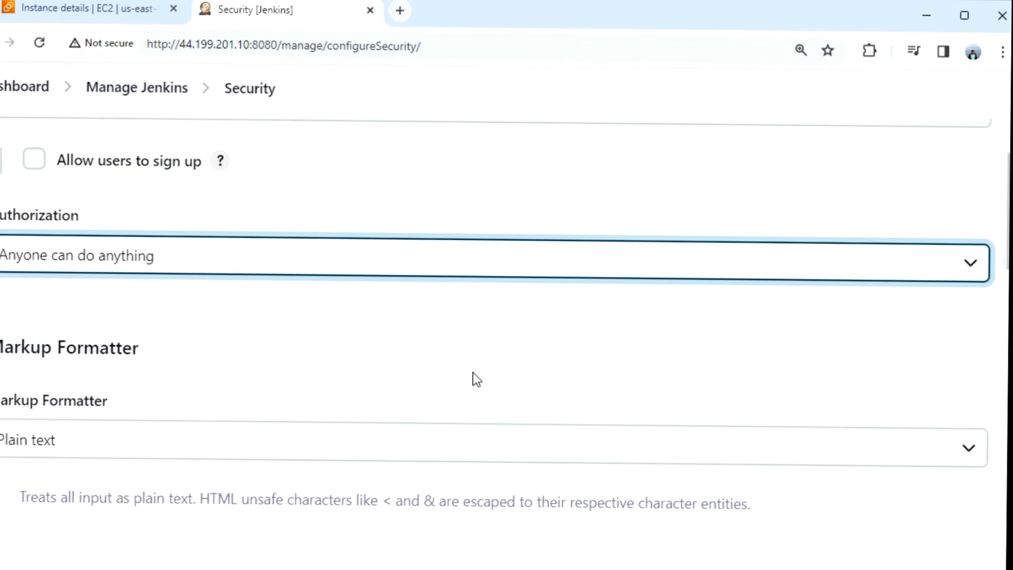
scroll(475, 372, up, 3)
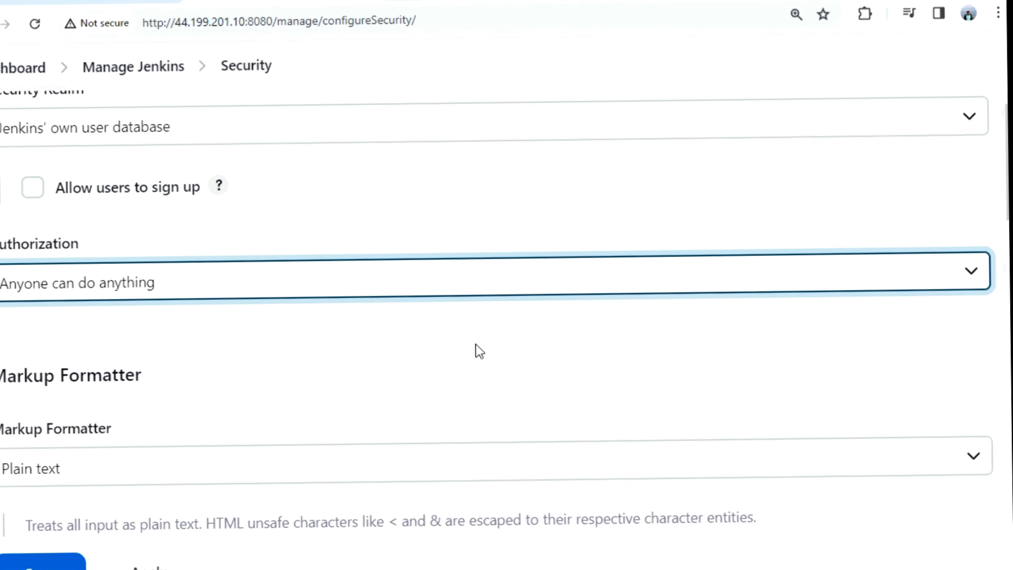
scroll(476, 328, up, 2)
scroll(477, 327, down, 2)
scroll(476, 328, down, 10)
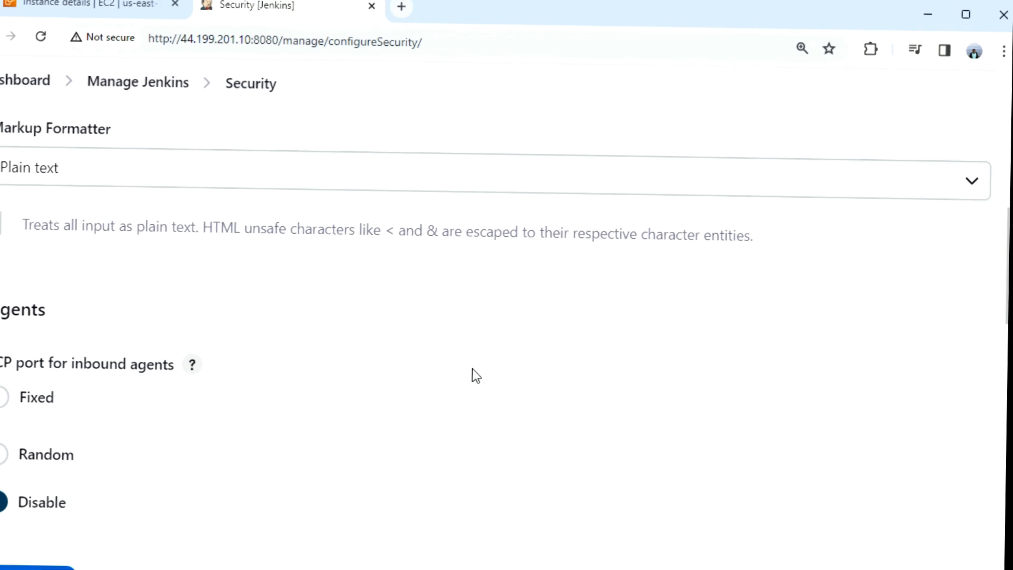
scroll(476, 372, down, 3)
scroll(477, 375, down, 3)
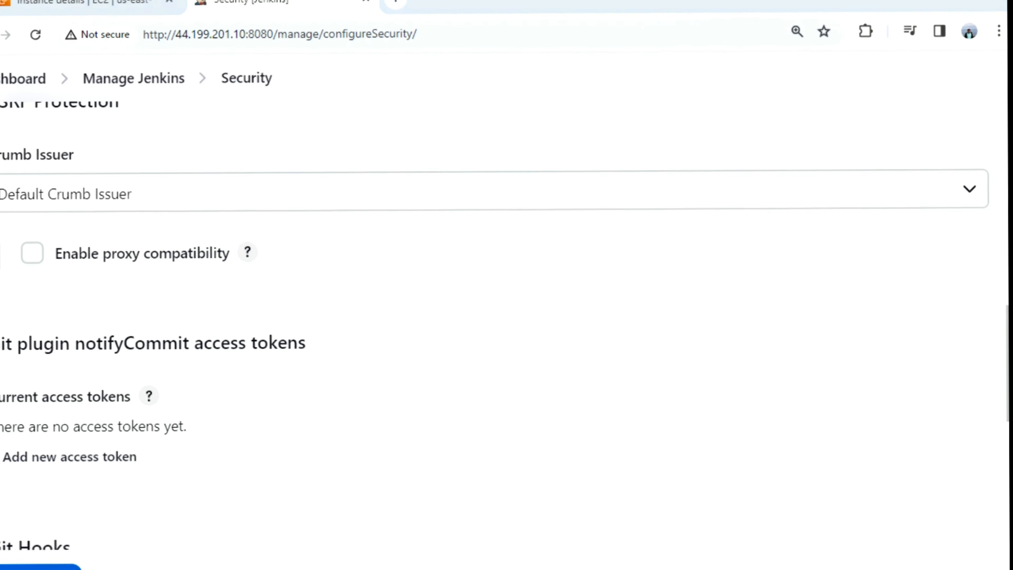
scroll(687, 352, up, 15)
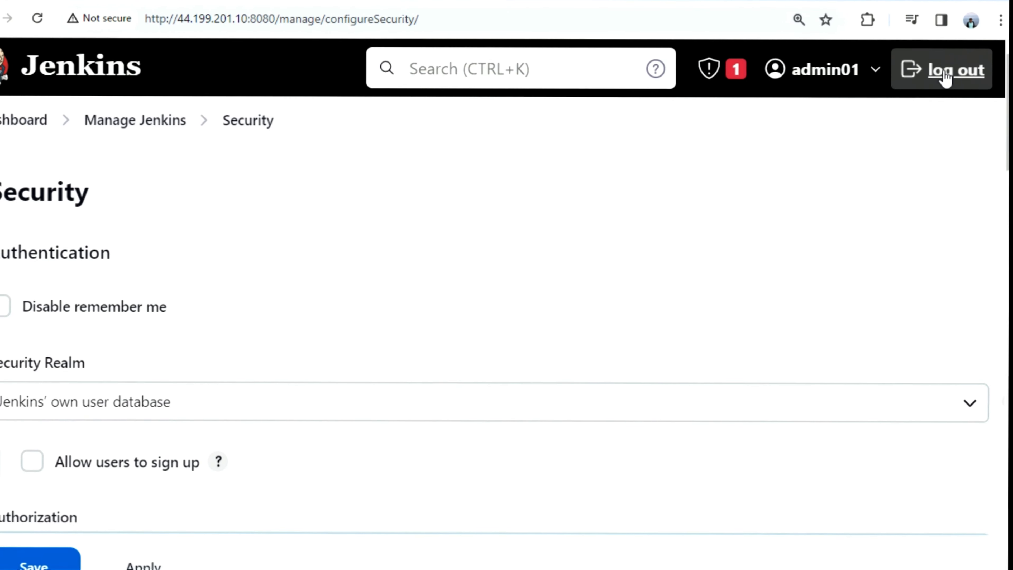
Log out of admin, leaving without saving, and sign in with the test user's credentials
click(965, 82)
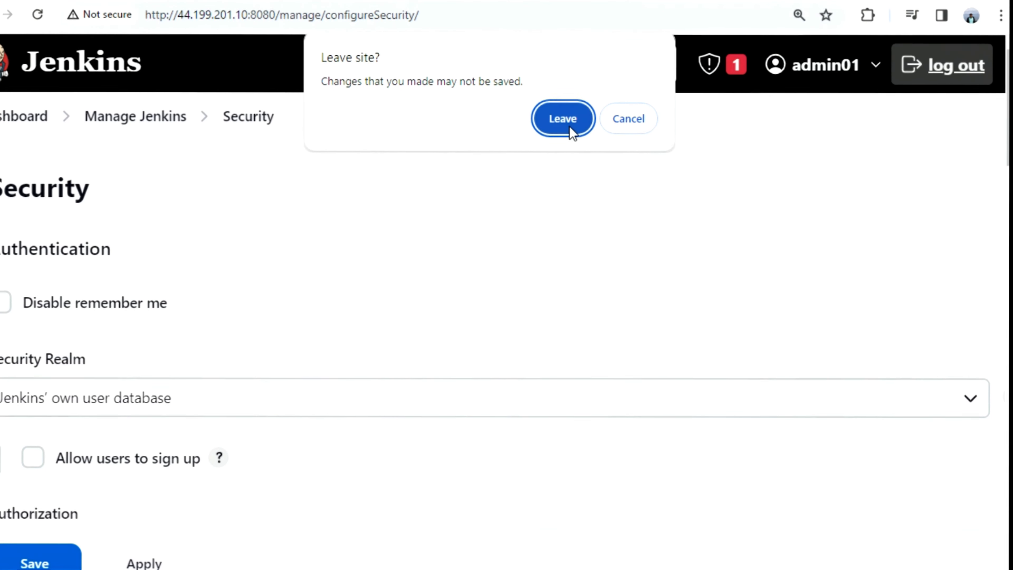
click(566, 117)
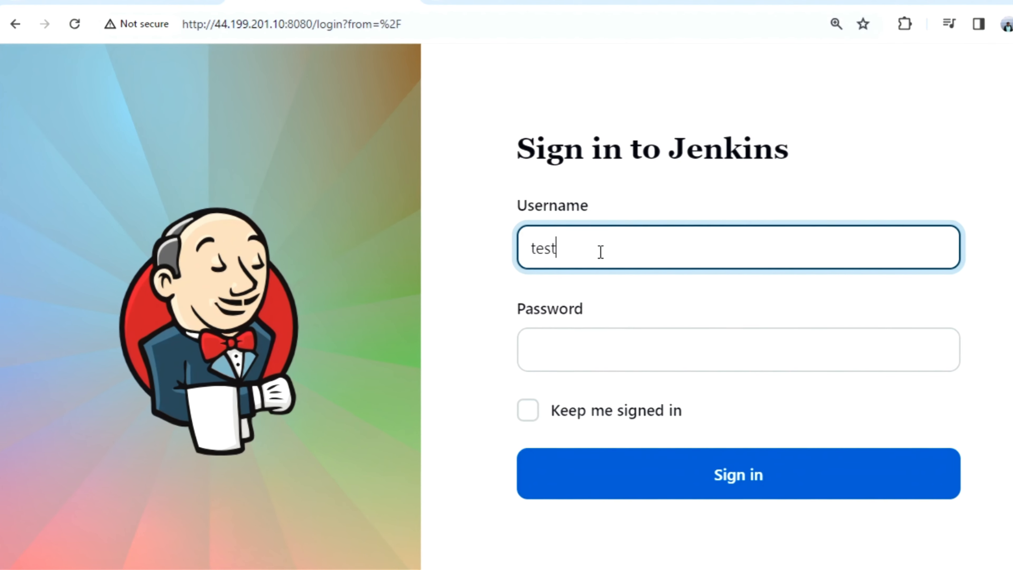
click(599, 250)
text(testusr1)
click(578, 353)
text(••••••••••••)
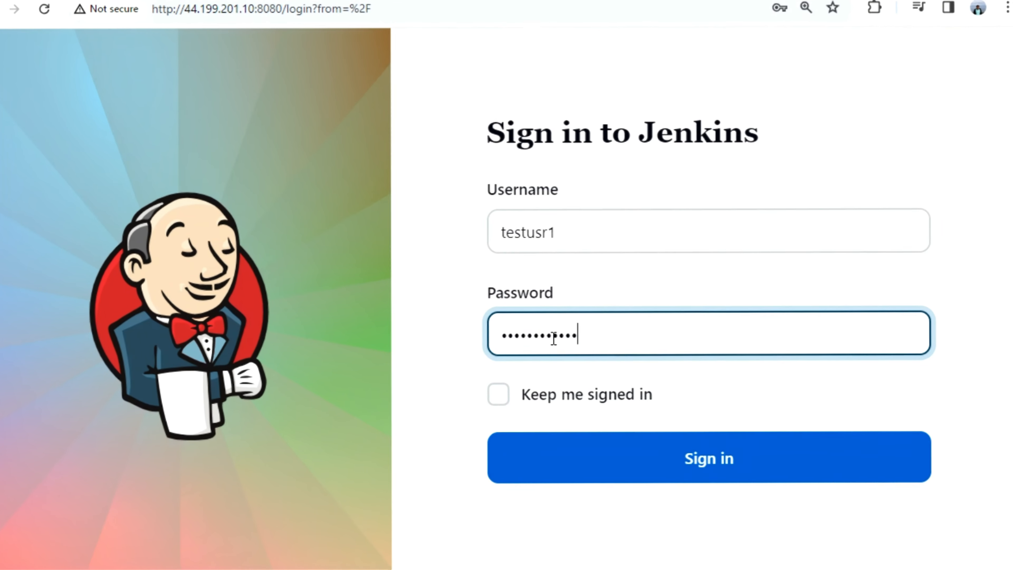
click(616, 467)
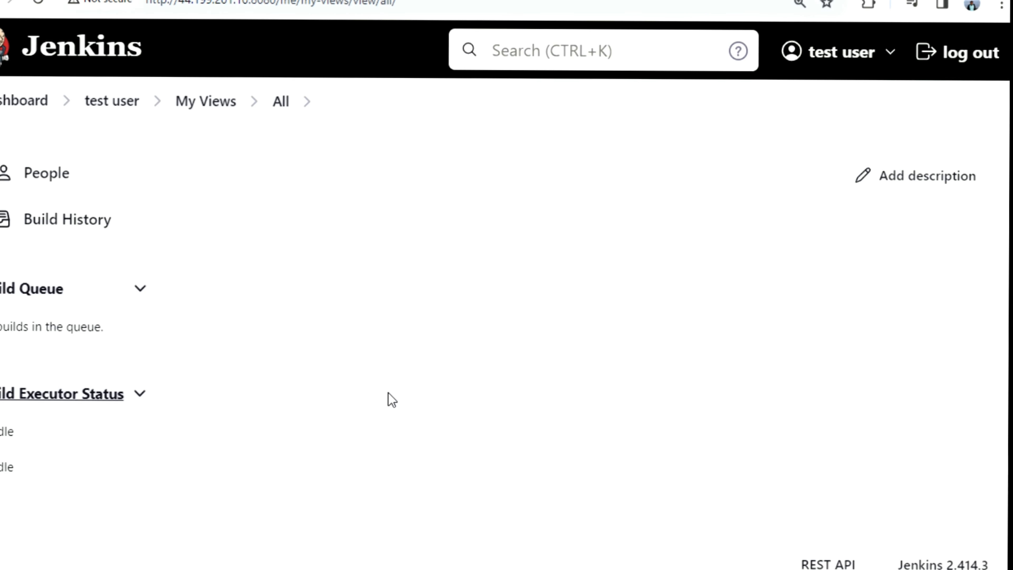
Log out the test user and sign in with the admin username and password
click(972, 60)
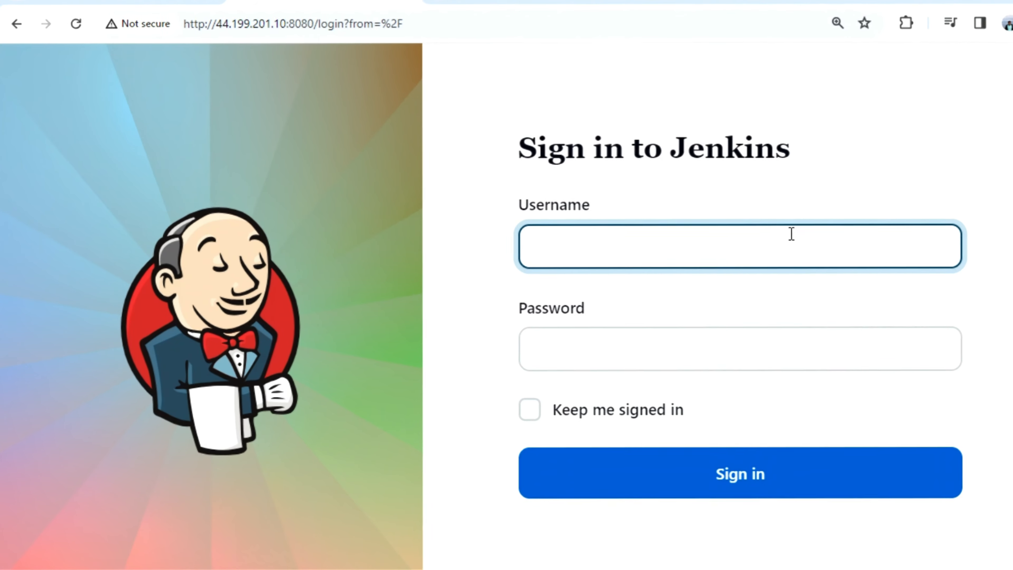
text(admin)
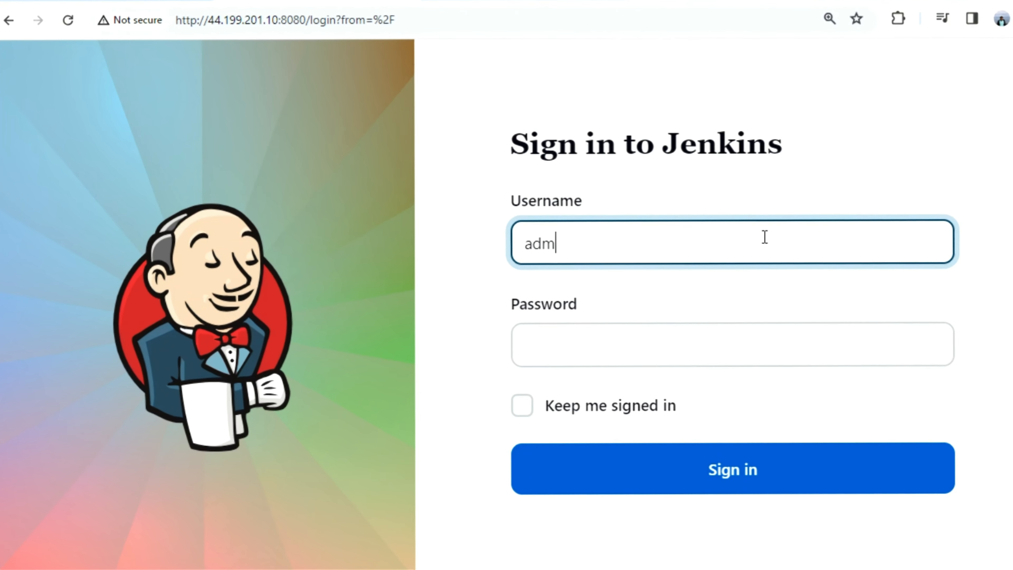
text(01)
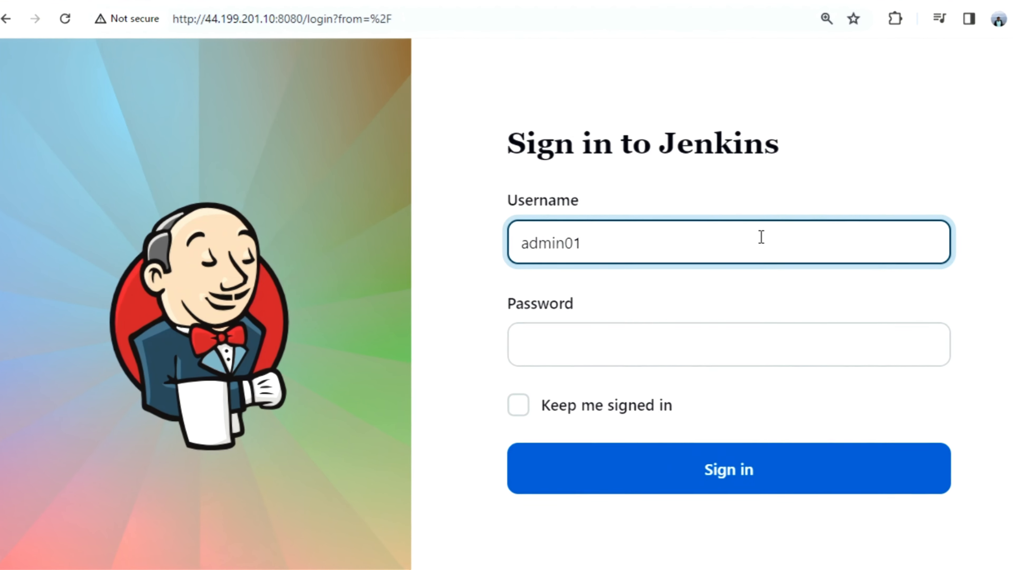
click(682, 323)
text(••••••••••••)
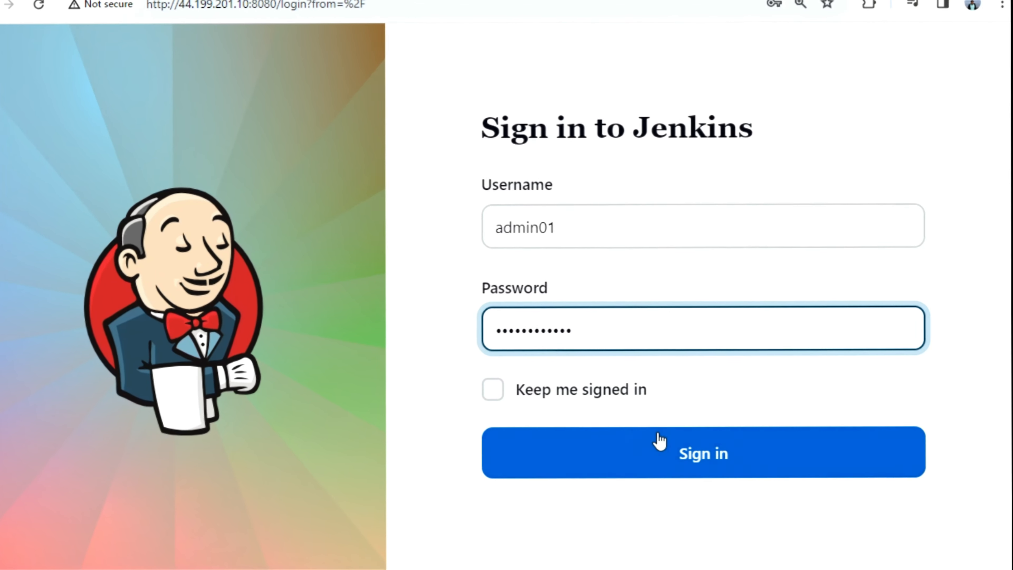
click(650, 450)
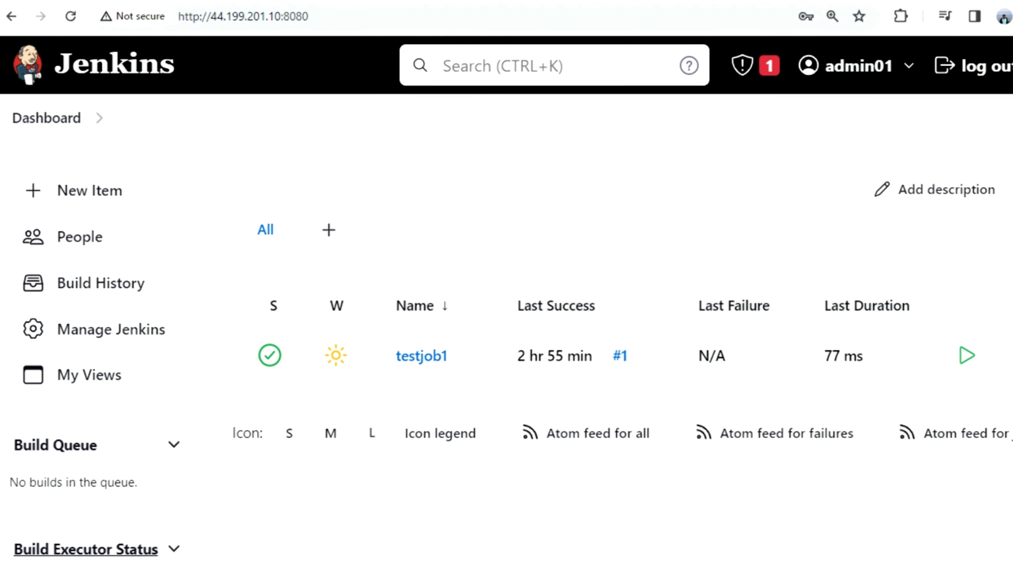
Go to Manage Jenkins and open the Security settings
click(104, 323)
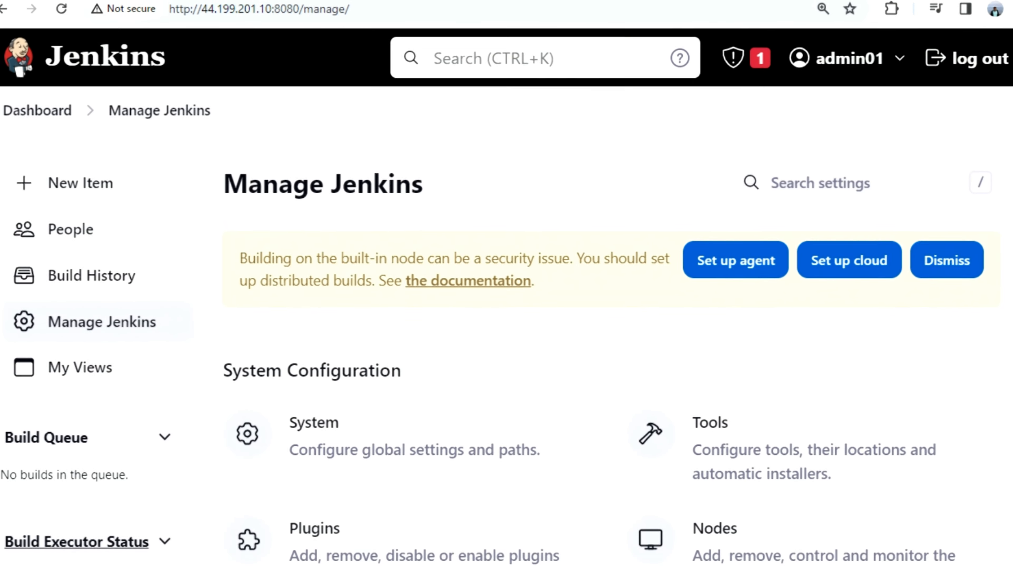
scroll(496, 369, down, 2)
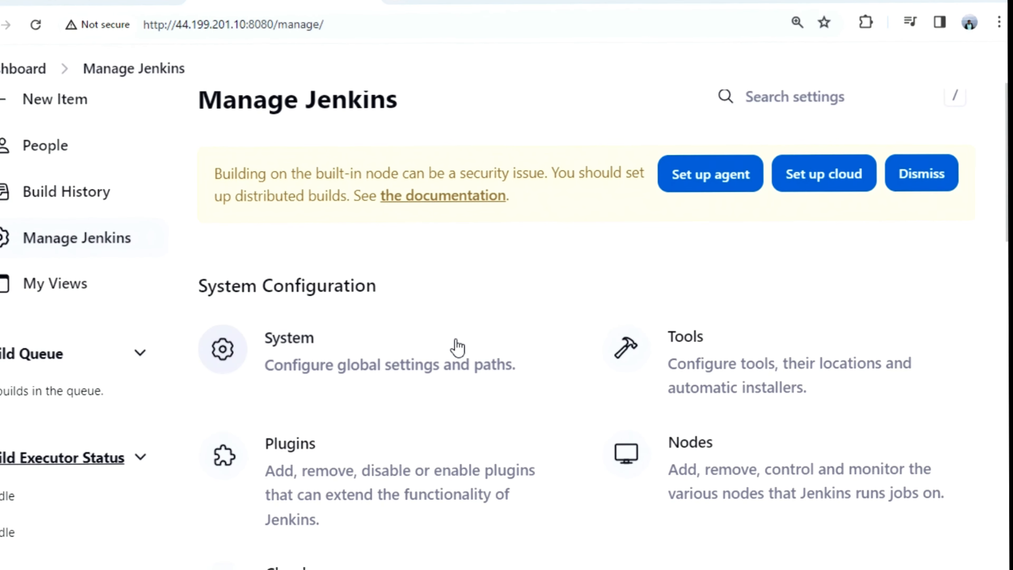
scroll(454, 331, down, 2)
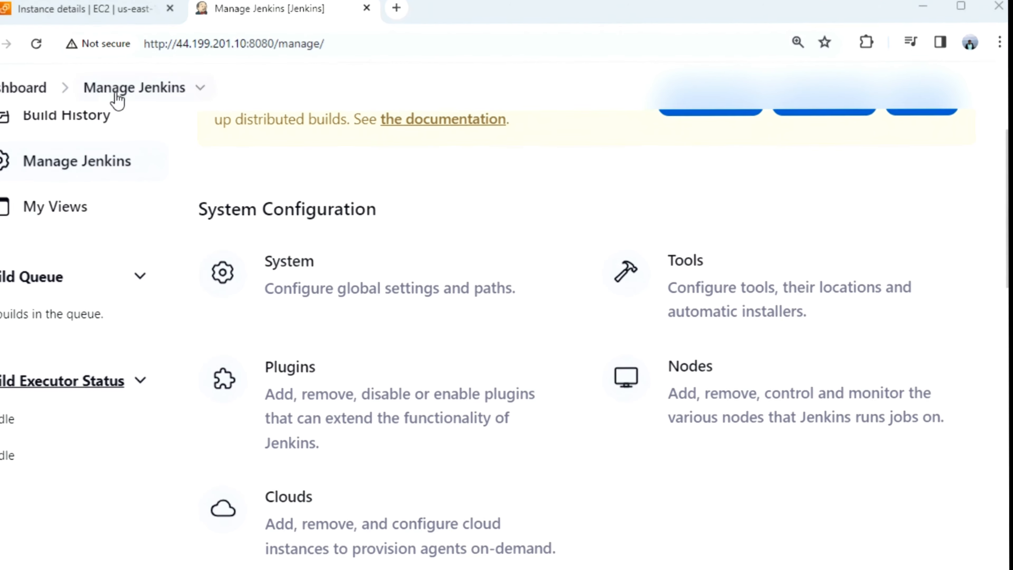
click(88, 163)
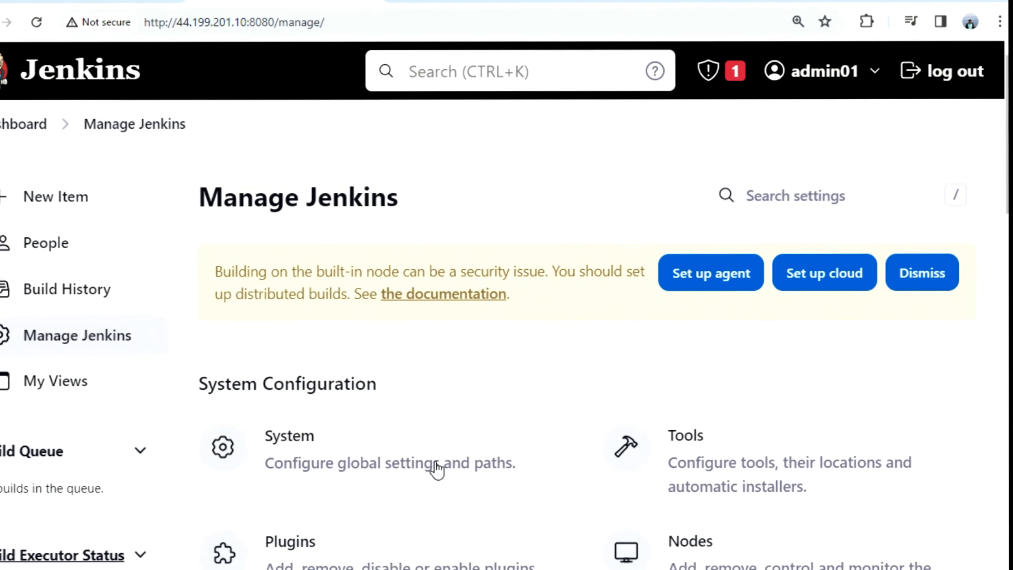
scroll(436, 469, down, 5)
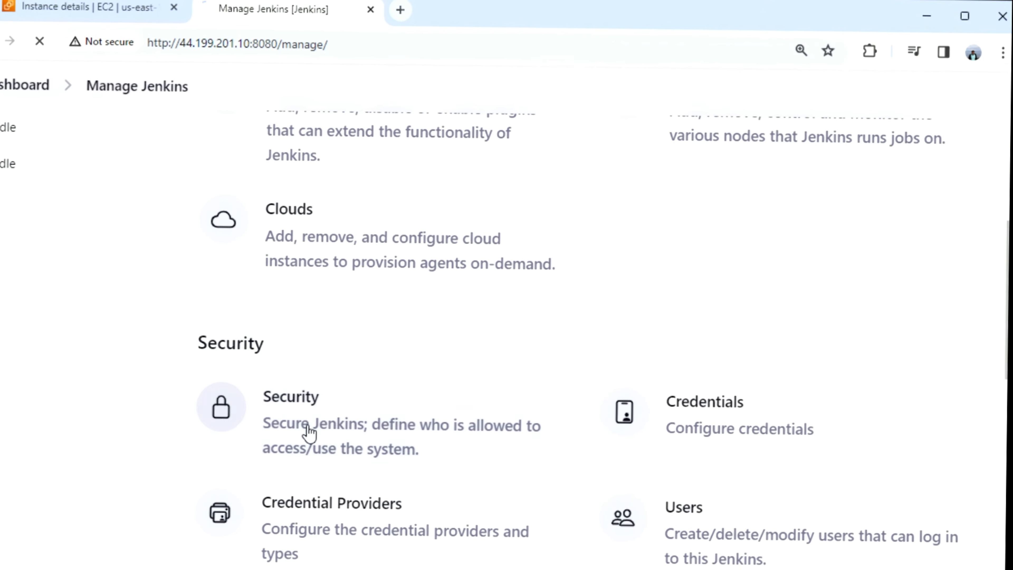
click(310, 430)
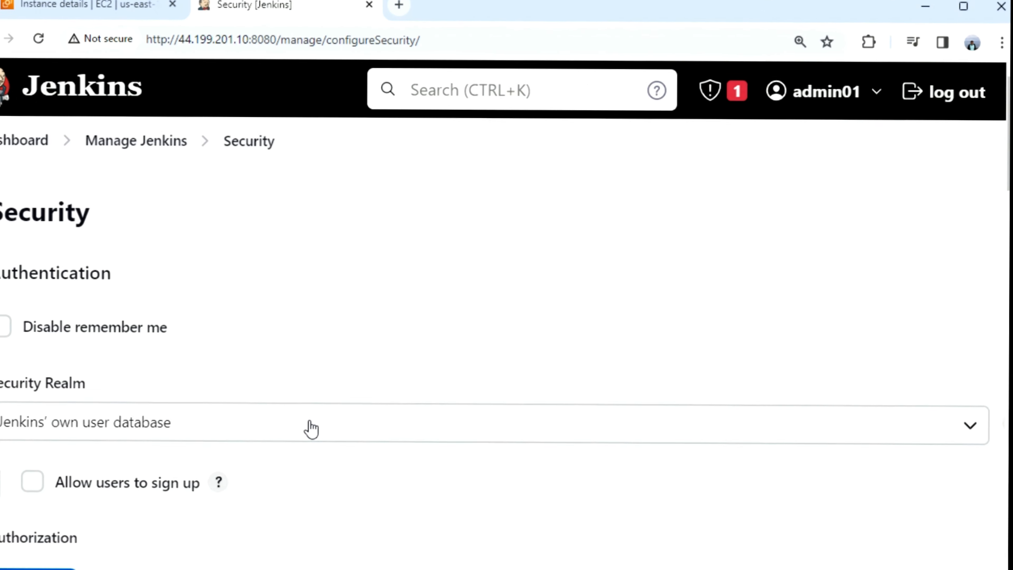
Set authorization to 'Logged-in users can do anything' with anonymous read access allowed
scroll(375, 276, down, 3)
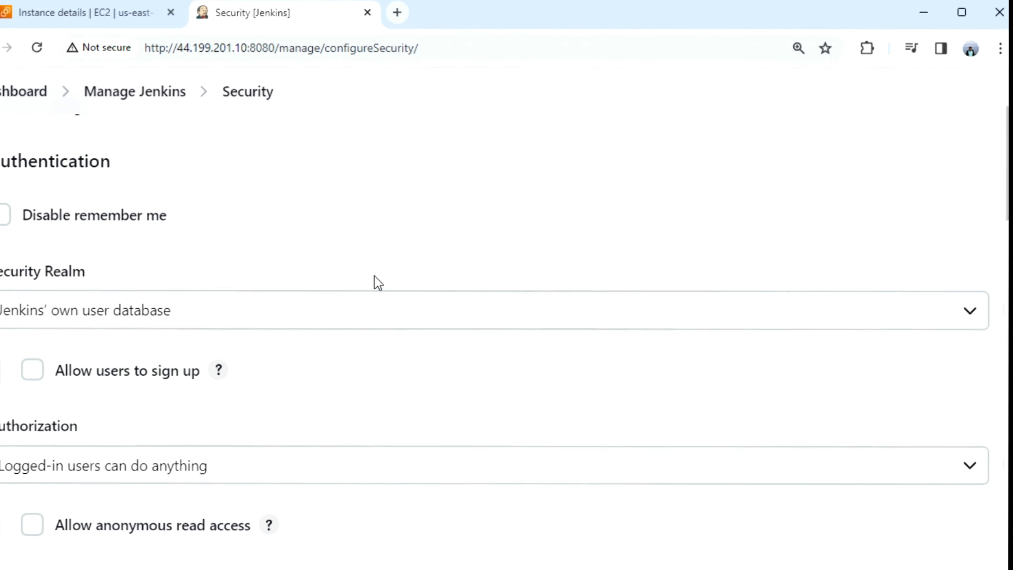
scroll(371, 394, down, 3)
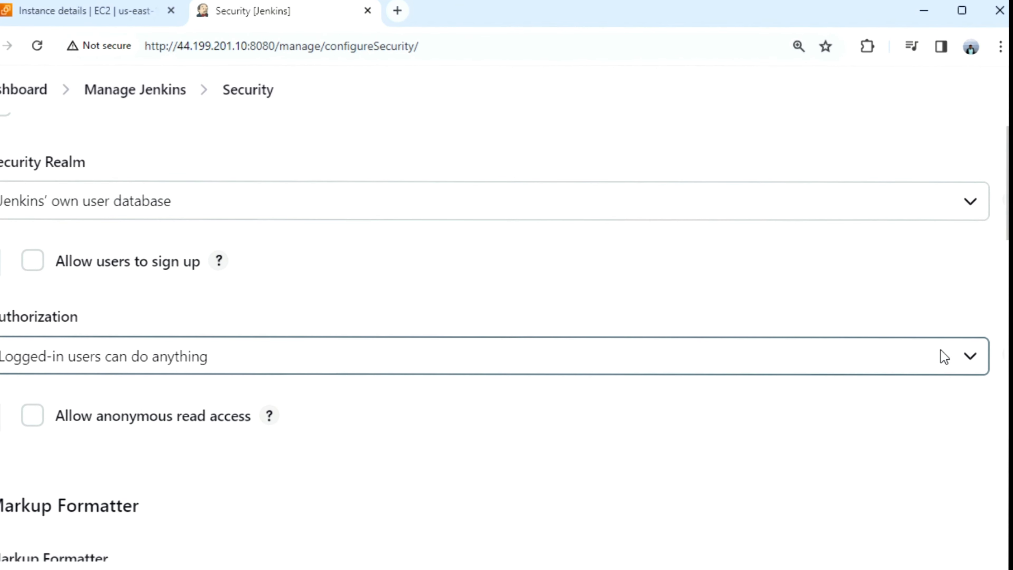
click(979, 359)
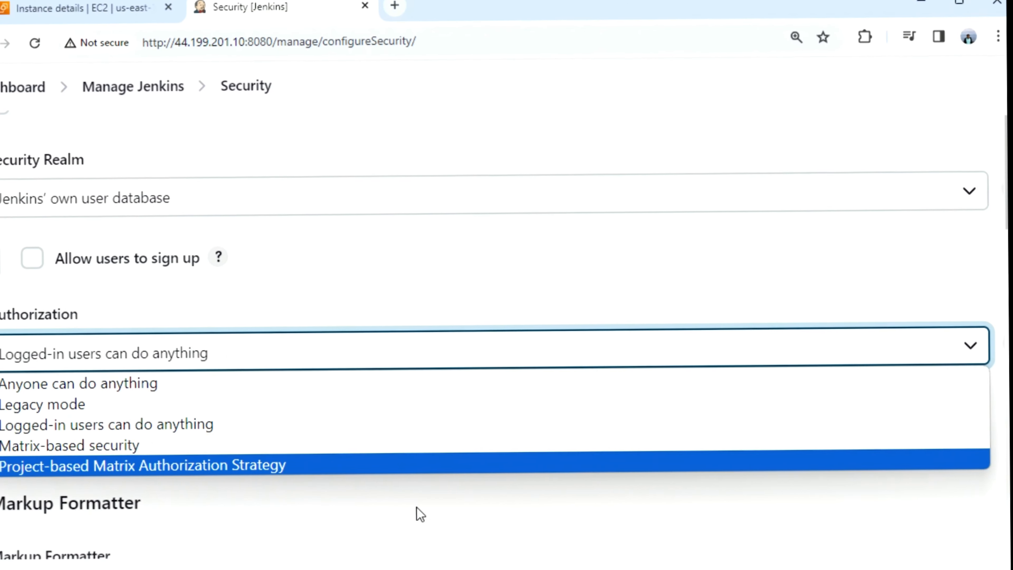
click(324, 423)
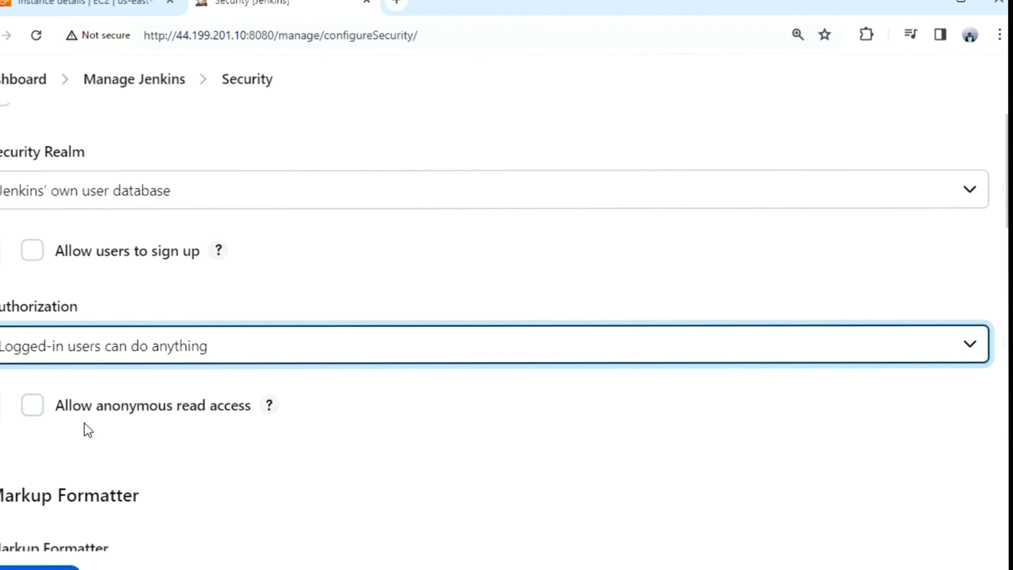
click(33, 404)
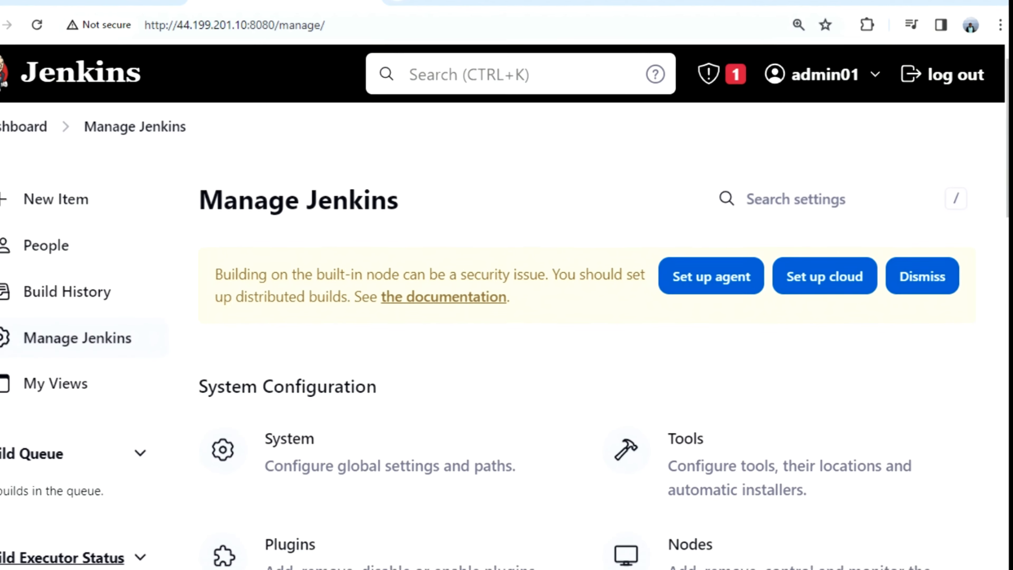
Log out to view the dashboard anonymously, then sign back in with the admin credentials
click(953, 70)
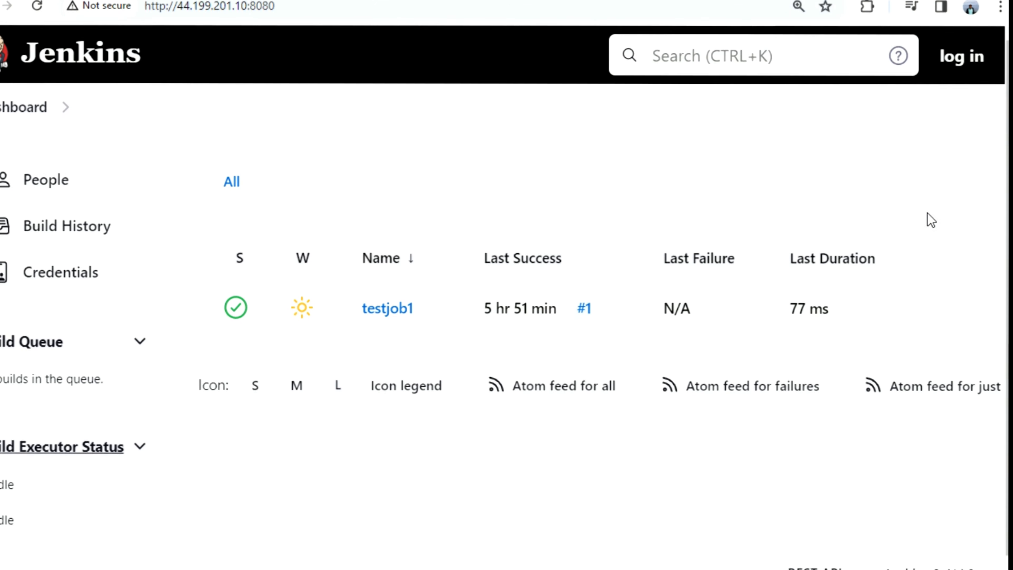
click(301, 4)
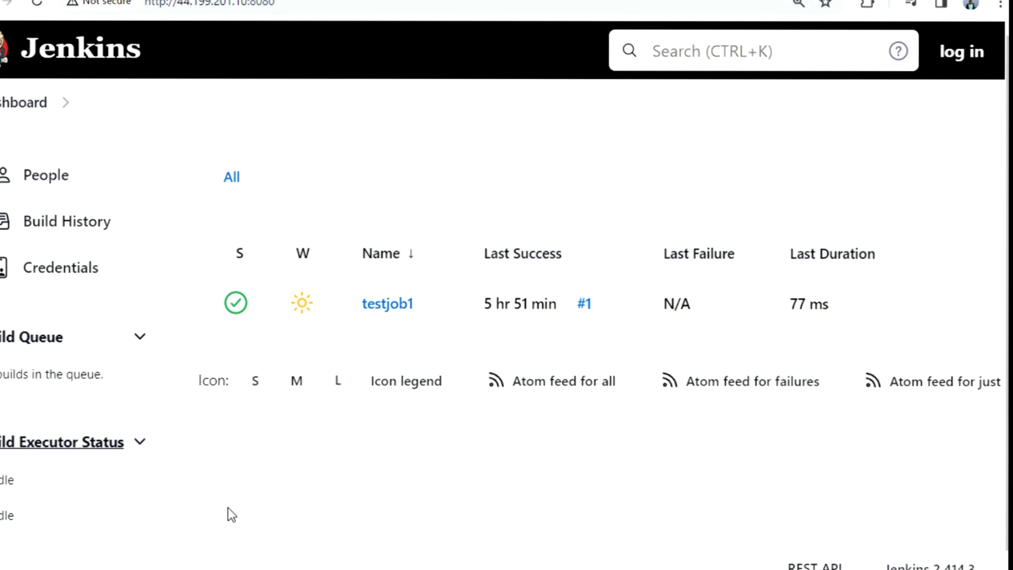
click(962, 53)
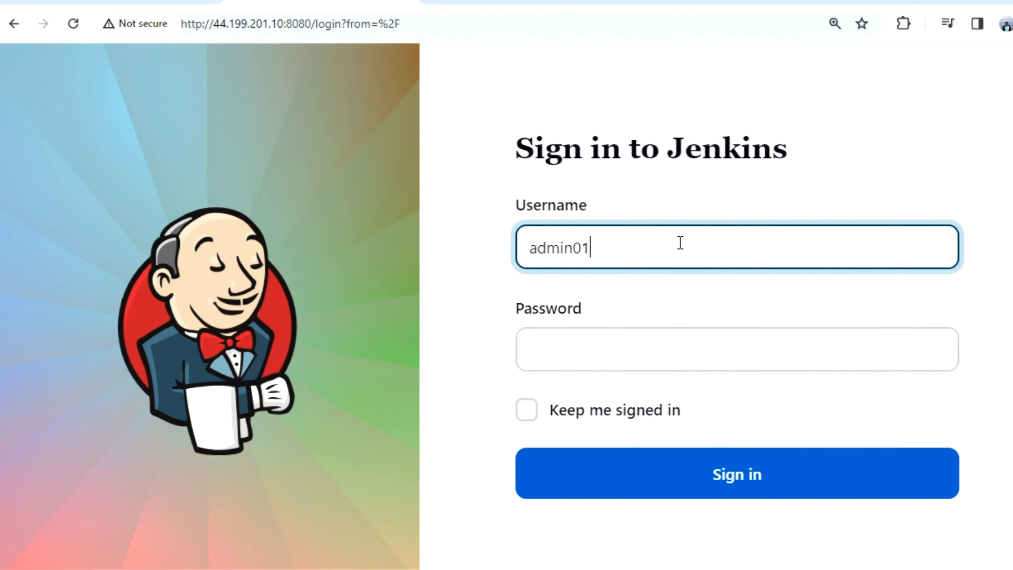
click(603, 349)
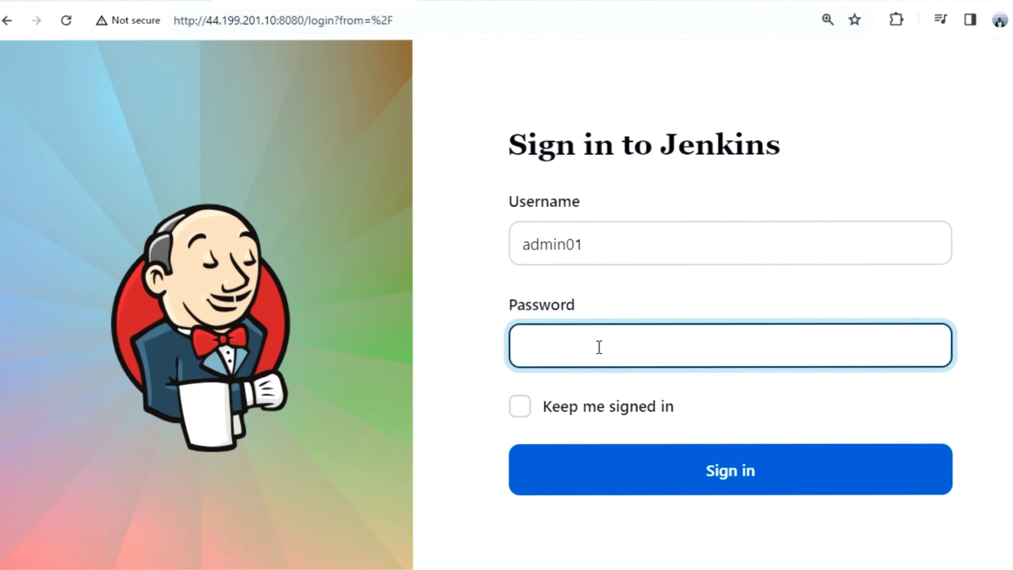
text(••••••••)
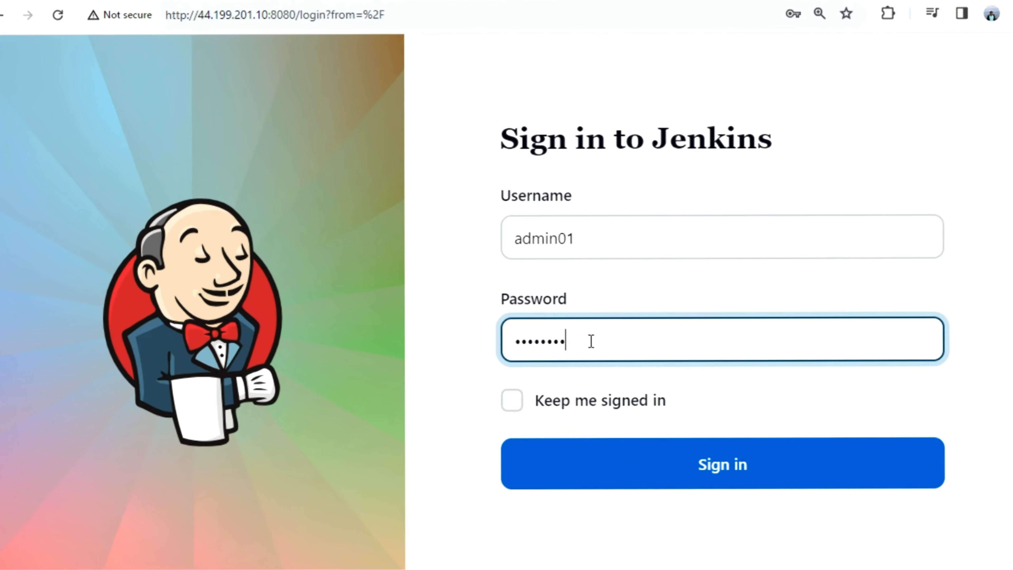
text(••••)
key(Return)
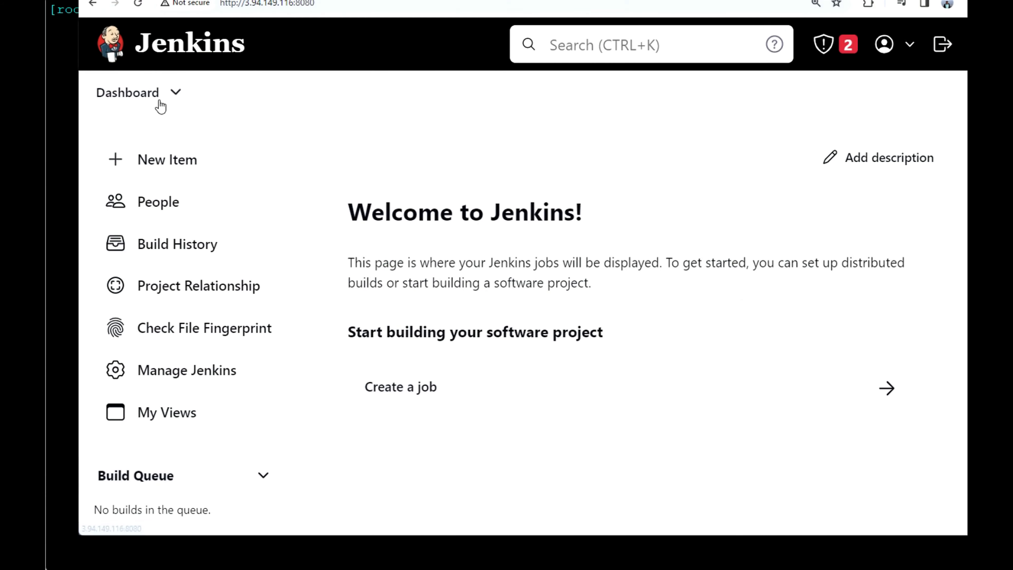
Create the new job diskusage, then switch to the SSH terminal
click(167, 162)
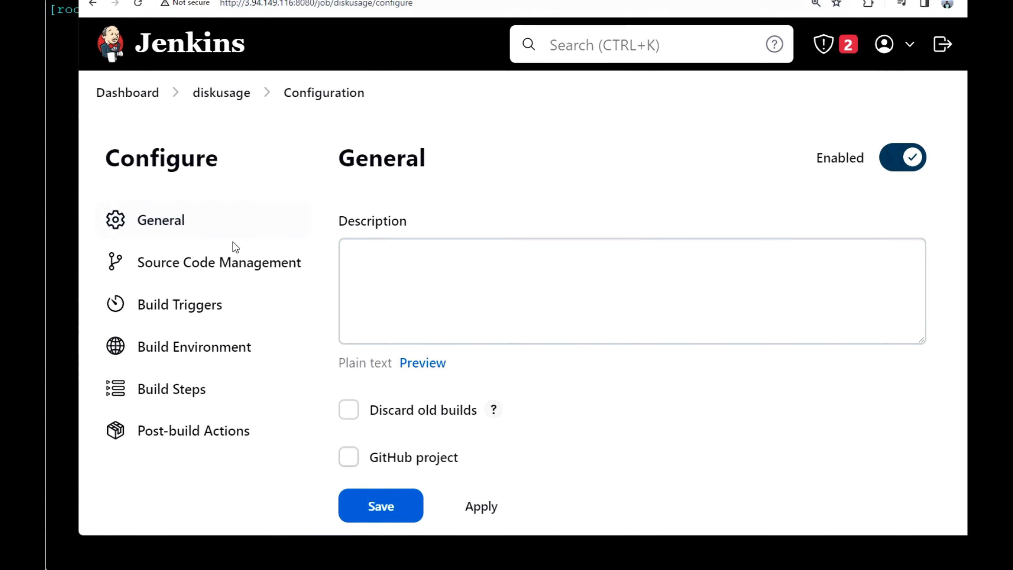
key(alt+Tab)
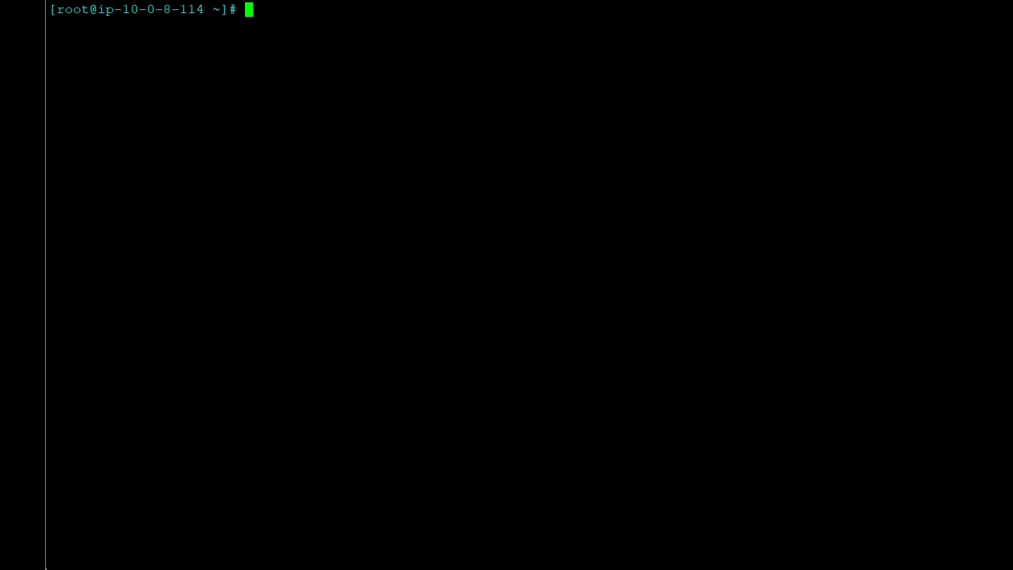
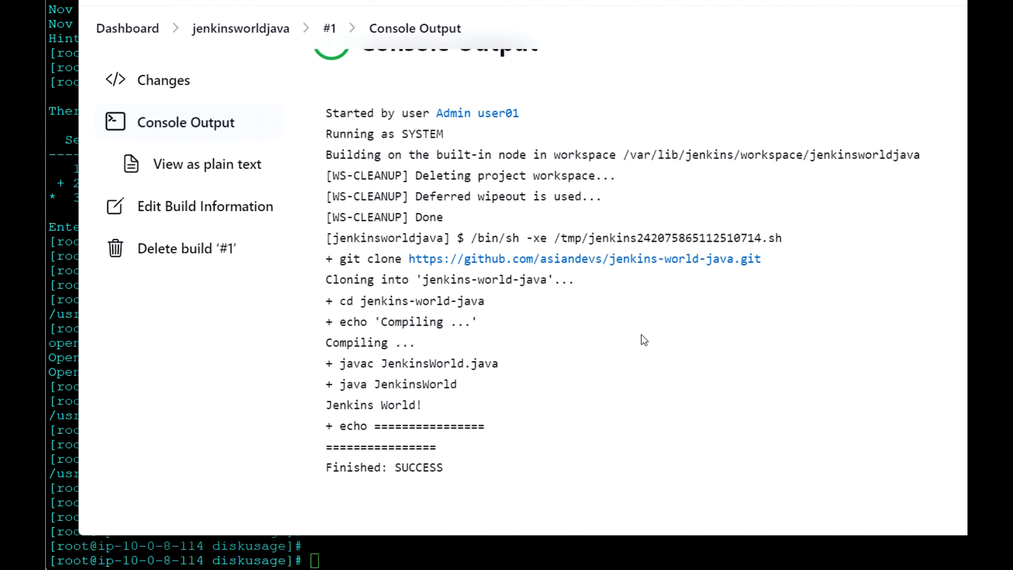
Confirm jenkinsworldjava build #1 ended in Finished: SUCCESS, then return to the dashboard
scroll(643, 341, up, 3)
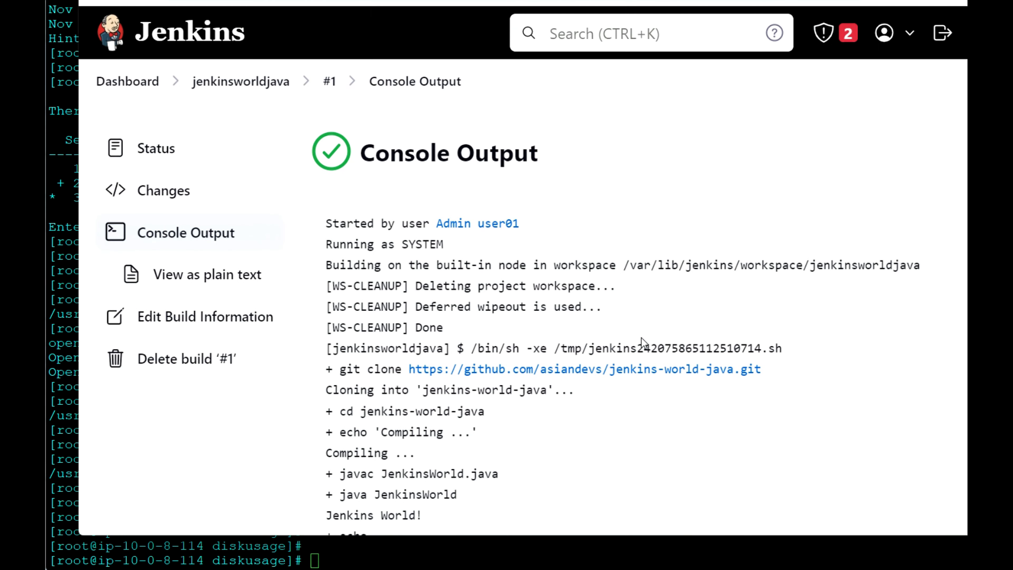
click(138, 84)
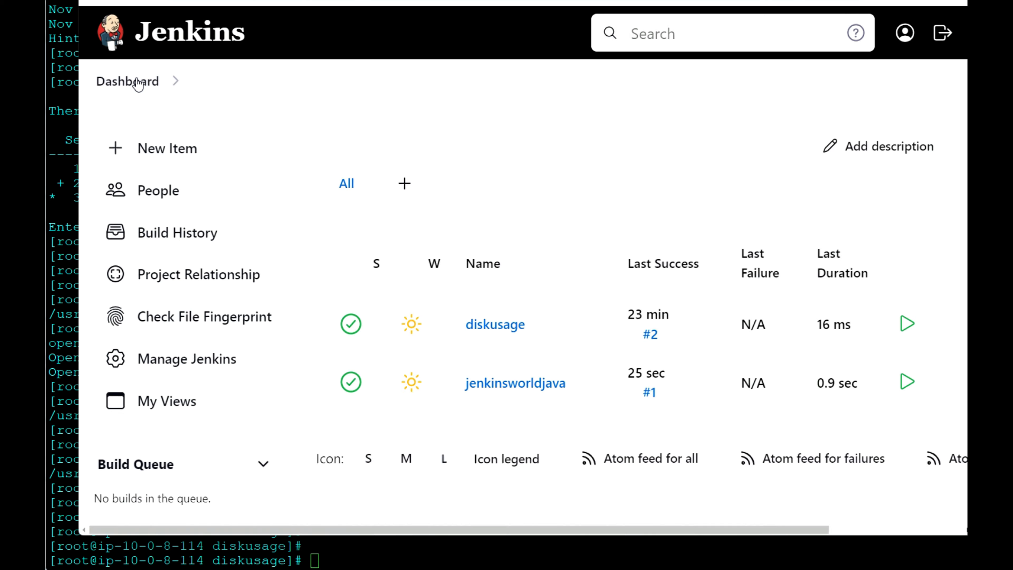
Create a Freestyle project named jenkinsworldgit
click(190, 155)
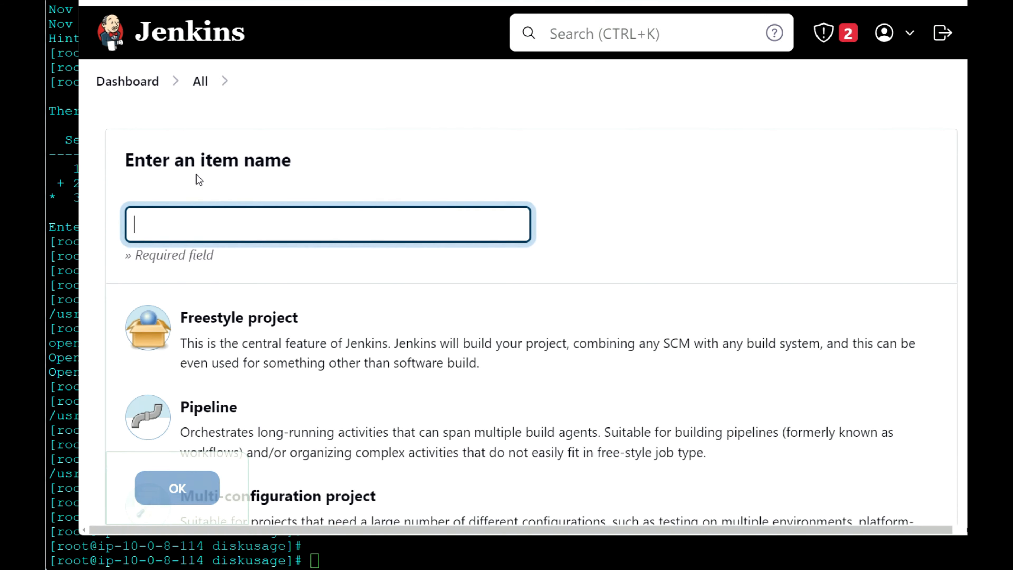
click(242, 223)
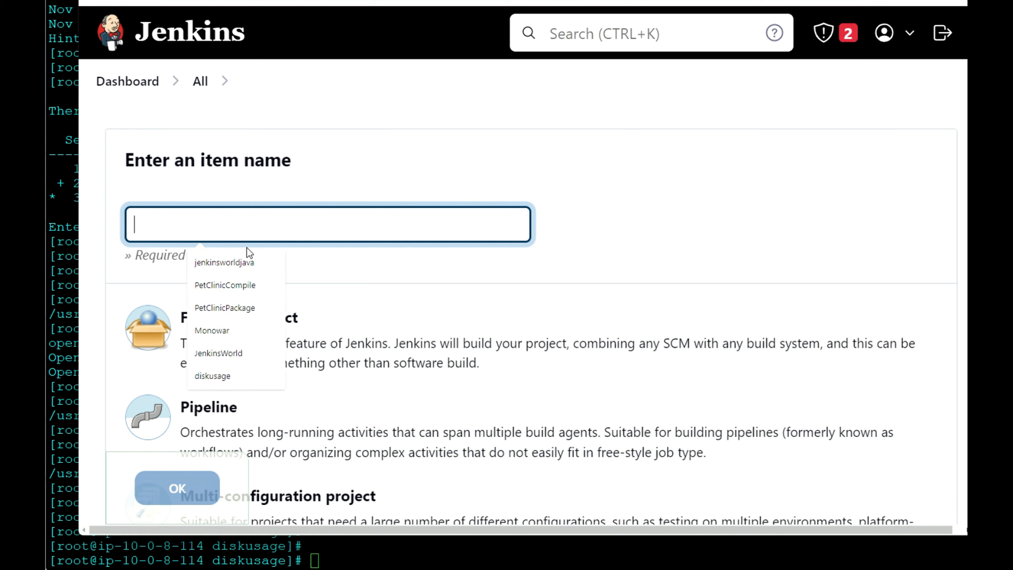
click(247, 263)
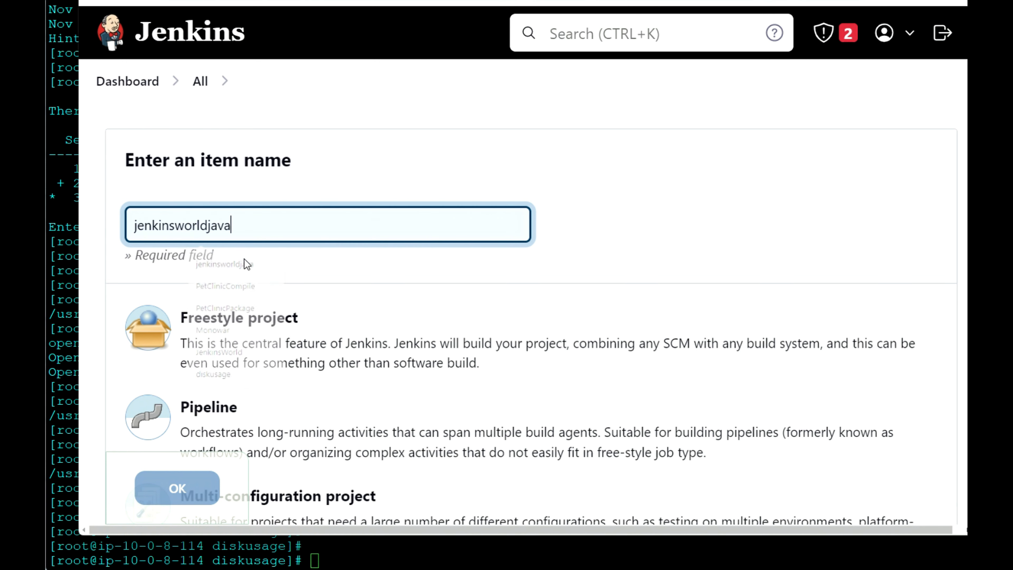
key(BackSpace)
key(BackSpace)
key(BackSpace)
key(BackSpace)
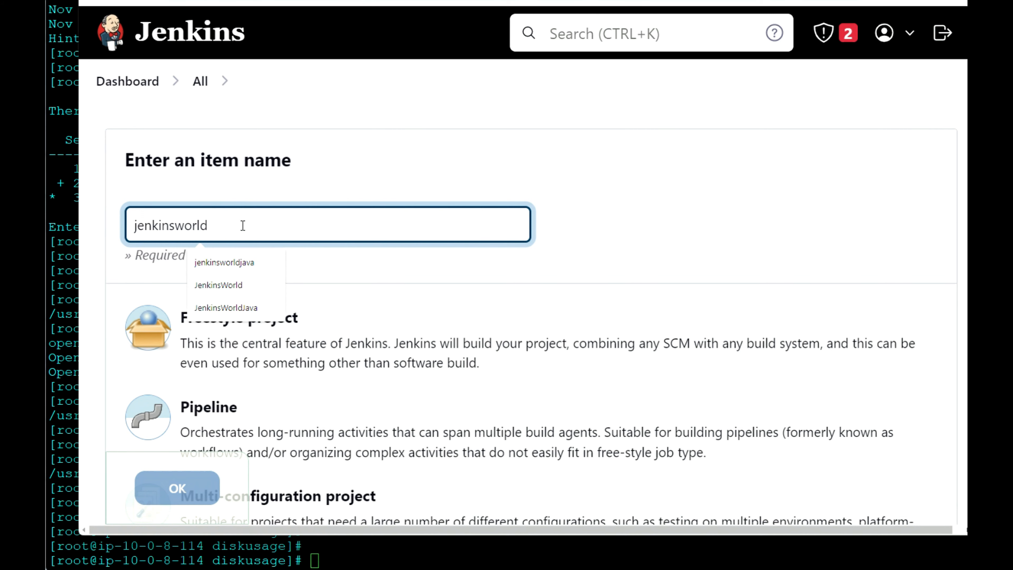
text(git)
scroll(445, 336, down, 1)
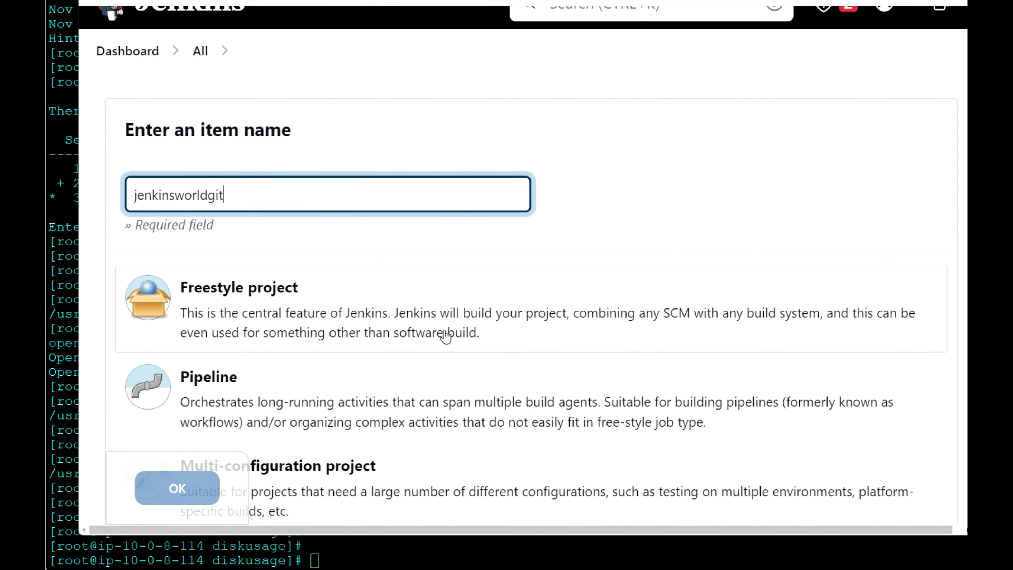
scroll(445, 336, down, 1)
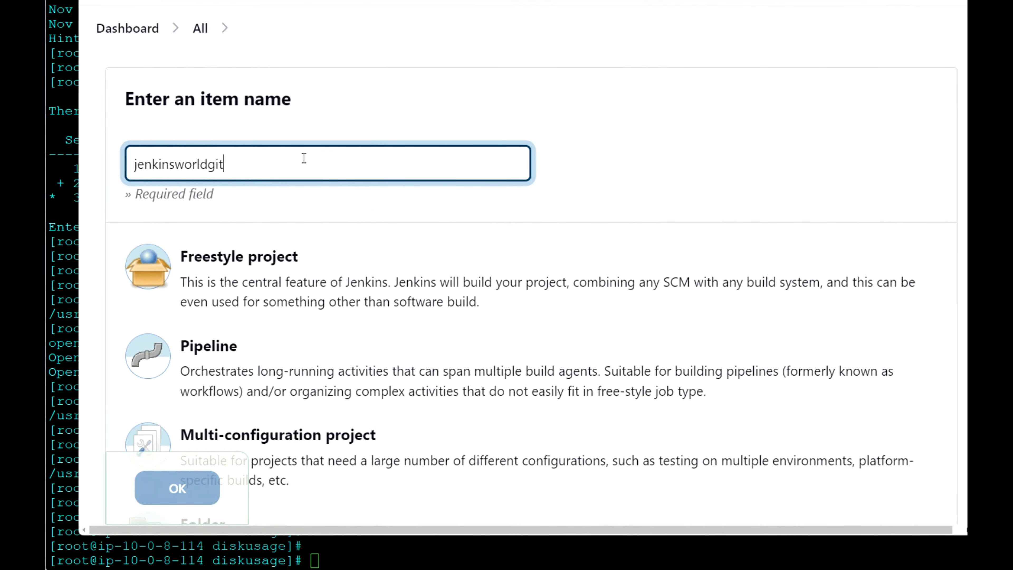
click(350, 269)
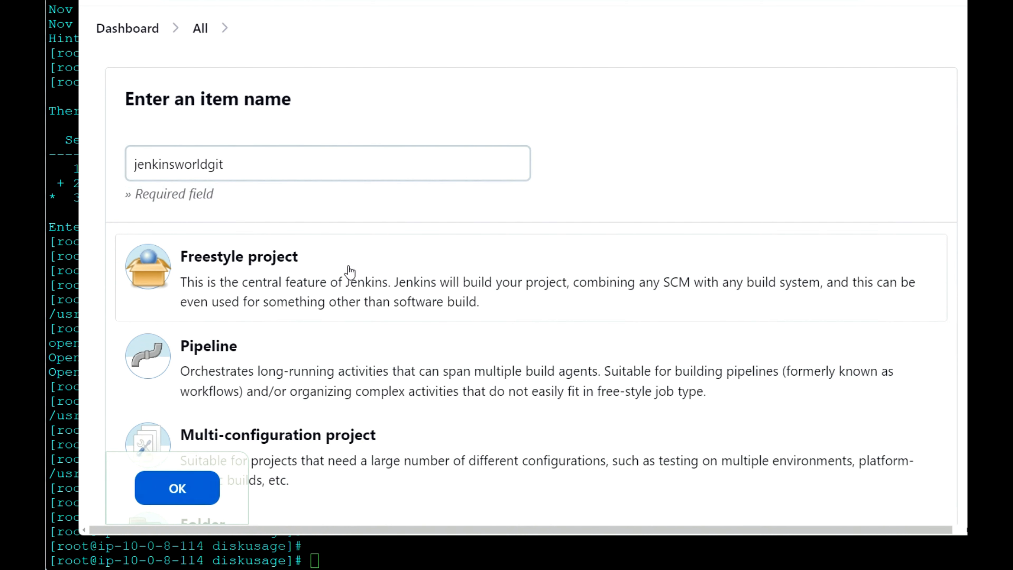
click(177, 487)
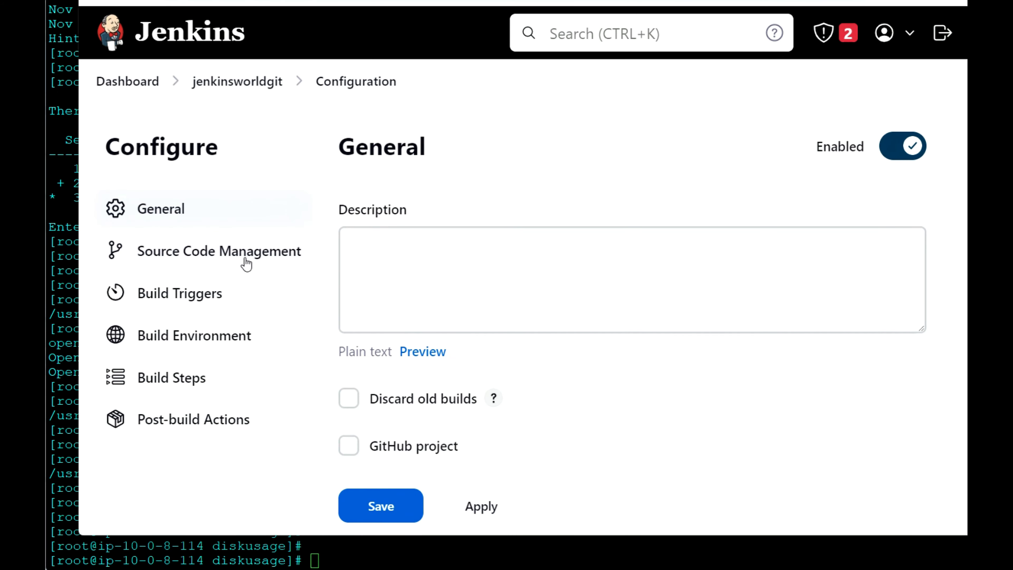
scroll(234, 261, down, 1)
click(234, 259)
click(349, 189)
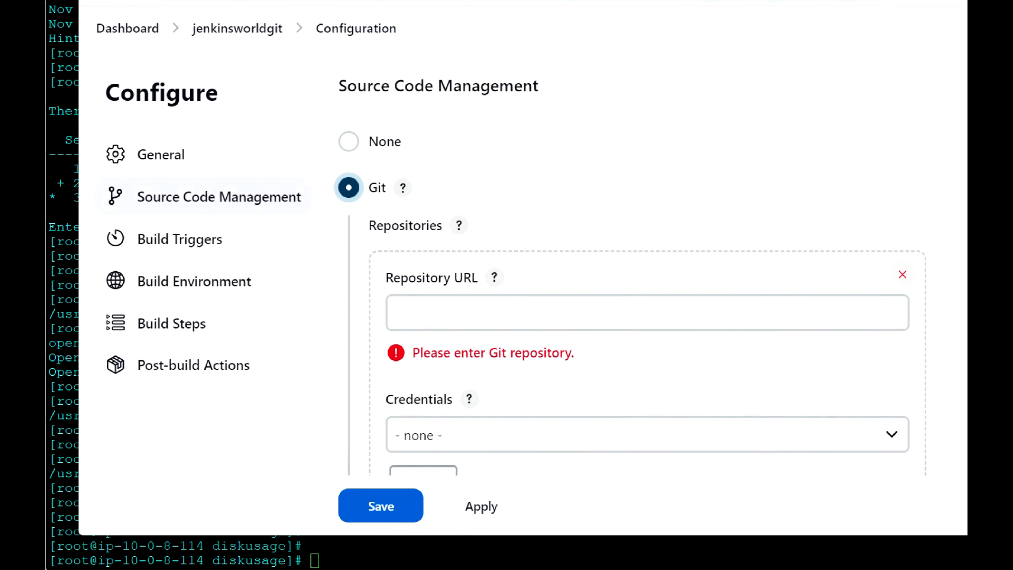
key(ctrl+Tab)
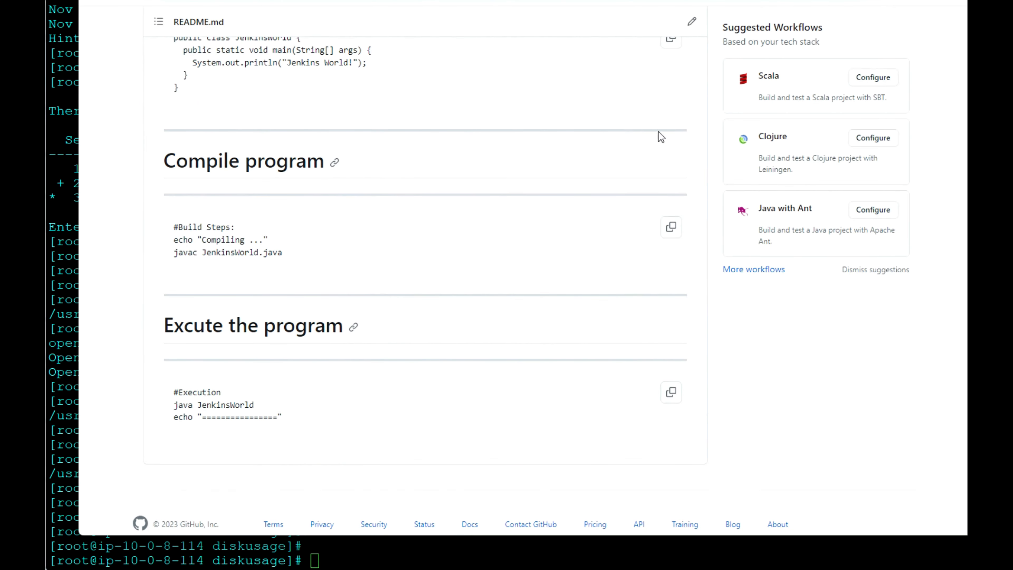
scroll(671, 124, up, 8)
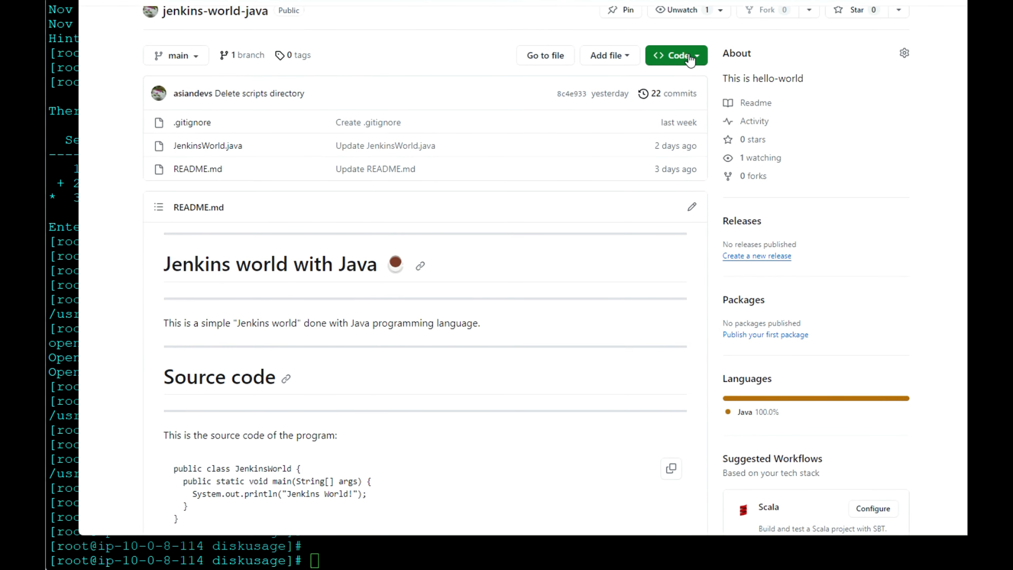
click(692, 59)
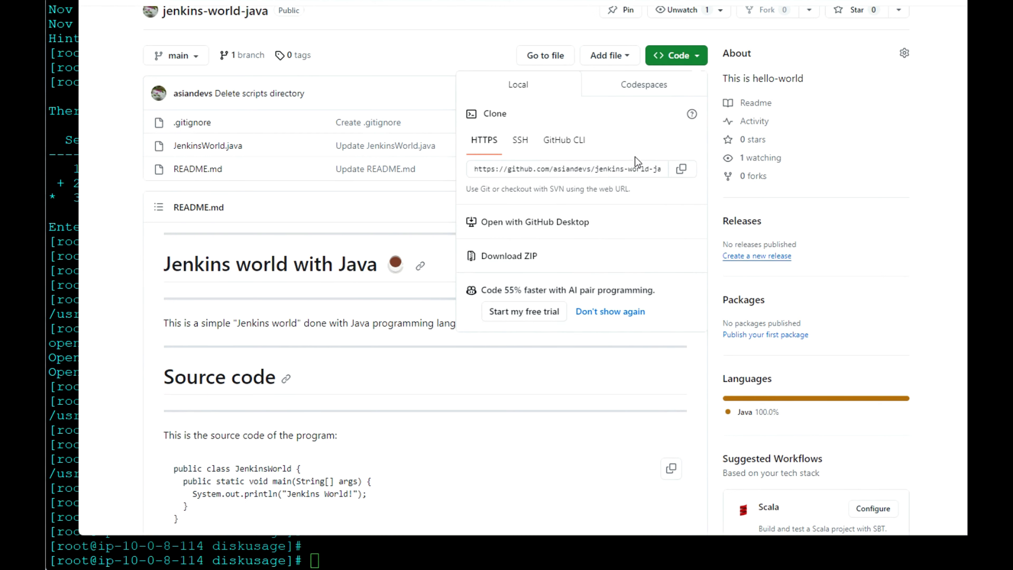
click(682, 170)
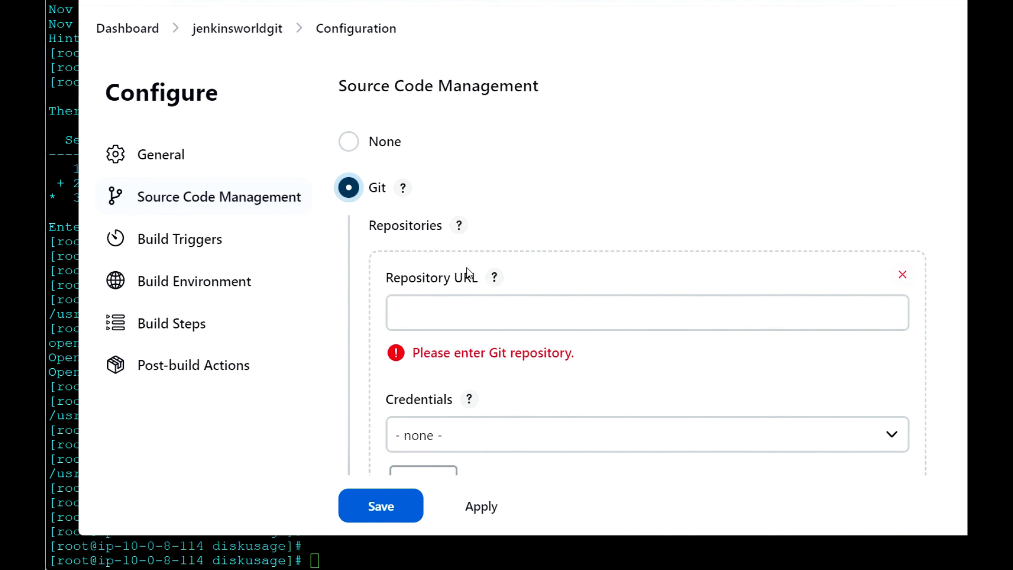
click(440, 319)
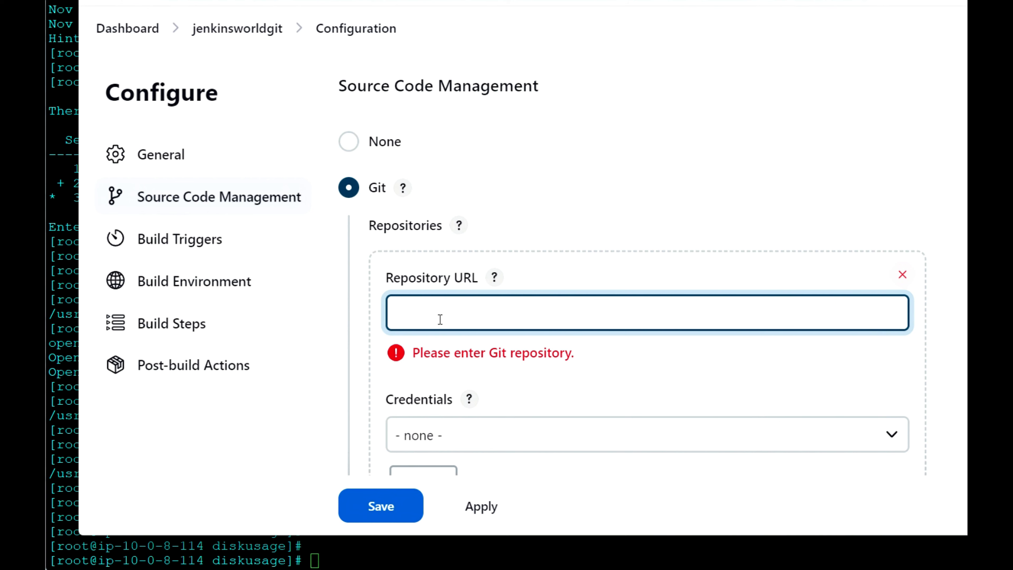
key(ctrl+v)
click(640, 360)
Move down to the Build Steps section of the job configuration
scroll(644, 361, down, 5)
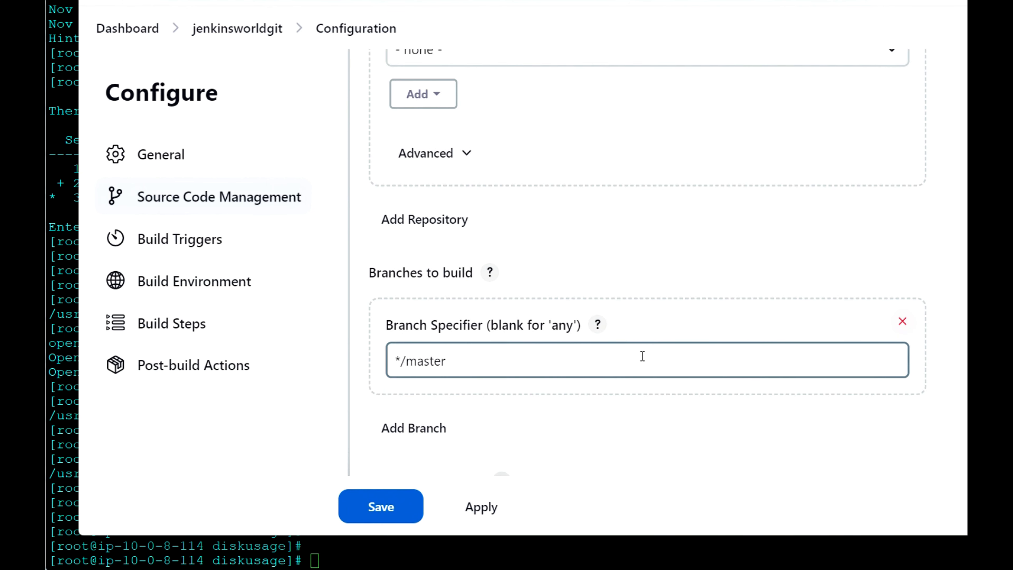
scroll(642, 355, down, 2)
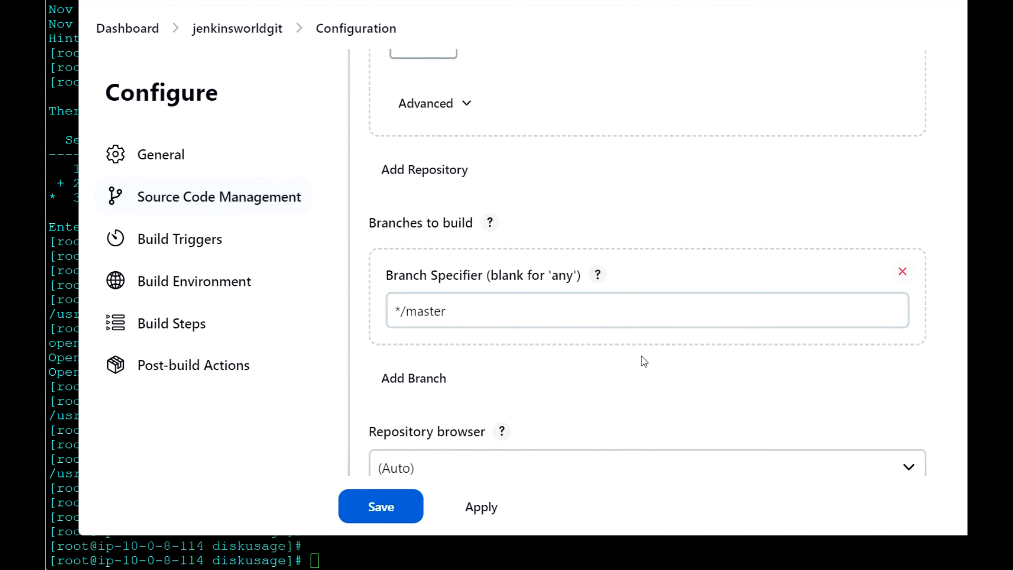
scroll(640, 355, down, 10)
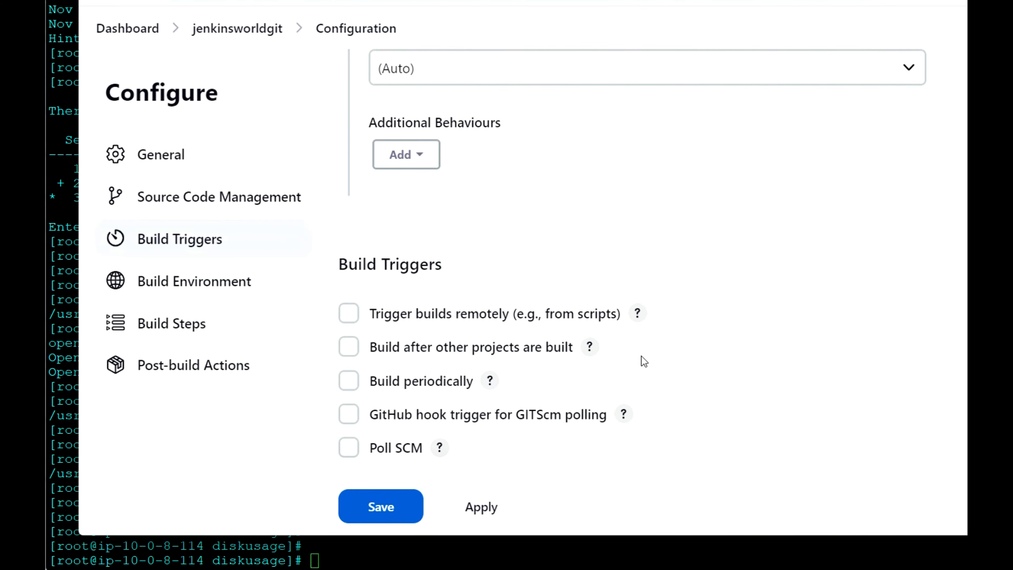
scroll(644, 362, down, 8)
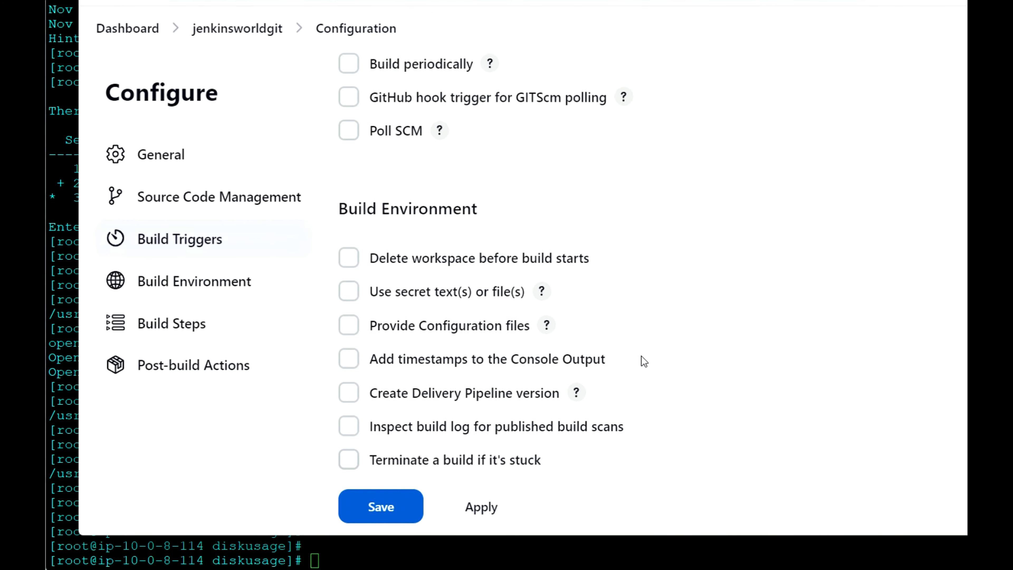
click(180, 330)
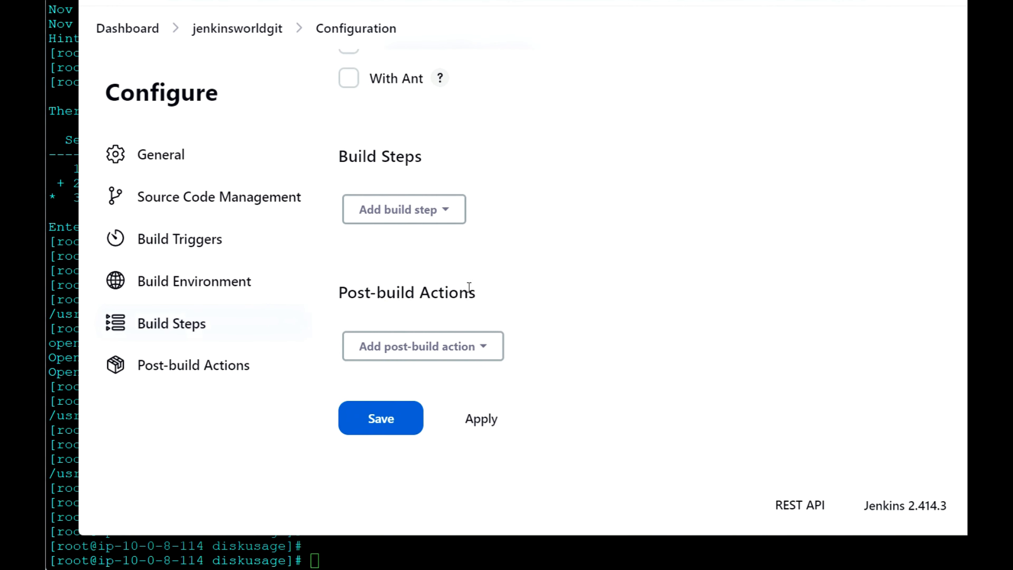
Add an Execute shell build step containing the README's compile commands
click(452, 211)
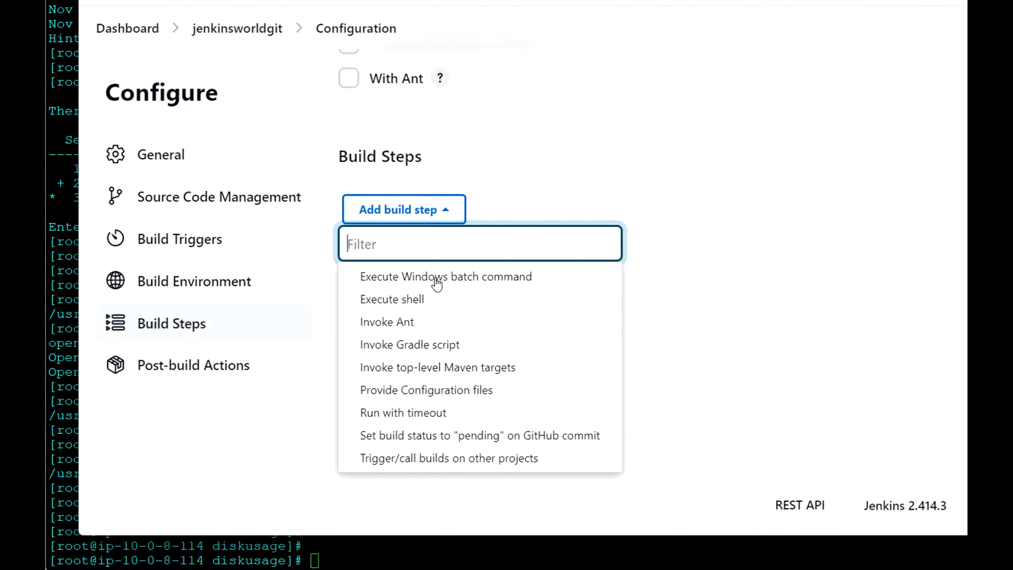
click(419, 300)
click(481, 337)
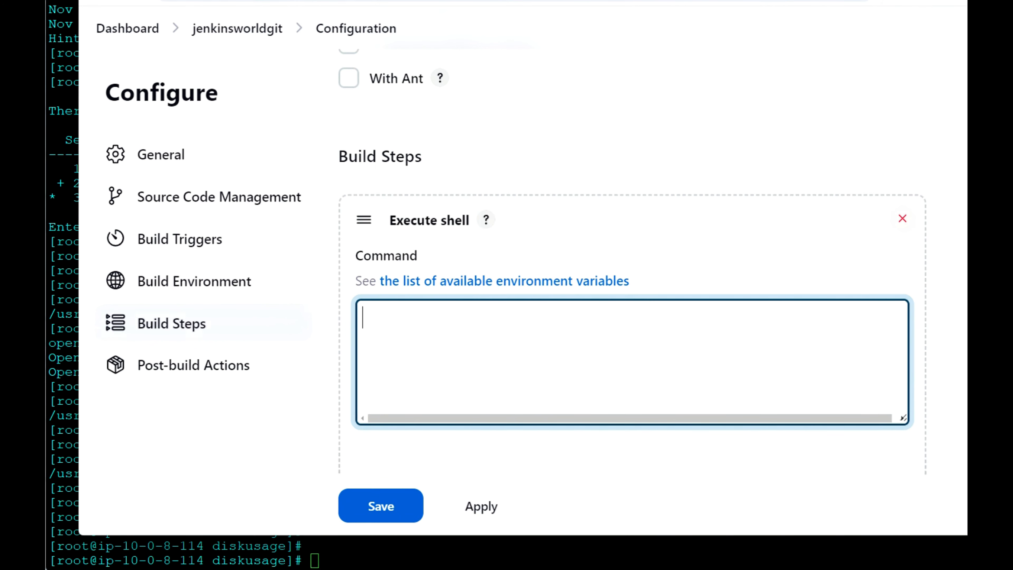
click(359, 1)
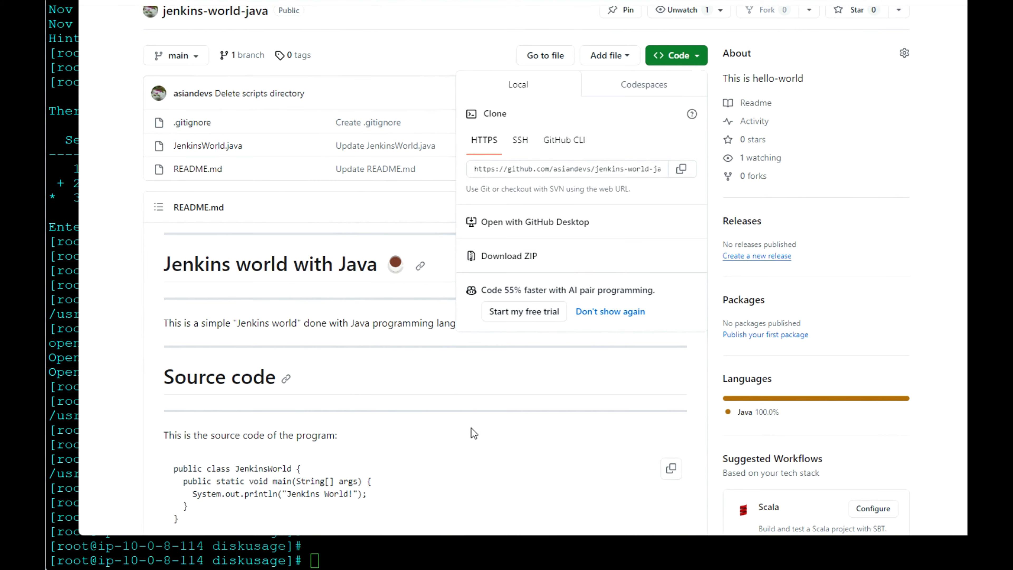
scroll(471, 428, down, 8)
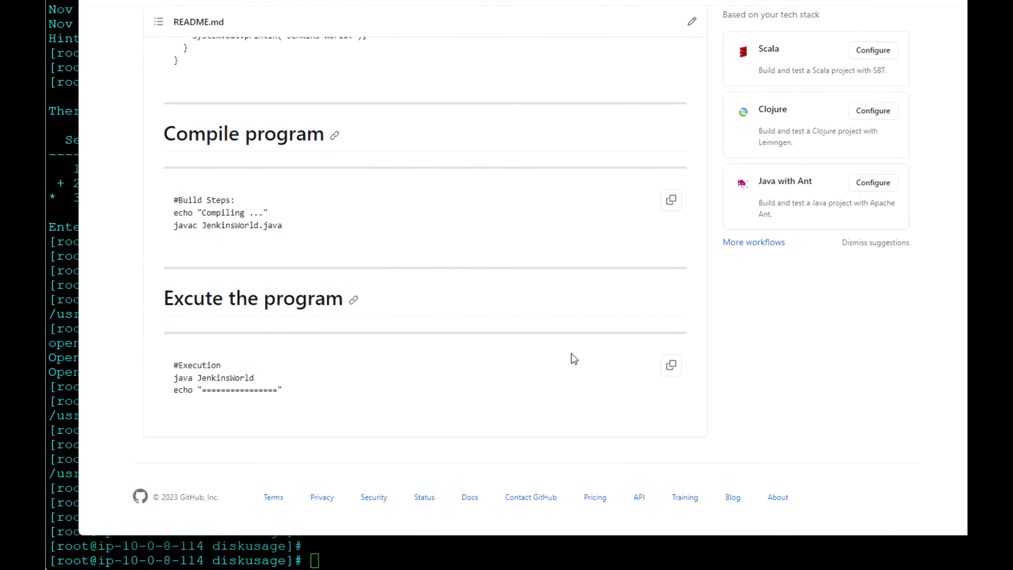
click(673, 202)
click(455, 1)
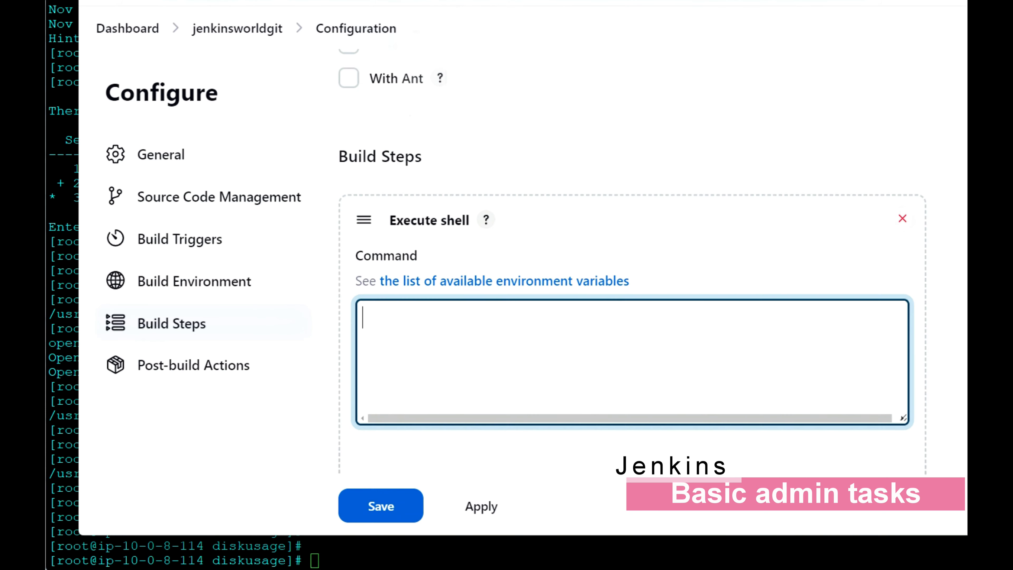
key(ctrl+v)
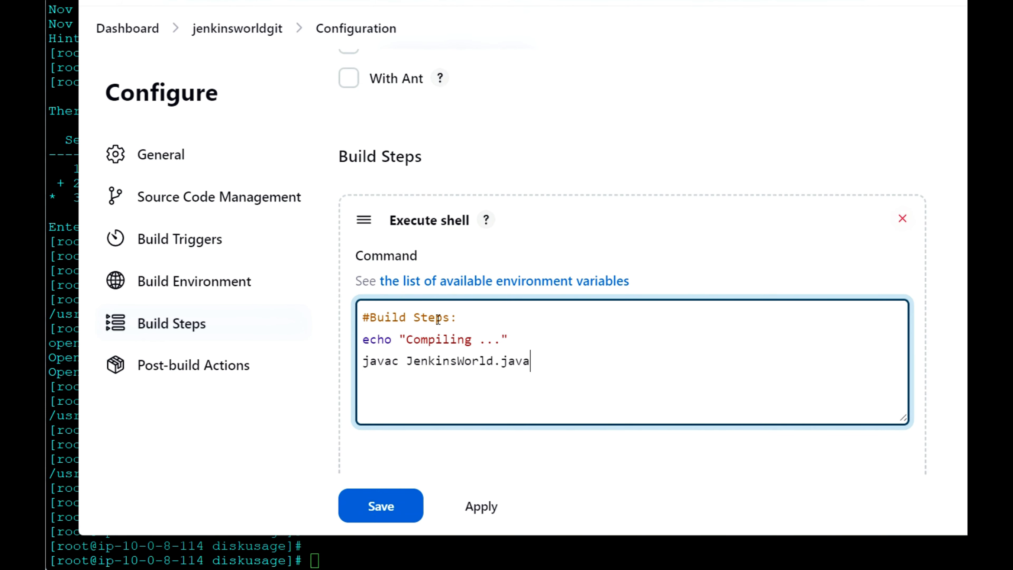
Append the README's execution commands (java JenkinsWorld and separator echo) below the javac line and save
click(359, 0)
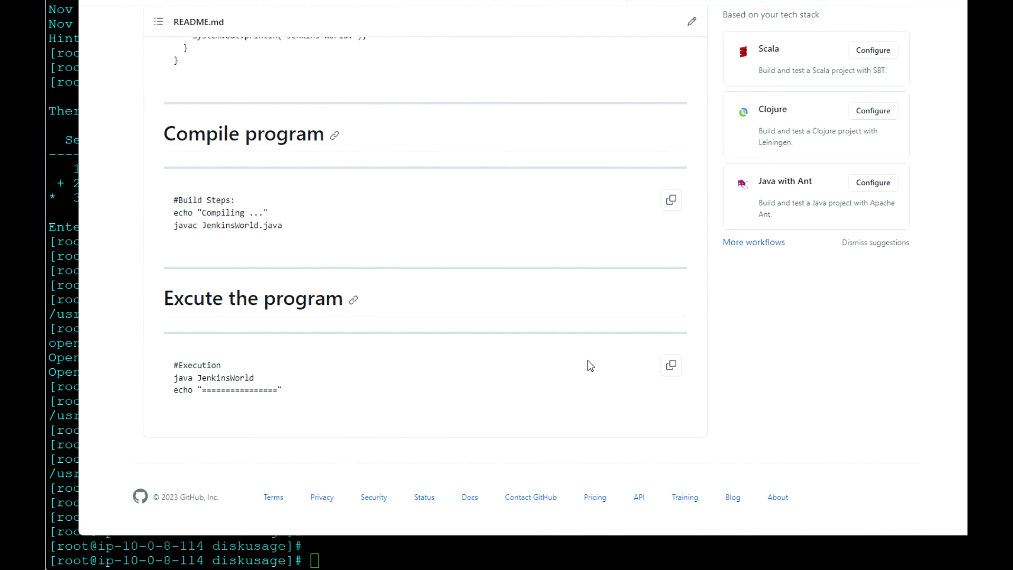
click(672, 366)
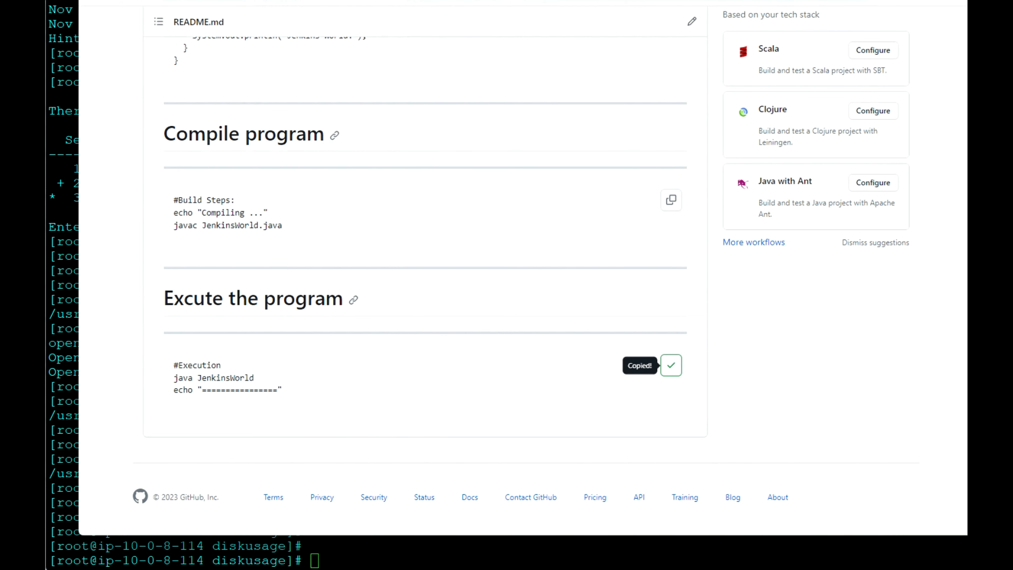
click(454, 1)
key(Return)
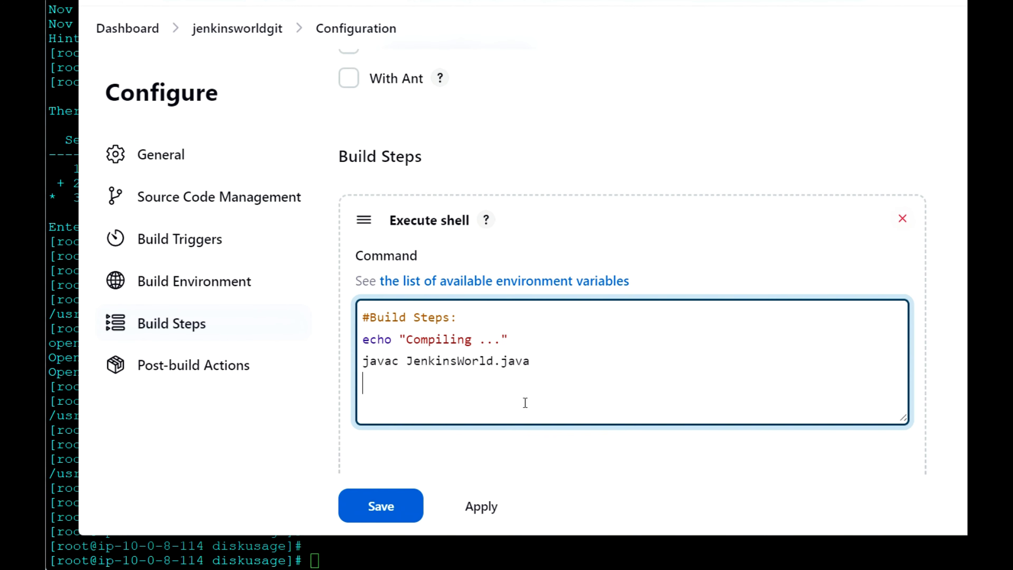
key(ctrl+v)
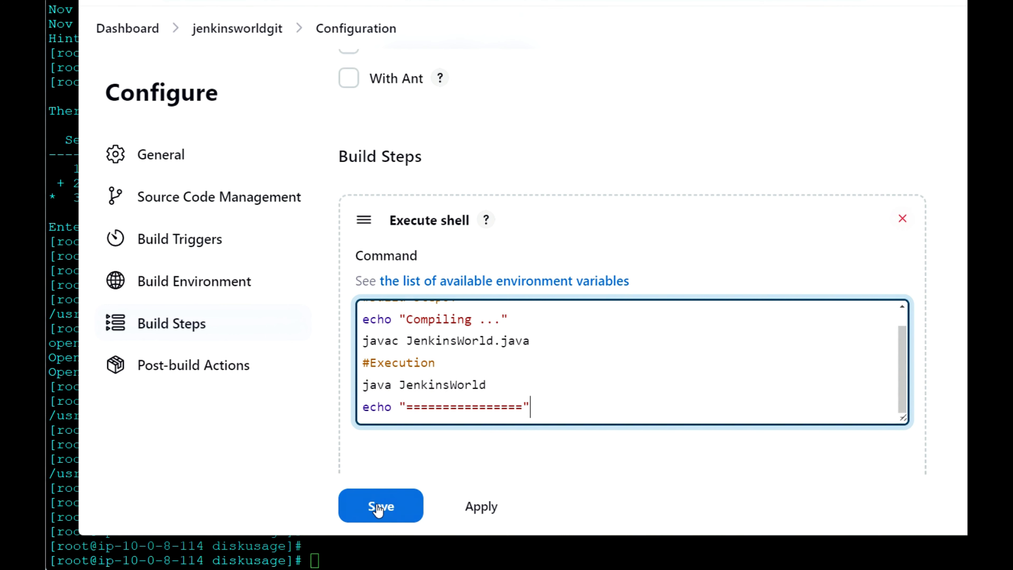
click(379, 507)
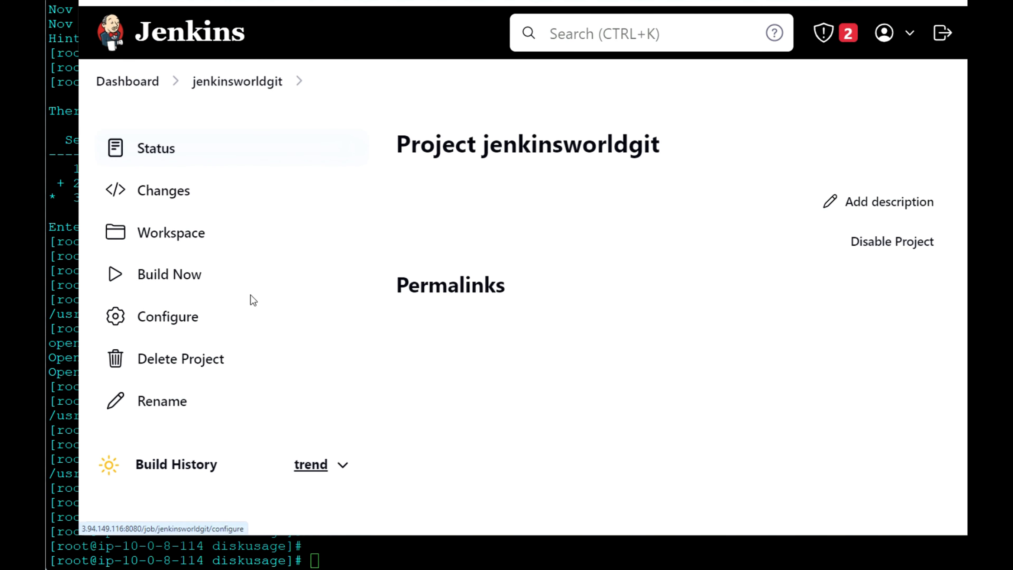
Run build #1 of jenkinsworldgit and examine the console's couldn't-find-revision error lines
click(186, 280)
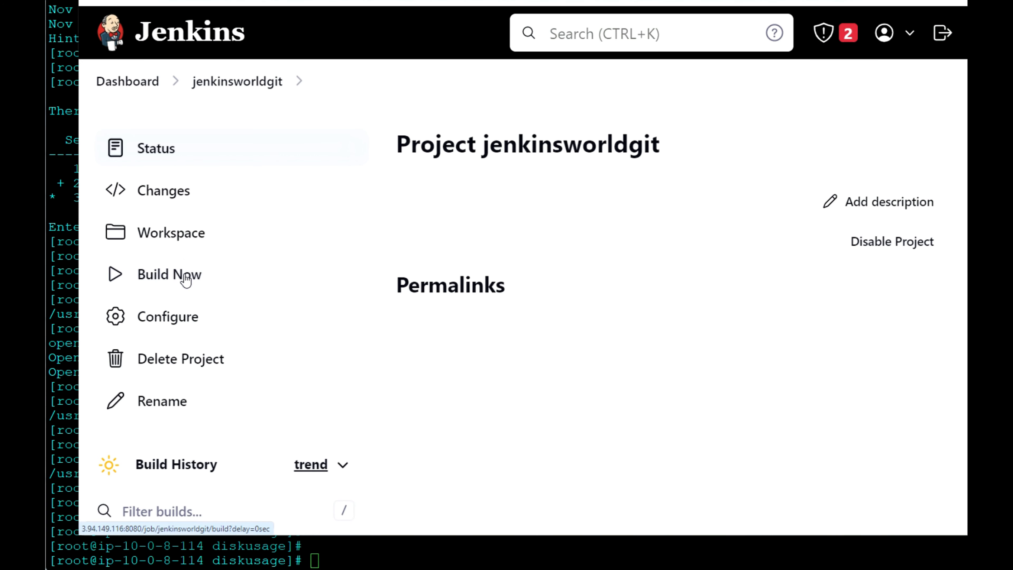
scroll(210, 396, down, 3)
click(113, 401)
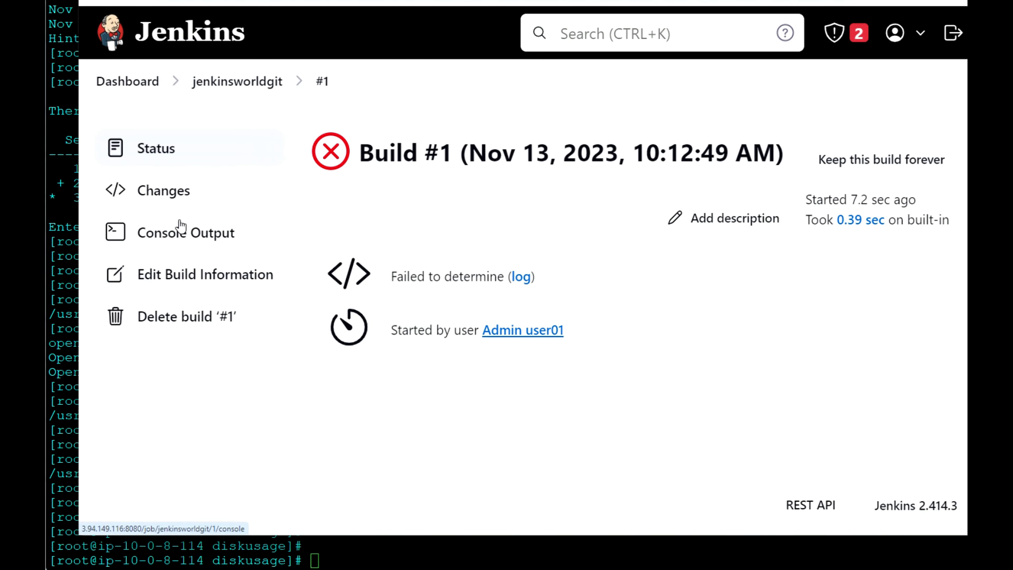
click(182, 231)
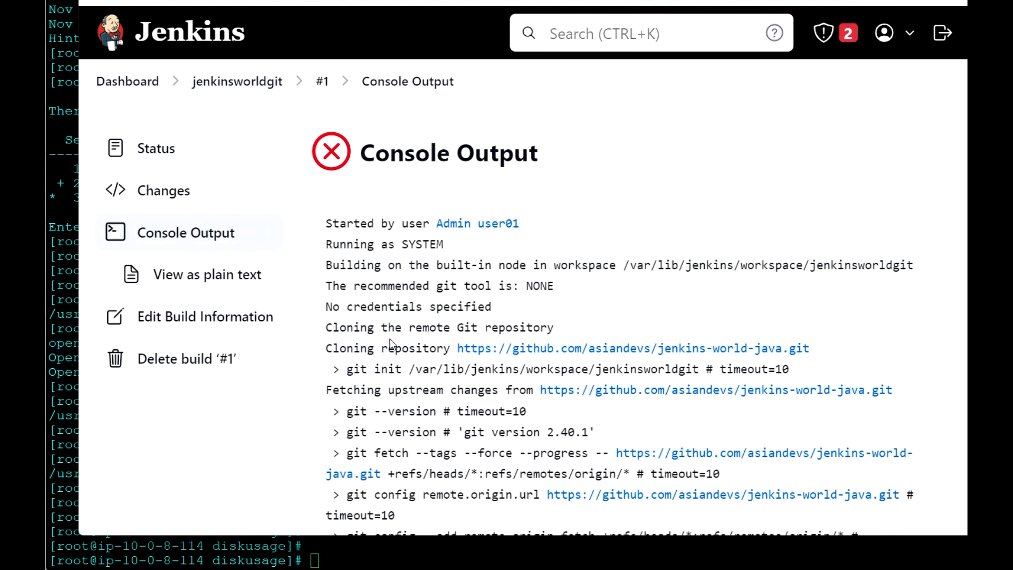
scroll(389, 339, down, 5)
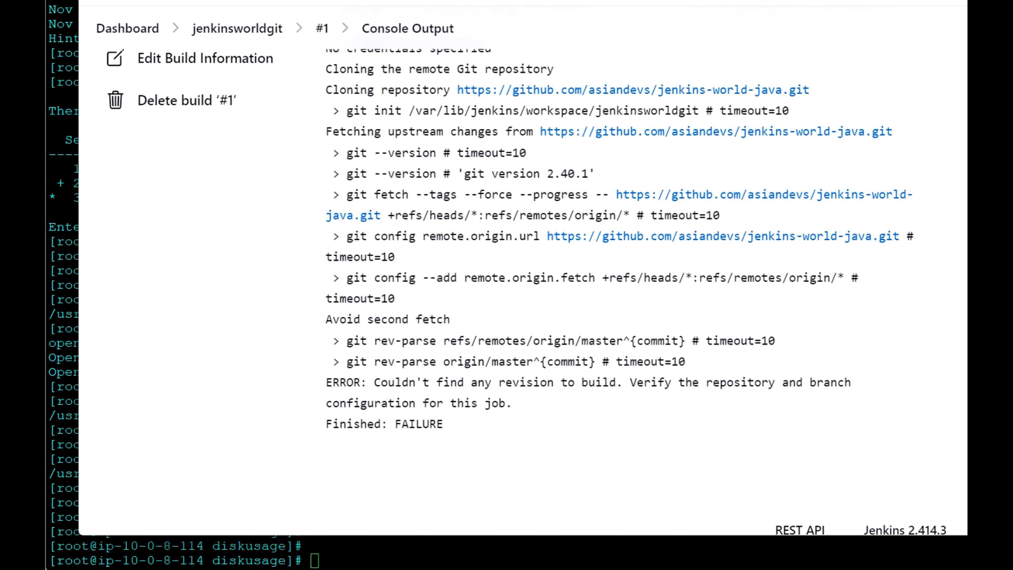
drag(334, 361, 512, 404)
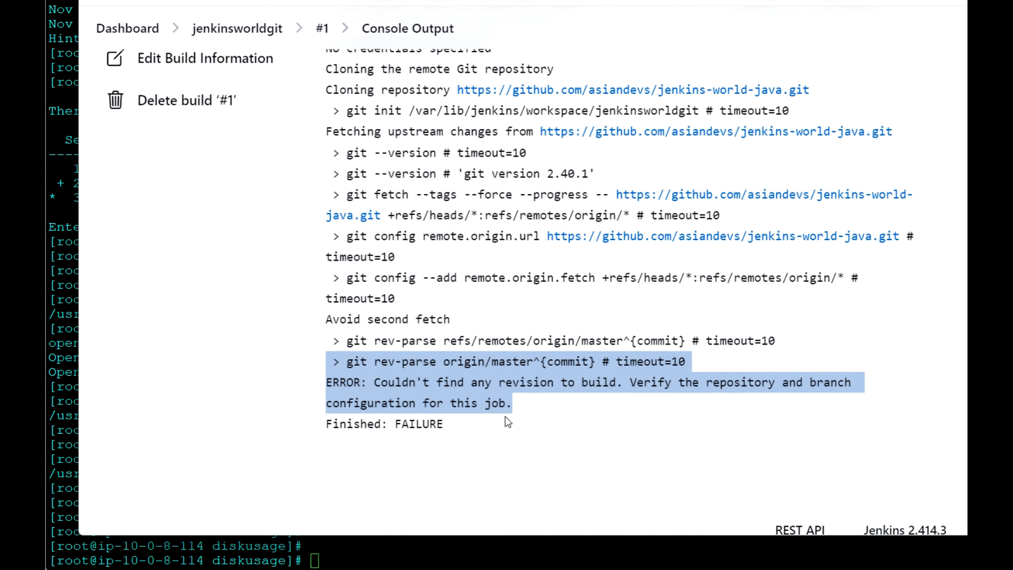
scroll(318, 174, up, 5)
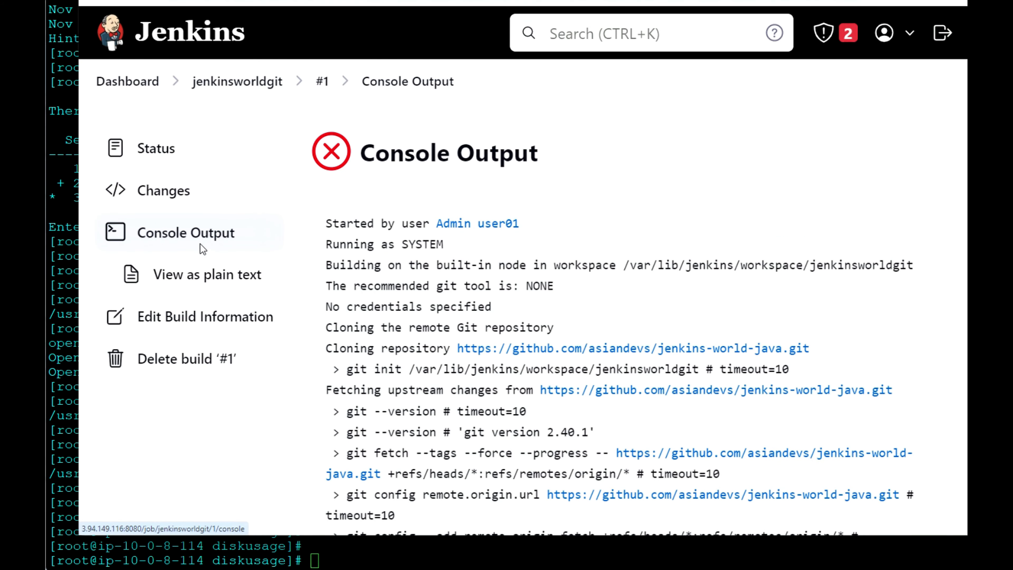
Change the Branch Specifier from */master to */main to match GitHub, and save
click(242, 82)
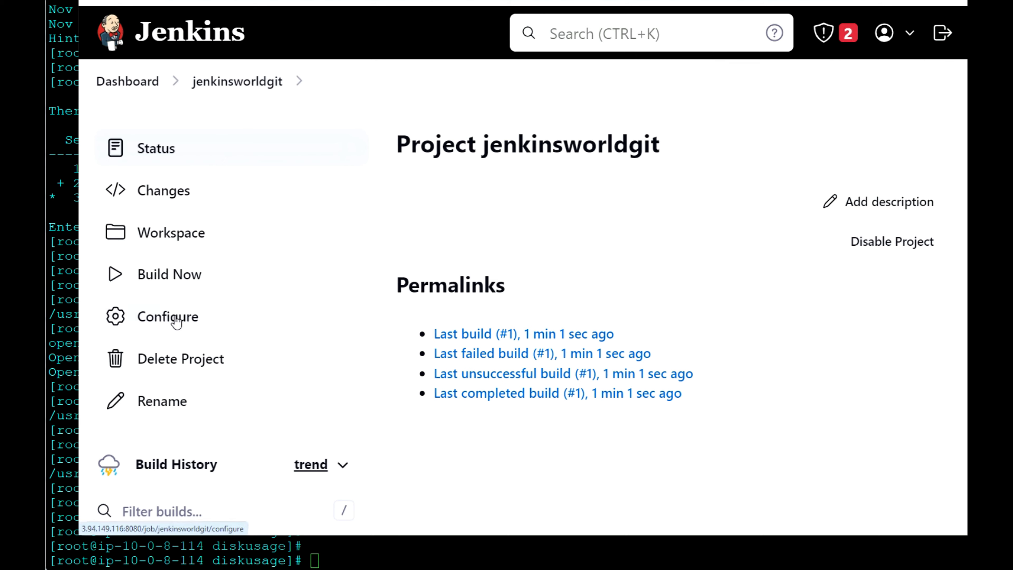
click(177, 319)
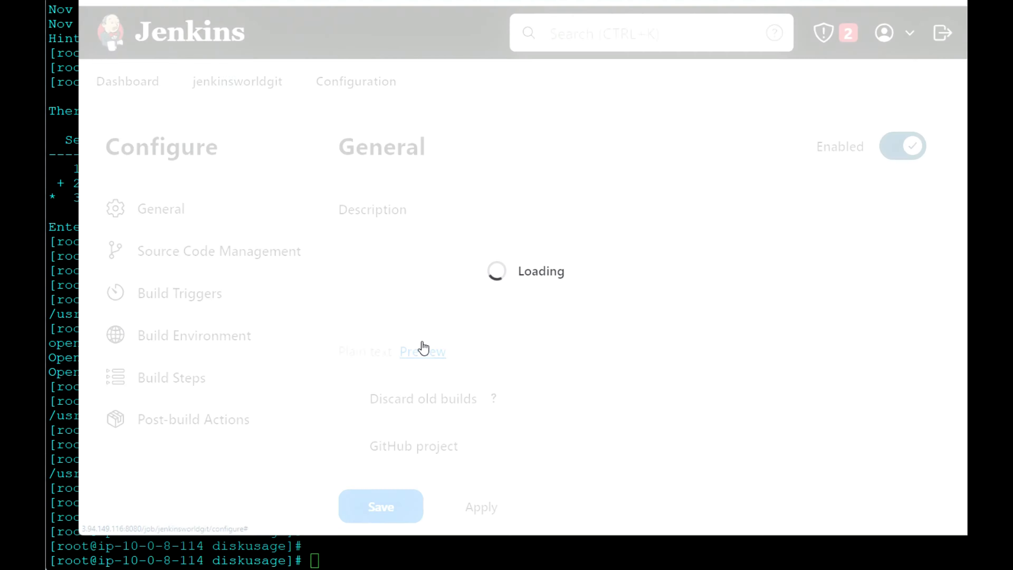
scroll(424, 348, down, 1)
scroll(423, 340, down, 10)
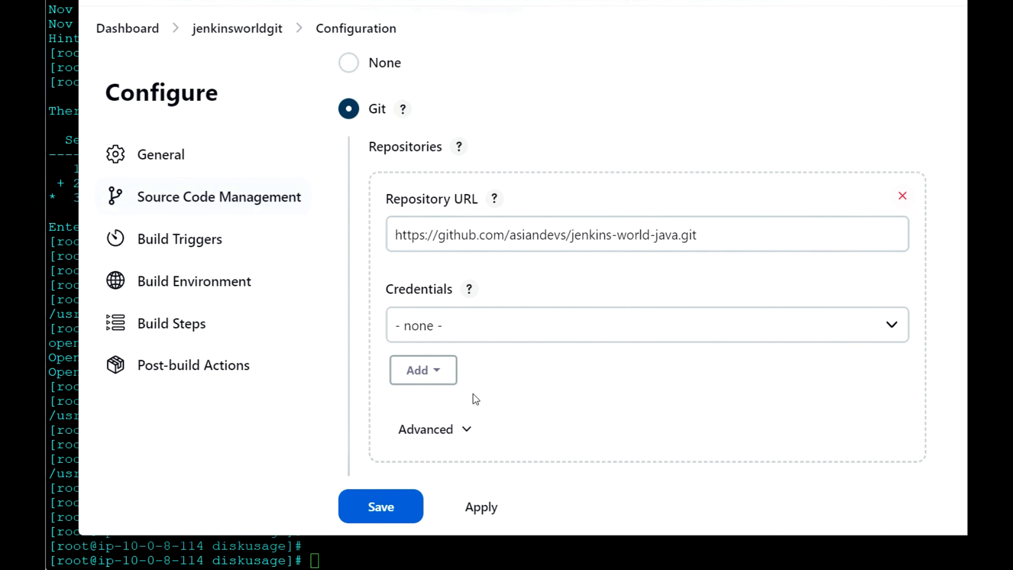
scroll(473, 399, down, 6)
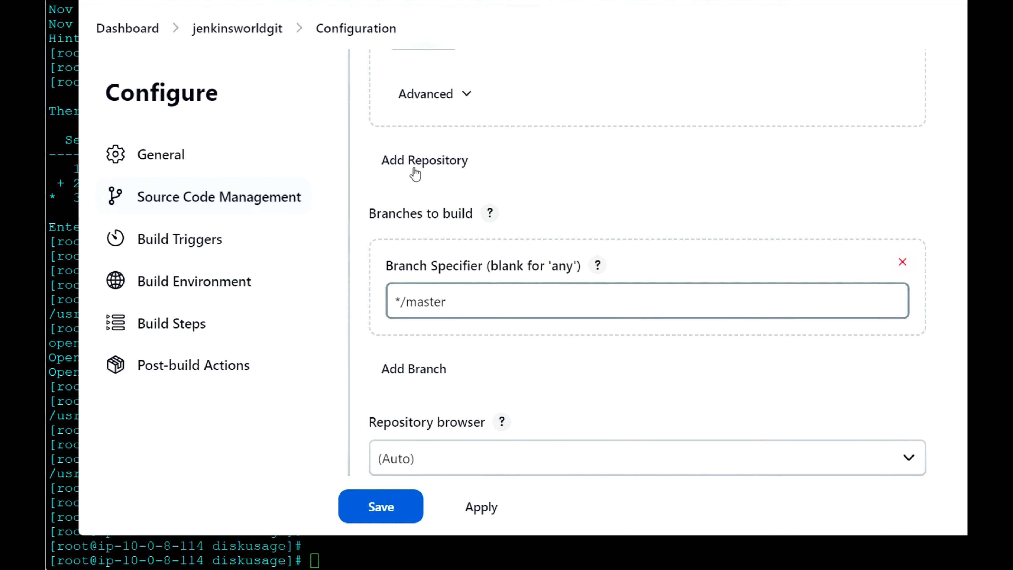
key(ctrl+Tab)
scroll(330, 202, up, 15)
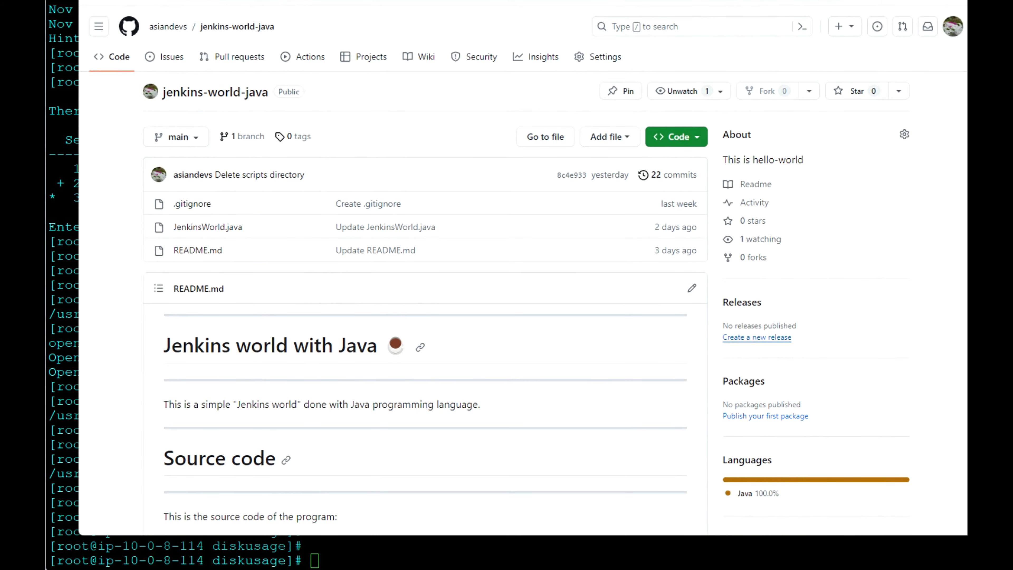
key(ctrl+Tab)
drag(452, 299, 426, 303)
text(in)
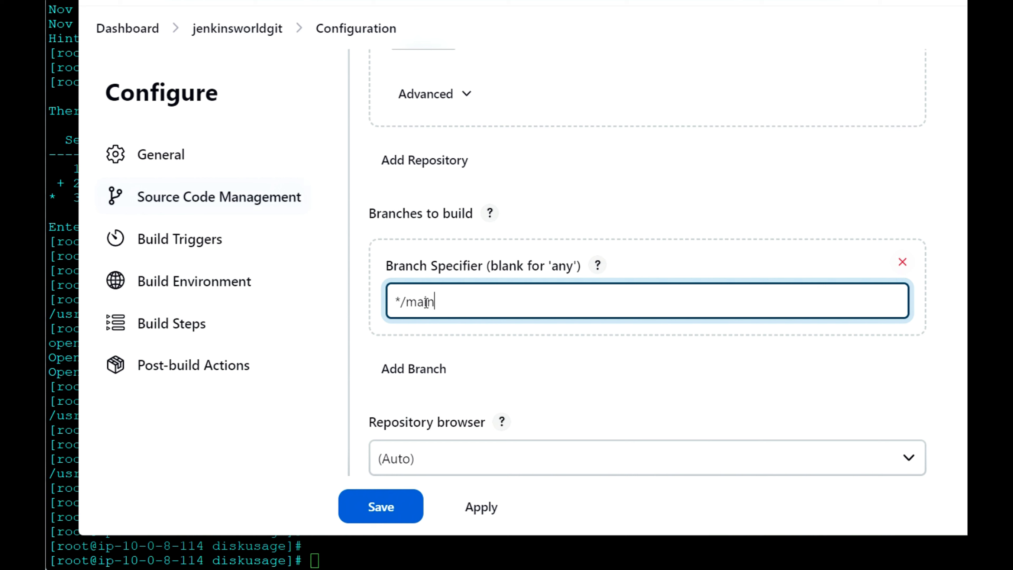
click(383, 510)
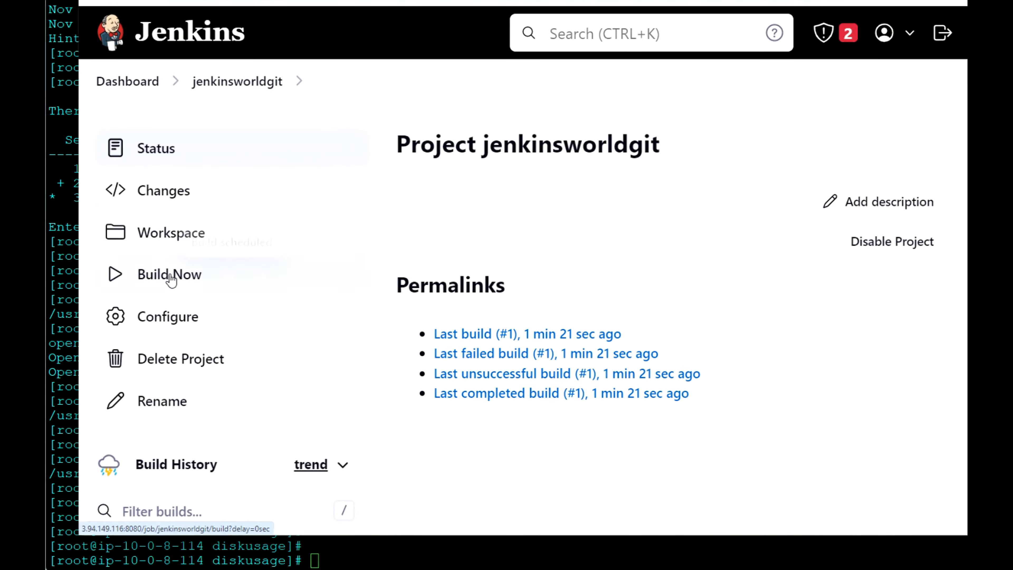
Run build #2, confirm its console ends in SUCCESS, and go back to the jenkinsworldgit page
click(171, 279)
scroll(271, 365, down, 3)
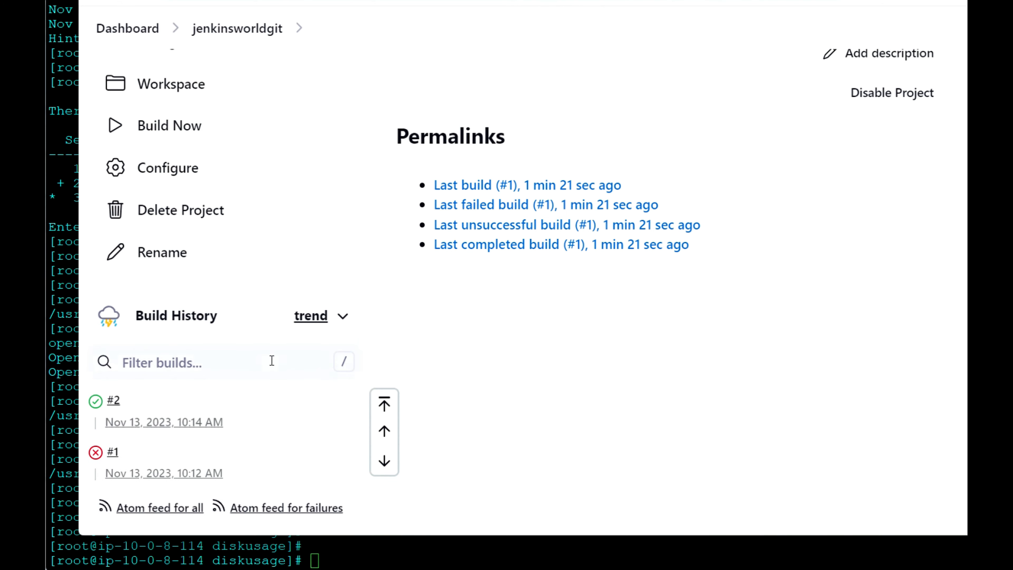
click(114, 400)
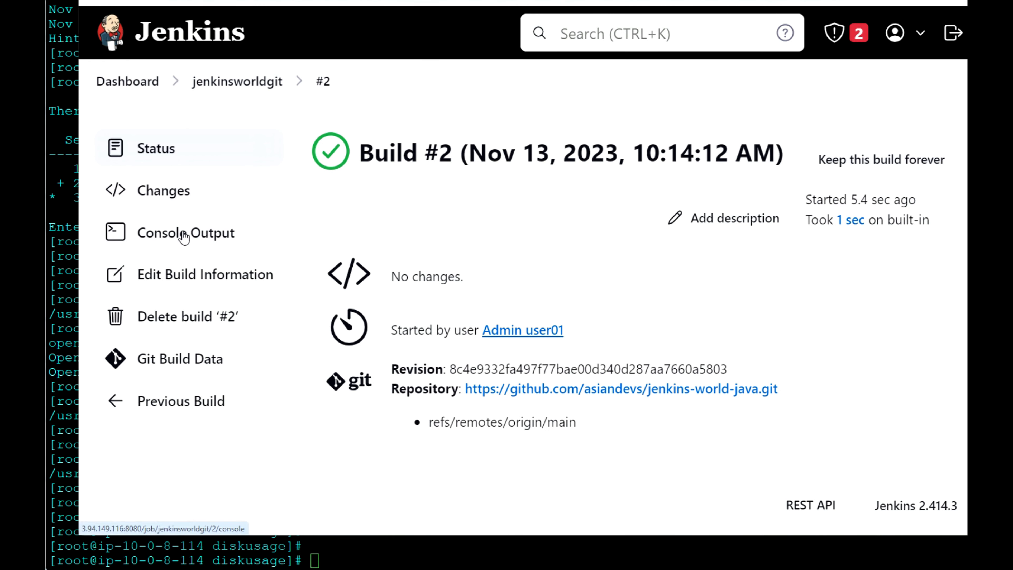
click(215, 241)
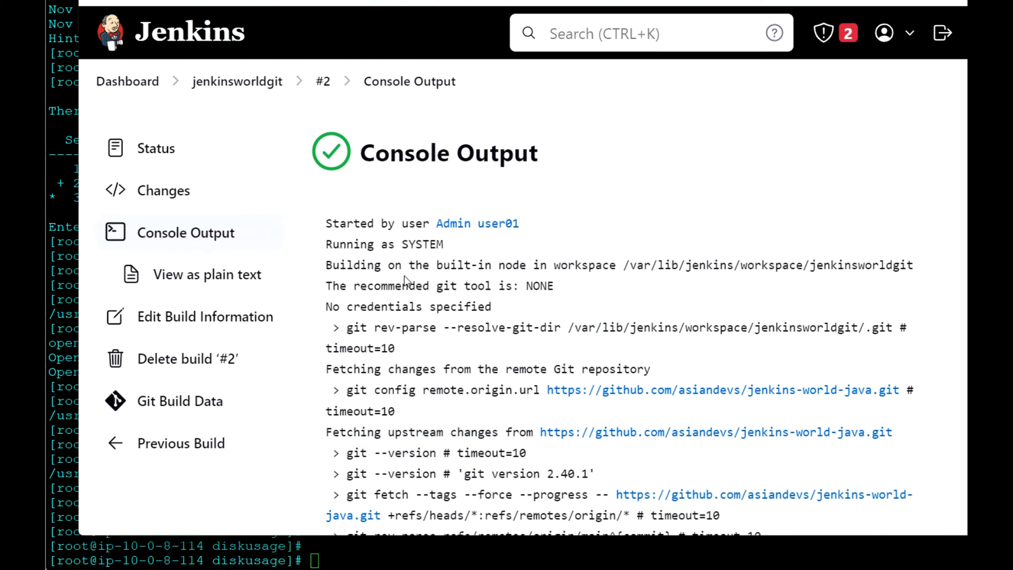
scroll(430, 344, down, 10)
scroll(430, 344, up, 10)
click(266, 86)
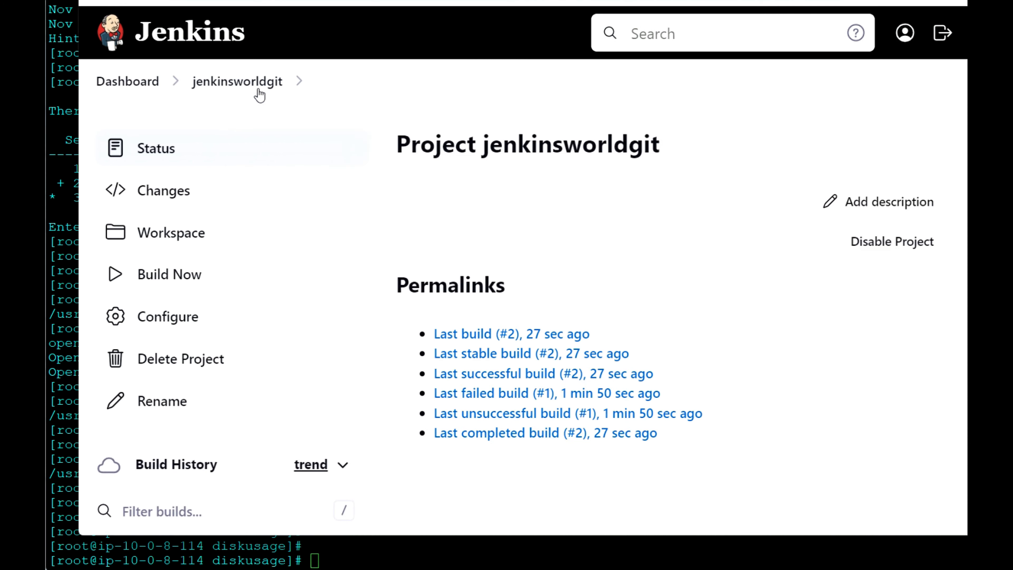
Tick Build periodically under Build Triggers in jenkinsworldgit's configuration, and open a new browser tab
click(180, 318)
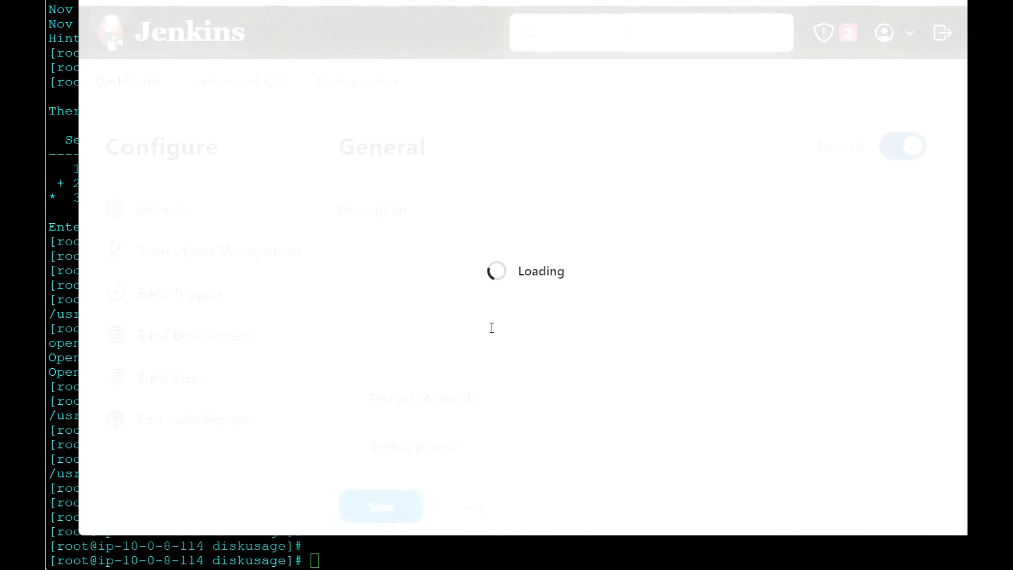
scroll(461, 317, down, 10)
scroll(445, 327, down, 10)
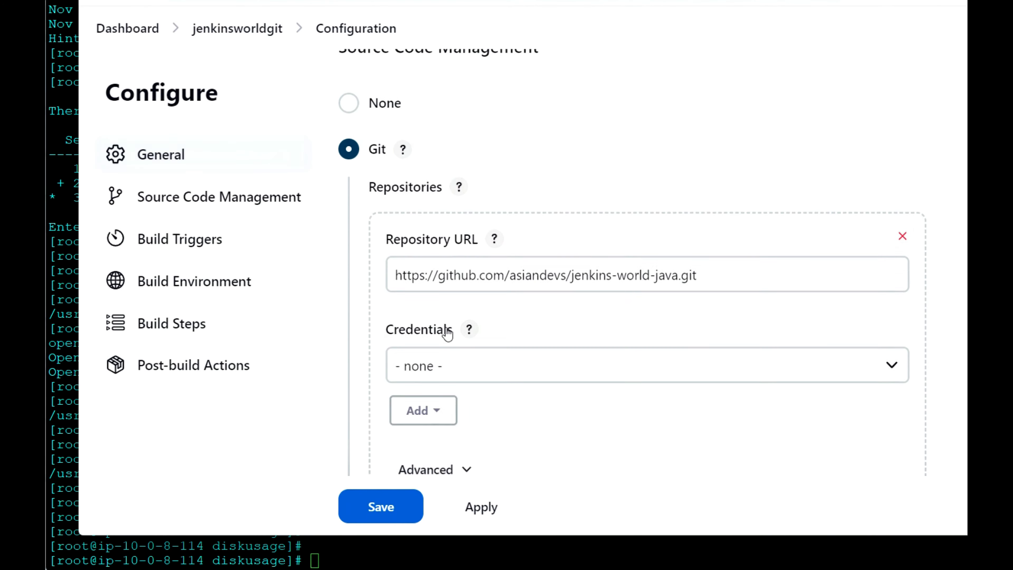
scroll(445, 327, down, 3)
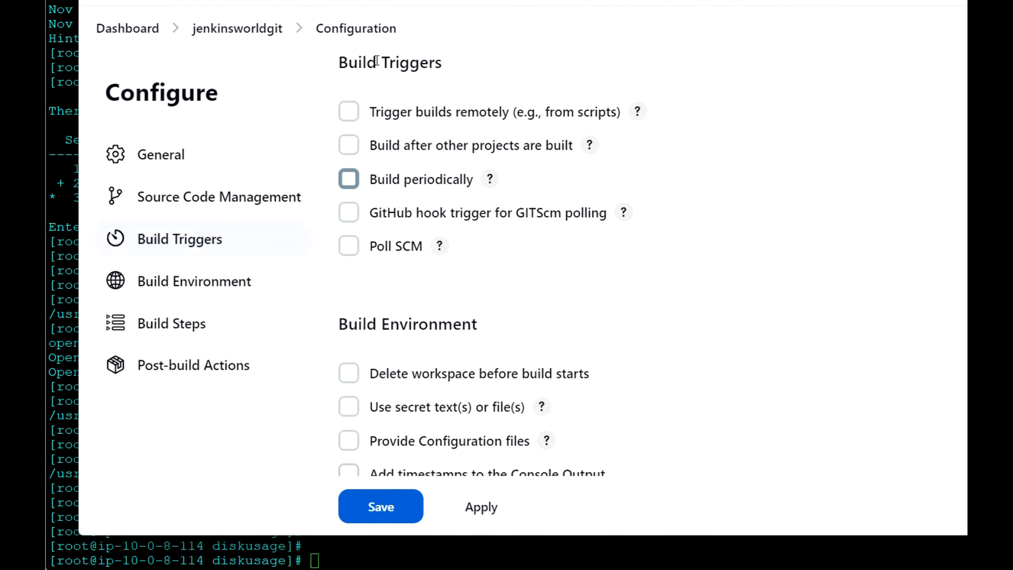
click(349, 181)
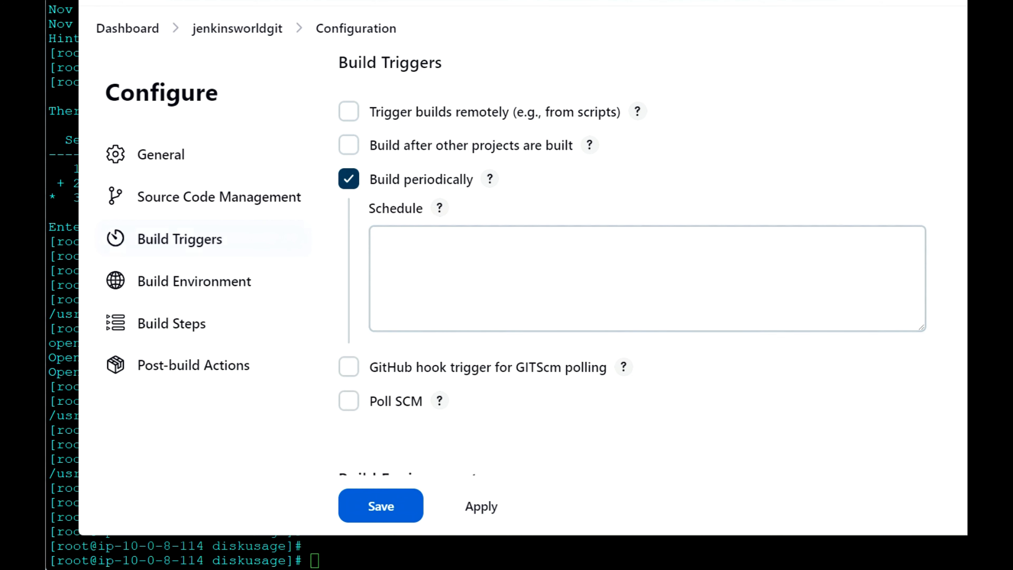
key(ctrl+t)
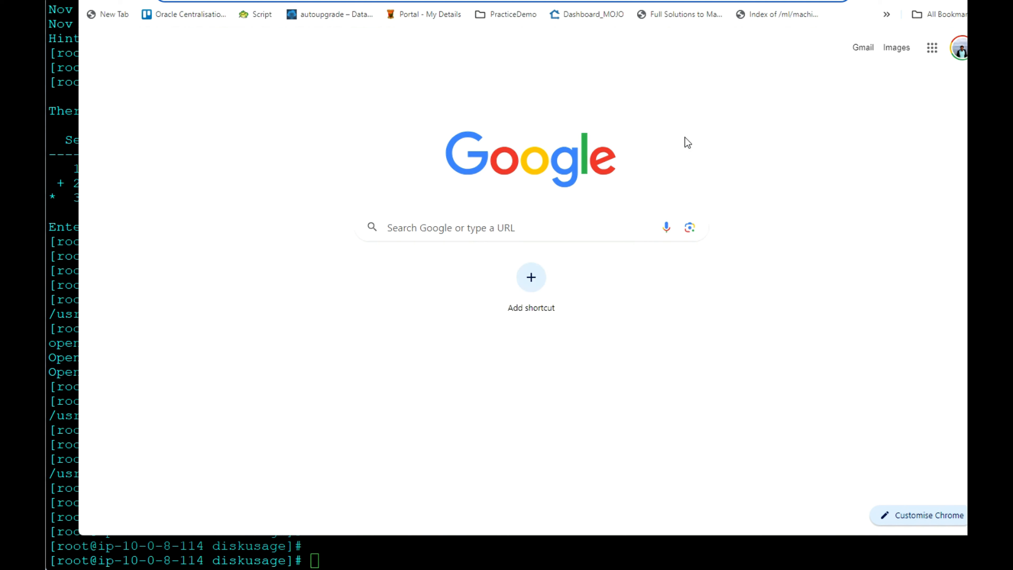
Search Google for crontab guru to find the Crontab.guru cron expression editor
click(561, 224)
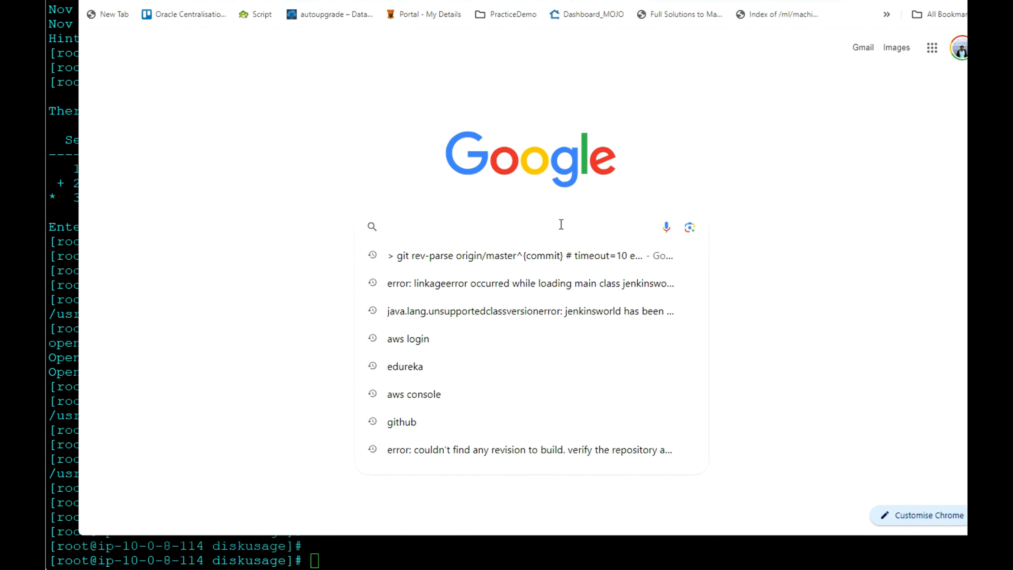
text(cr)
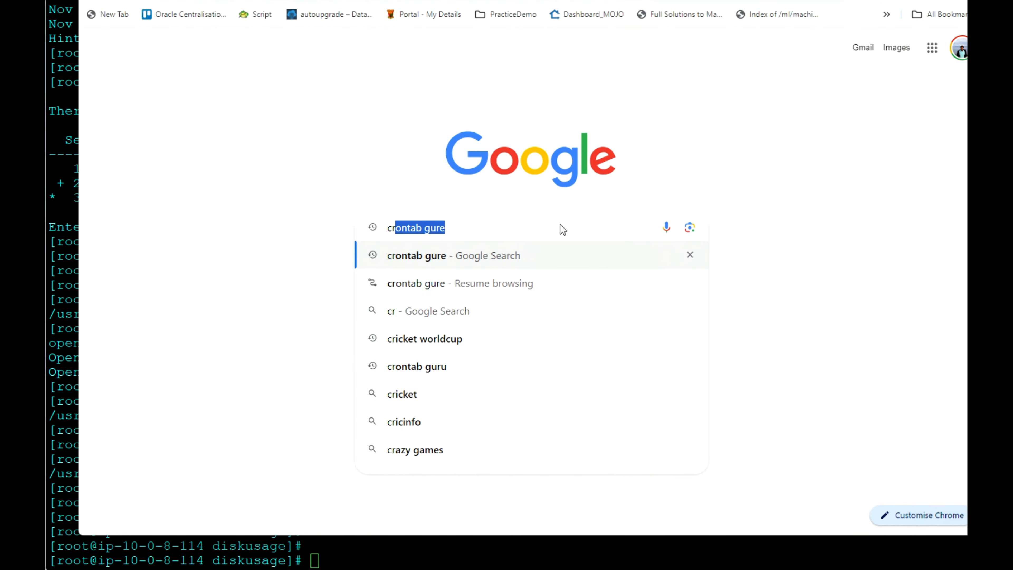
key(Right)
key(Return)
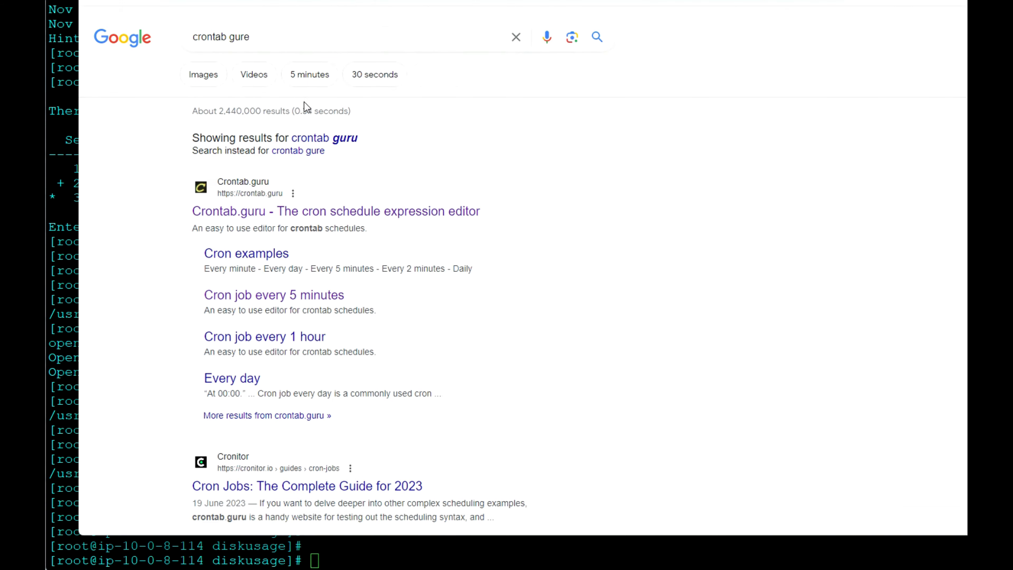